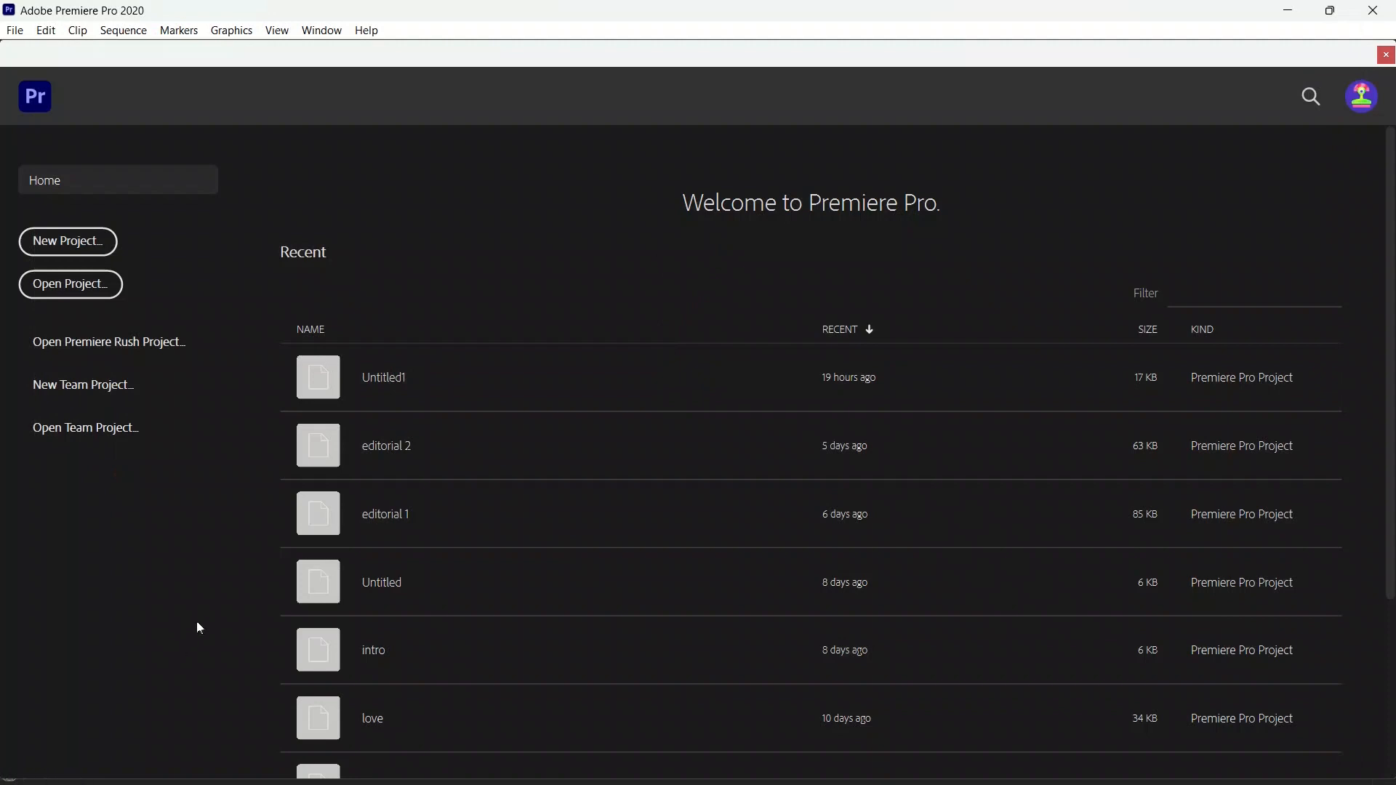
# - Create a new project named tutorial in the D:\itz editz\Adobe Premiere Pro Auto-Save location
pyautogui.click(43, 240)
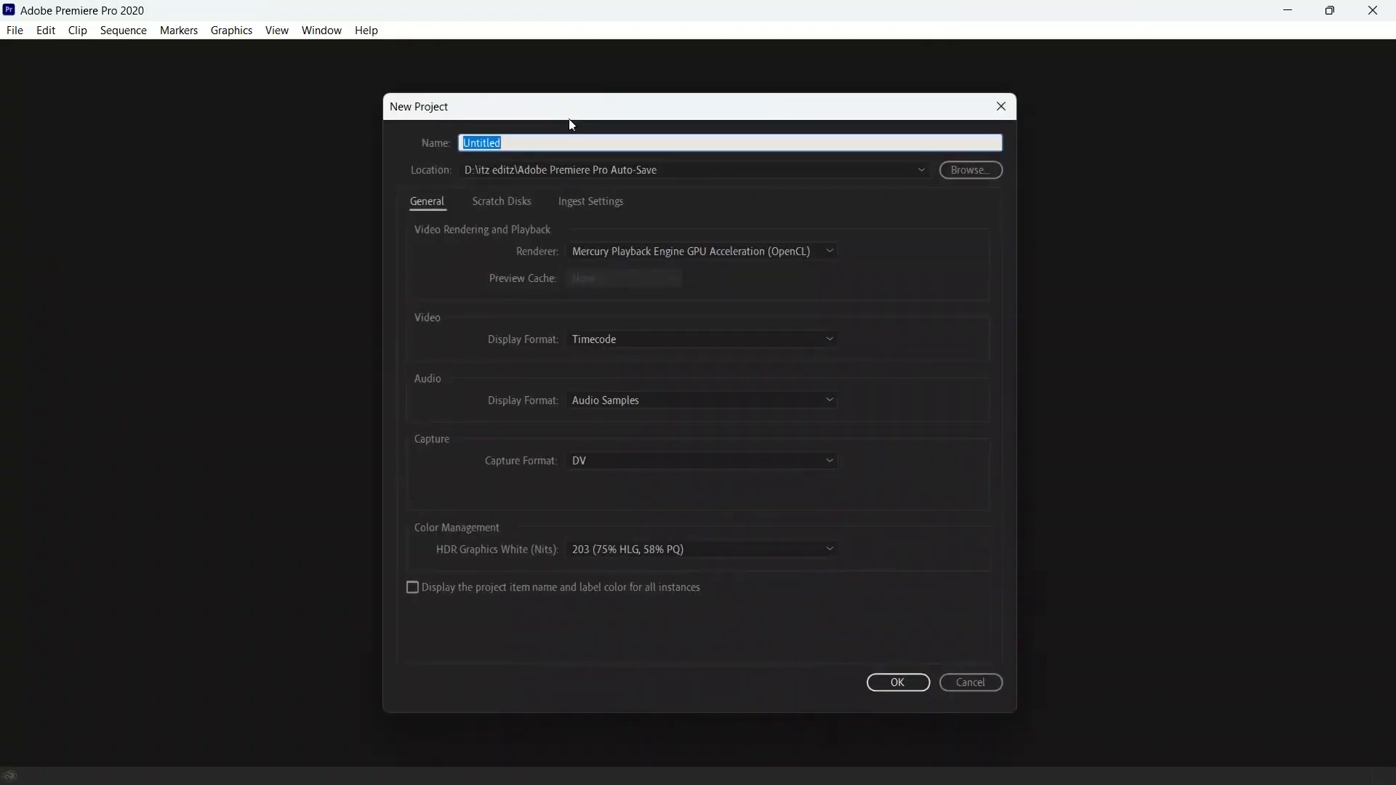
pyautogui.write('tuto')
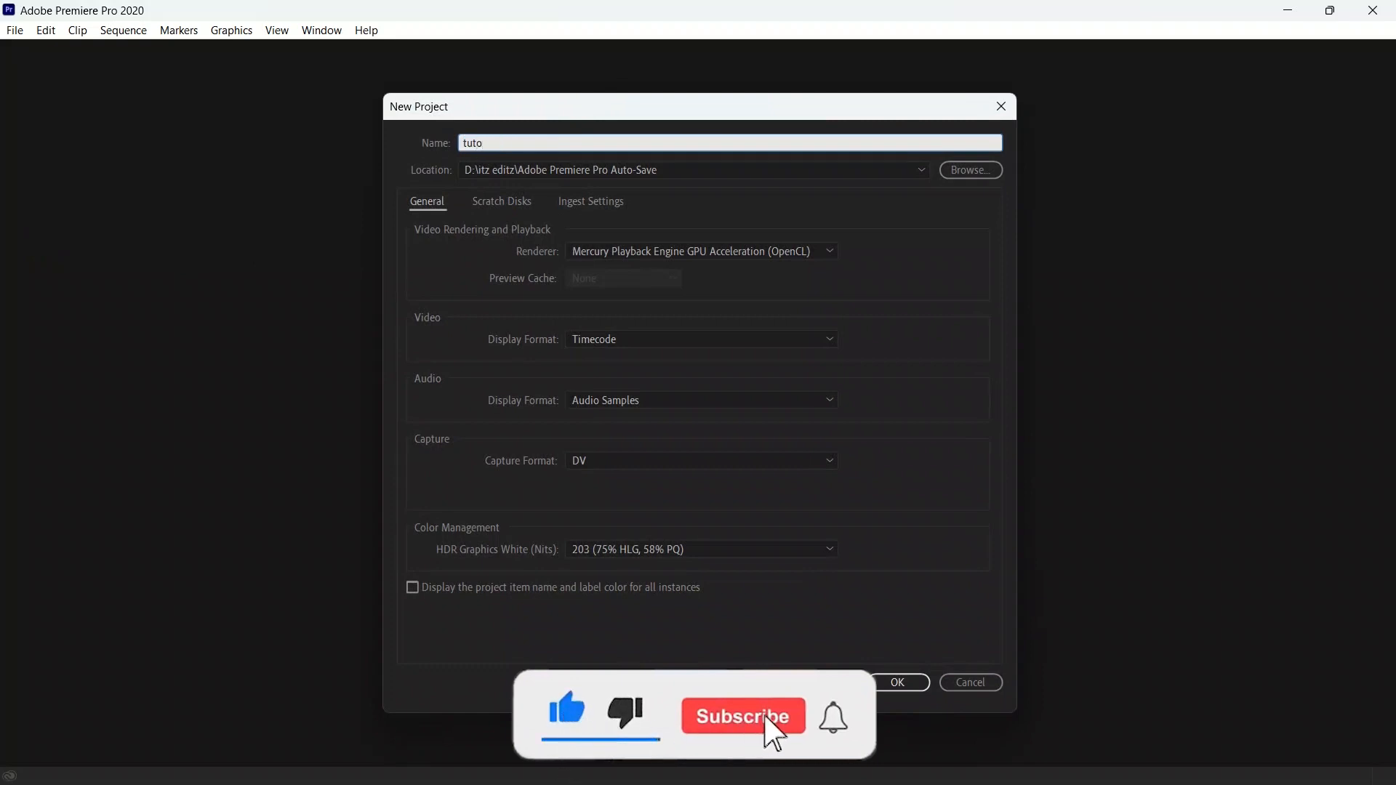
pyautogui.write('rial')
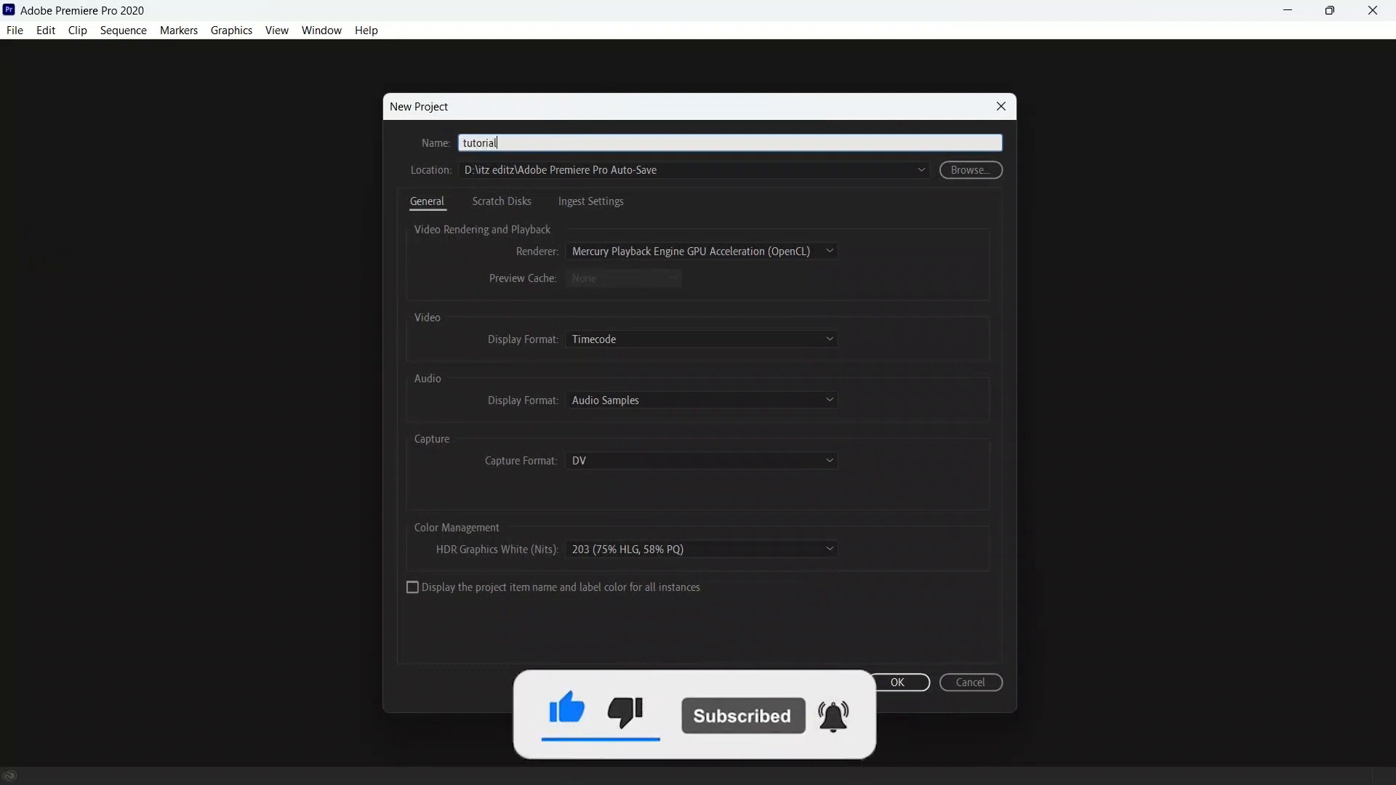
pyautogui.click(743, 169)
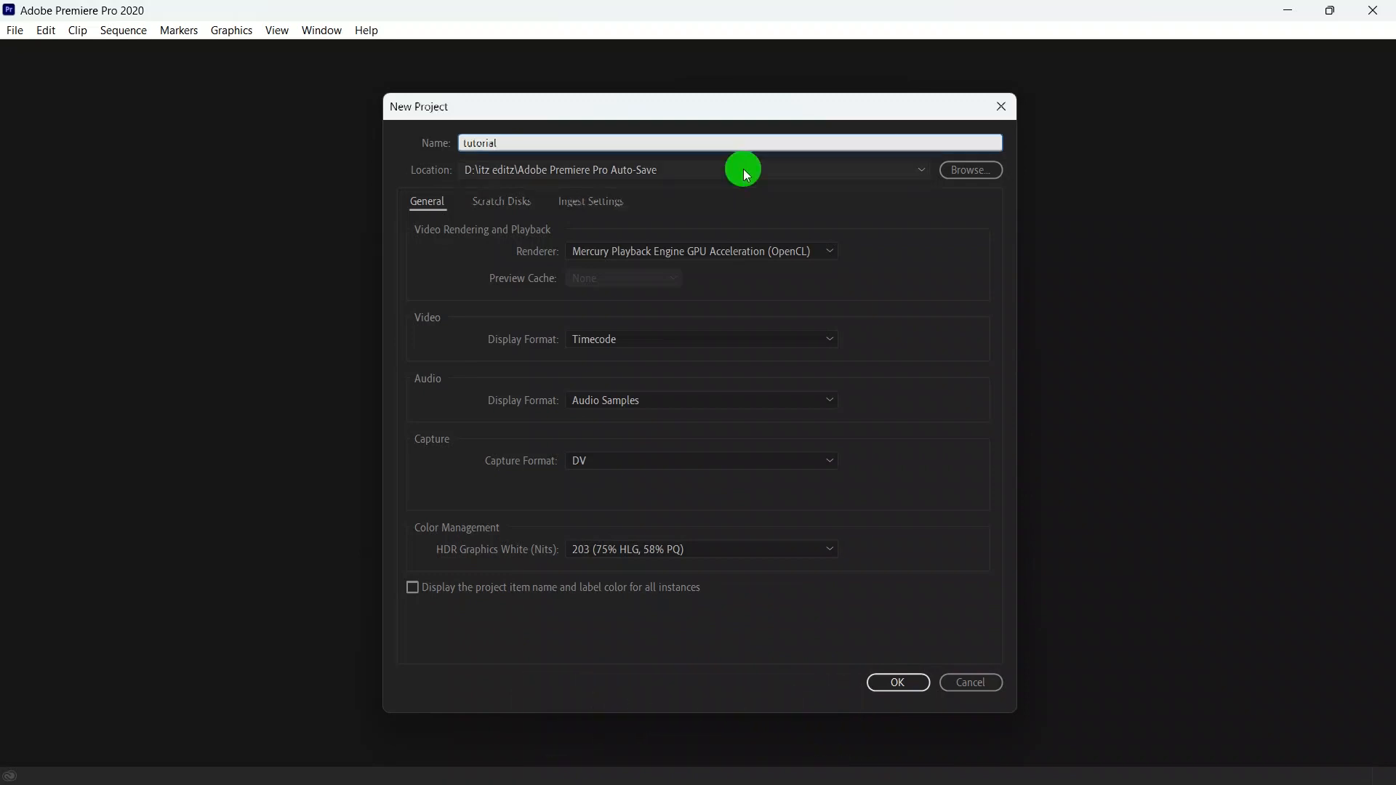
pyautogui.click(743, 172)
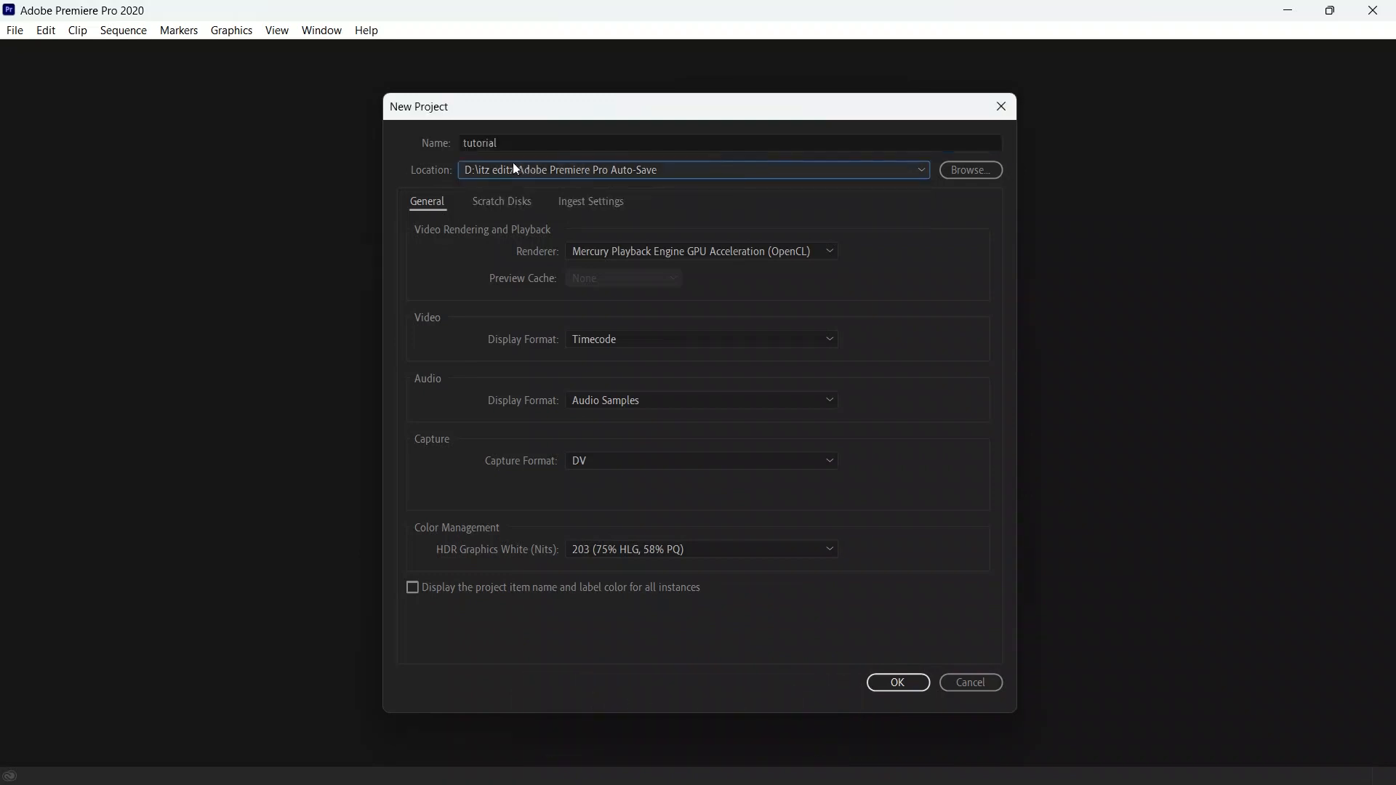
pyautogui.click(899, 685)
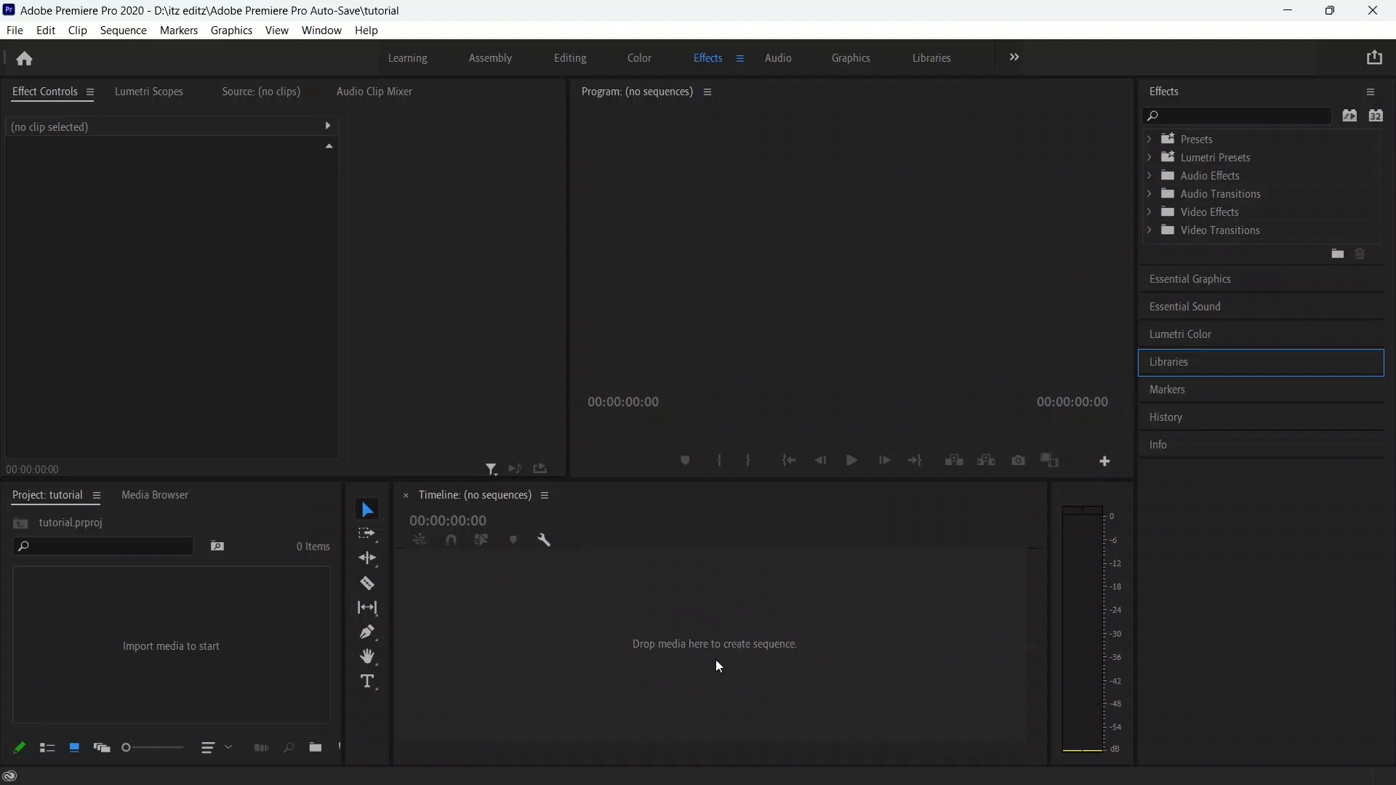
# - Widen the Project panel slightly and import the clips 0104 (1), 0117 and 0106 from the itz editz folder
pyautogui.moveTo(567, 276)
pyautogui.mouseDown()
pyautogui.moveTo(592, 271)
pyautogui.moveTo(565, 277)
pyautogui.mouseUp()
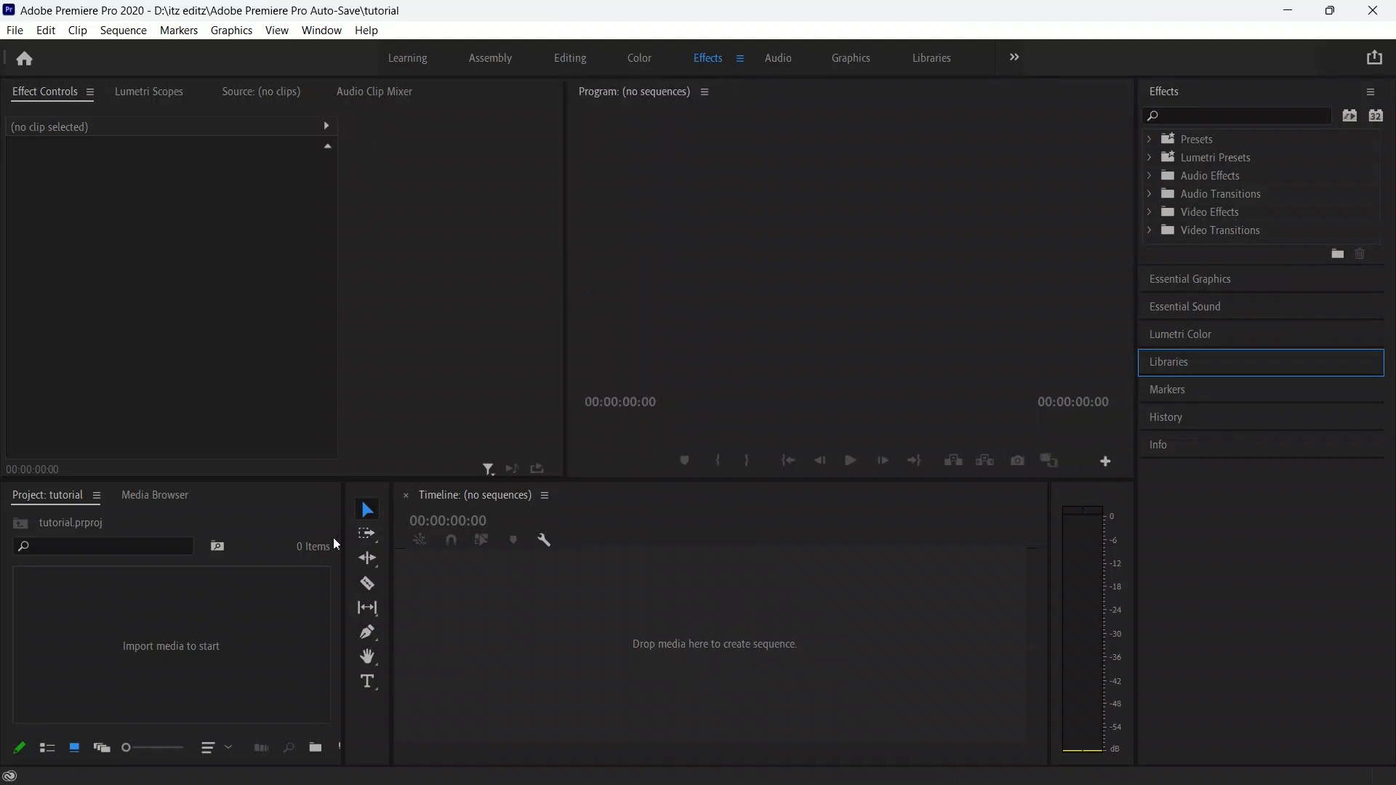
pyautogui.moveTo(340, 544)
pyautogui.mouseDown()
pyautogui.moveTo(395, 555)
pyautogui.moveTo(352, 549)
pyautogui.mouseUp()
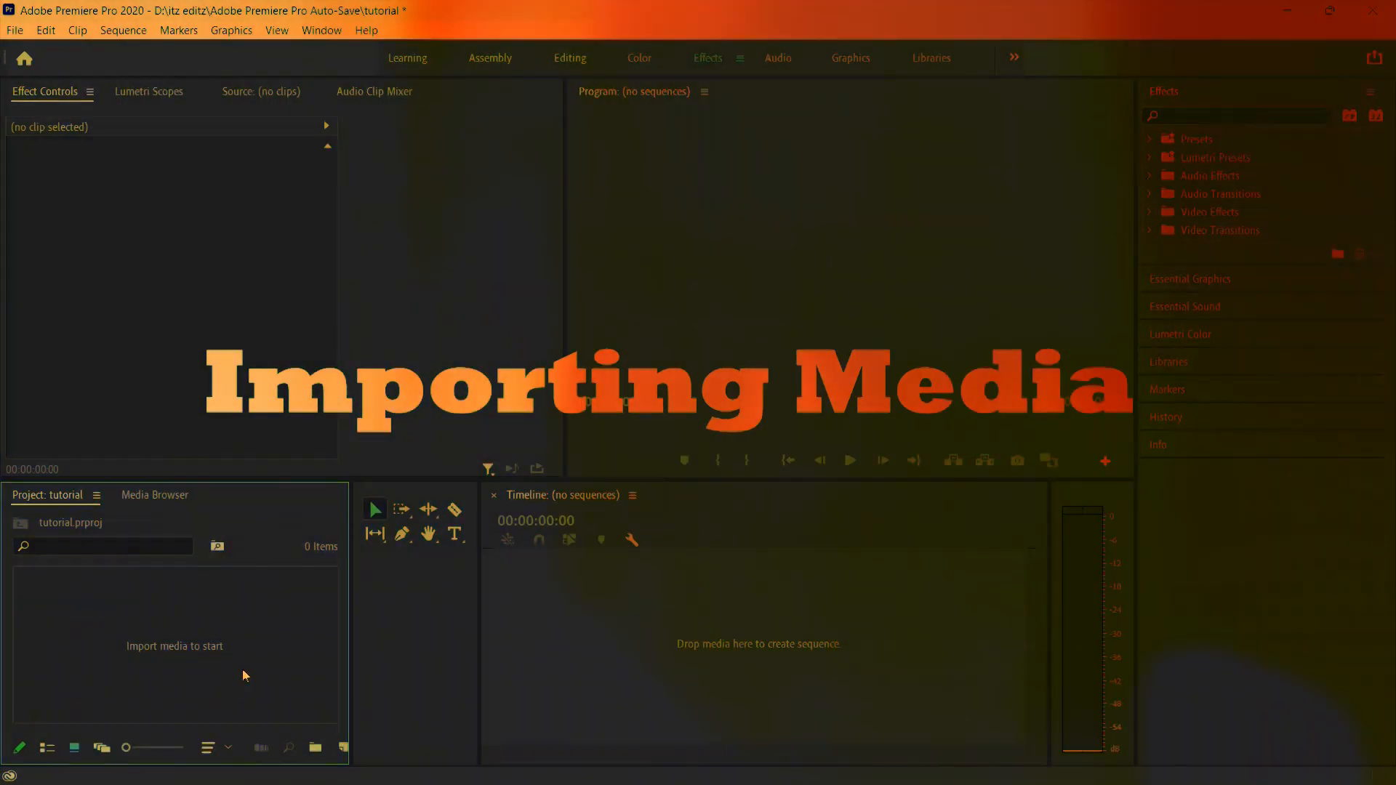
pyautogui.doubleClick(242, 659)
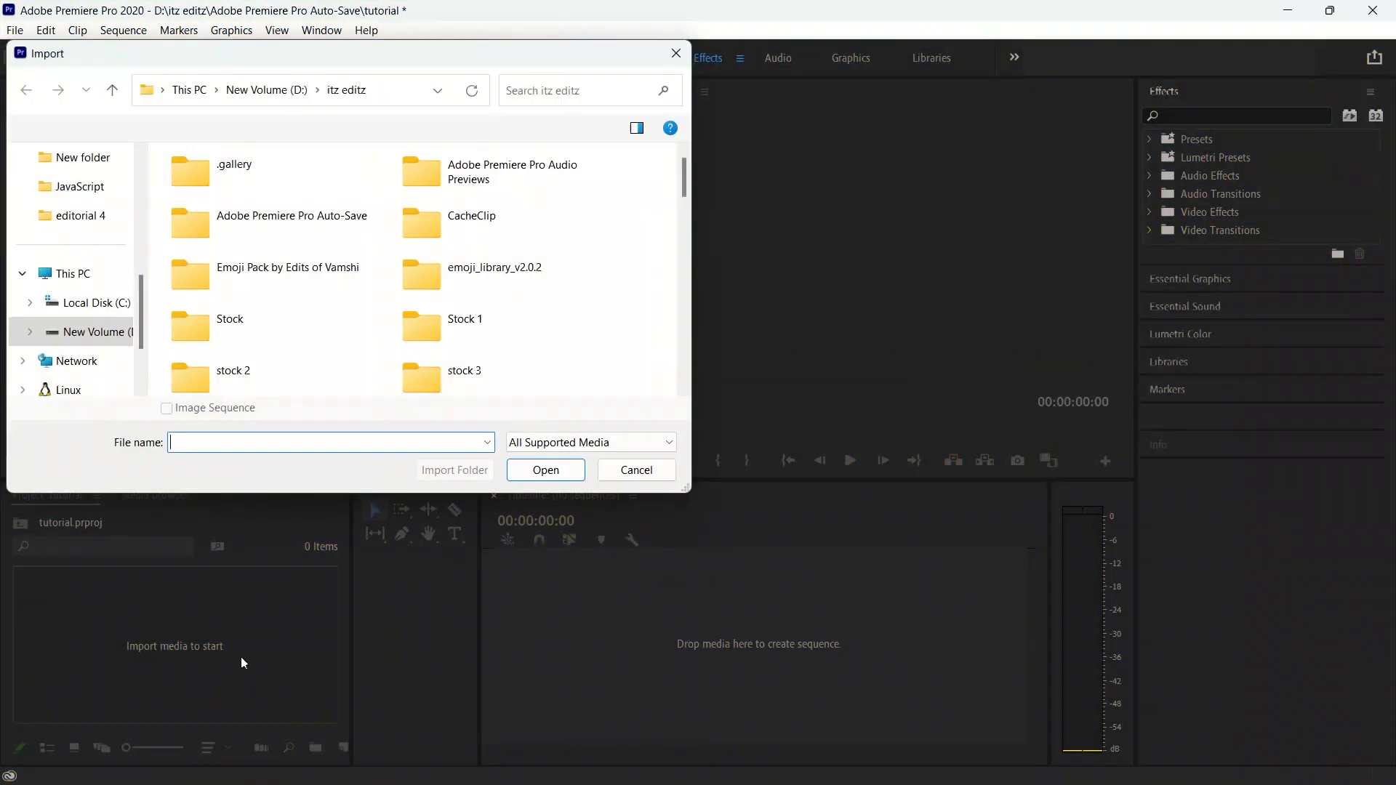
pyautogui.scroll(-10, 321, 324)
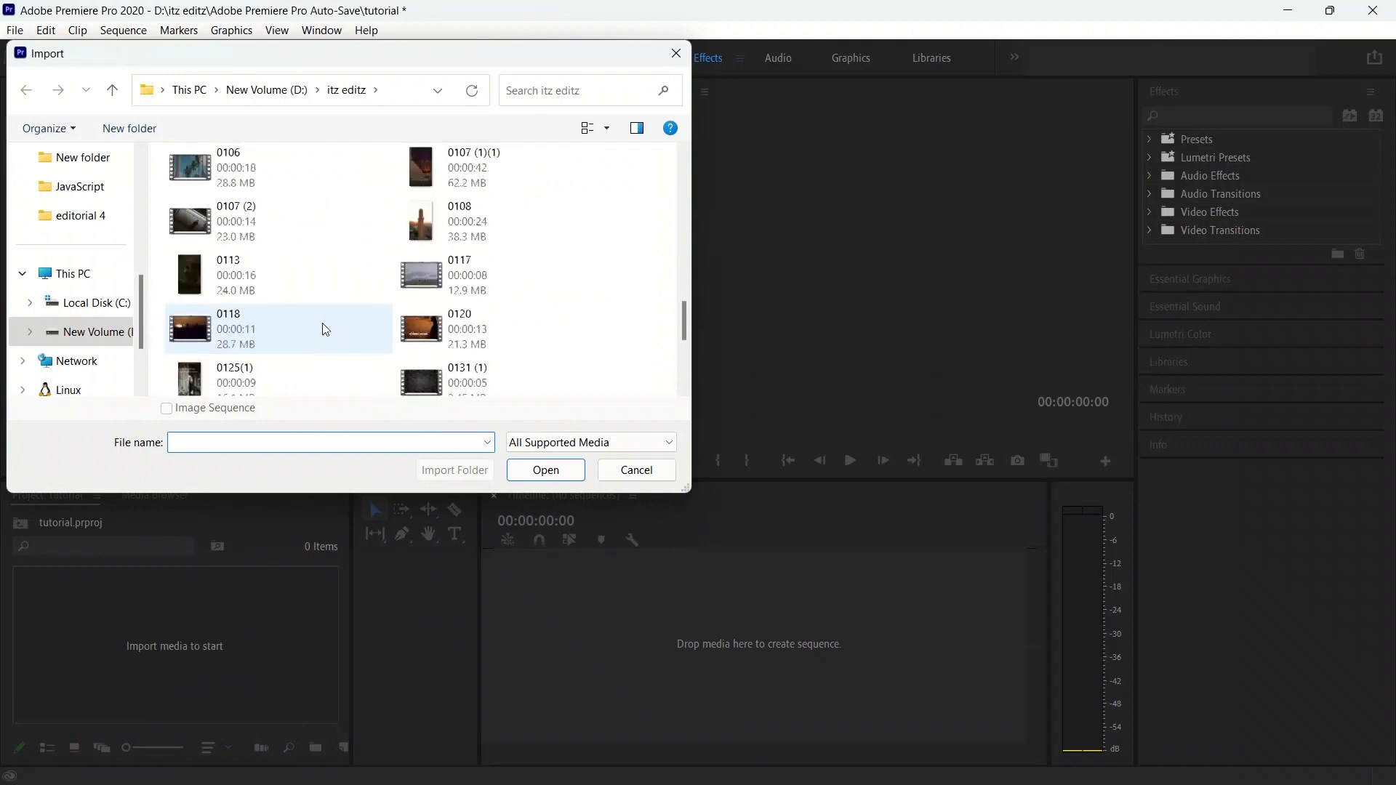
pyautogui.scroll(3, 321, 329)
pyautogui.click(440, 232)
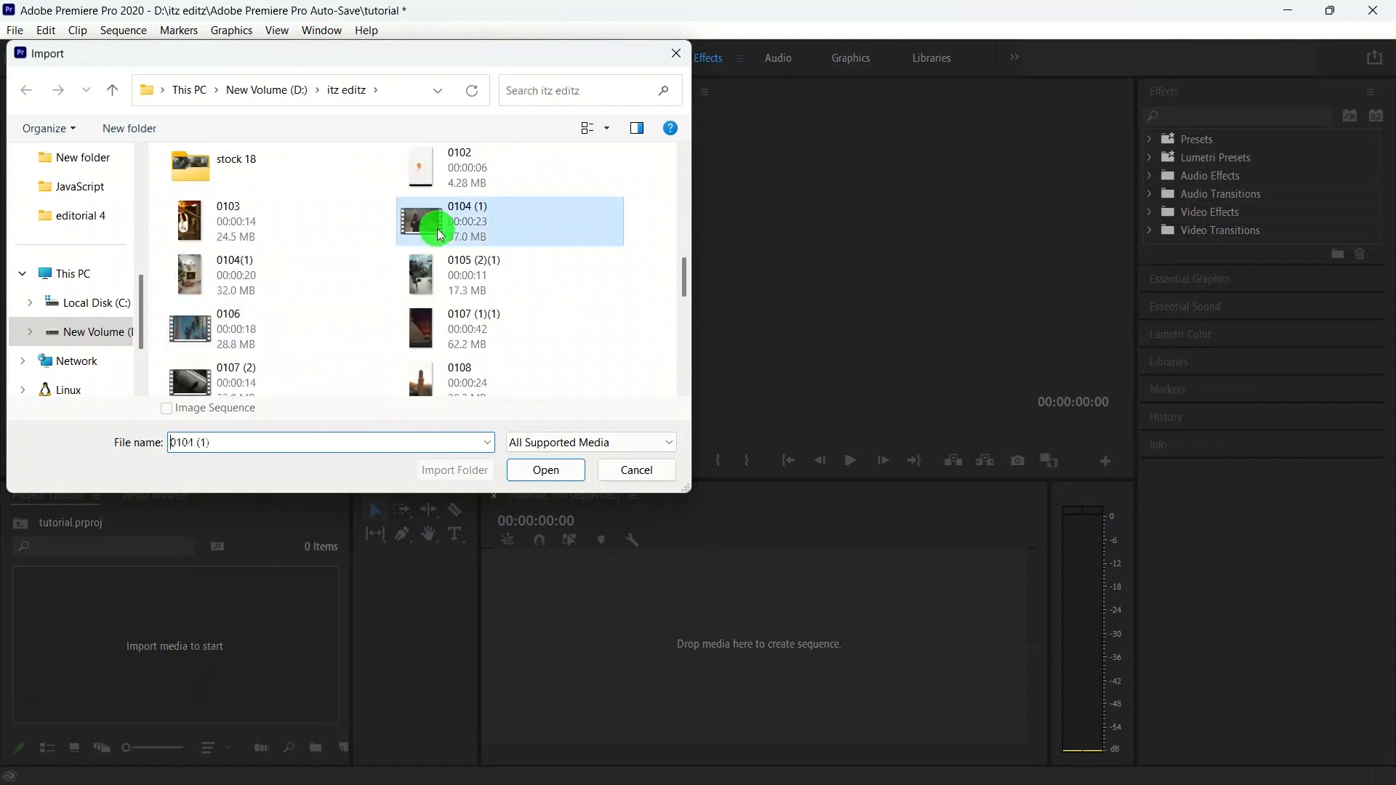
pyautogui.scroll(-2, 440, 233)
pyautogui.keyDown('ctrl'); pyautogui.click(477, 295); pyautogui.keyUp('ctrl')
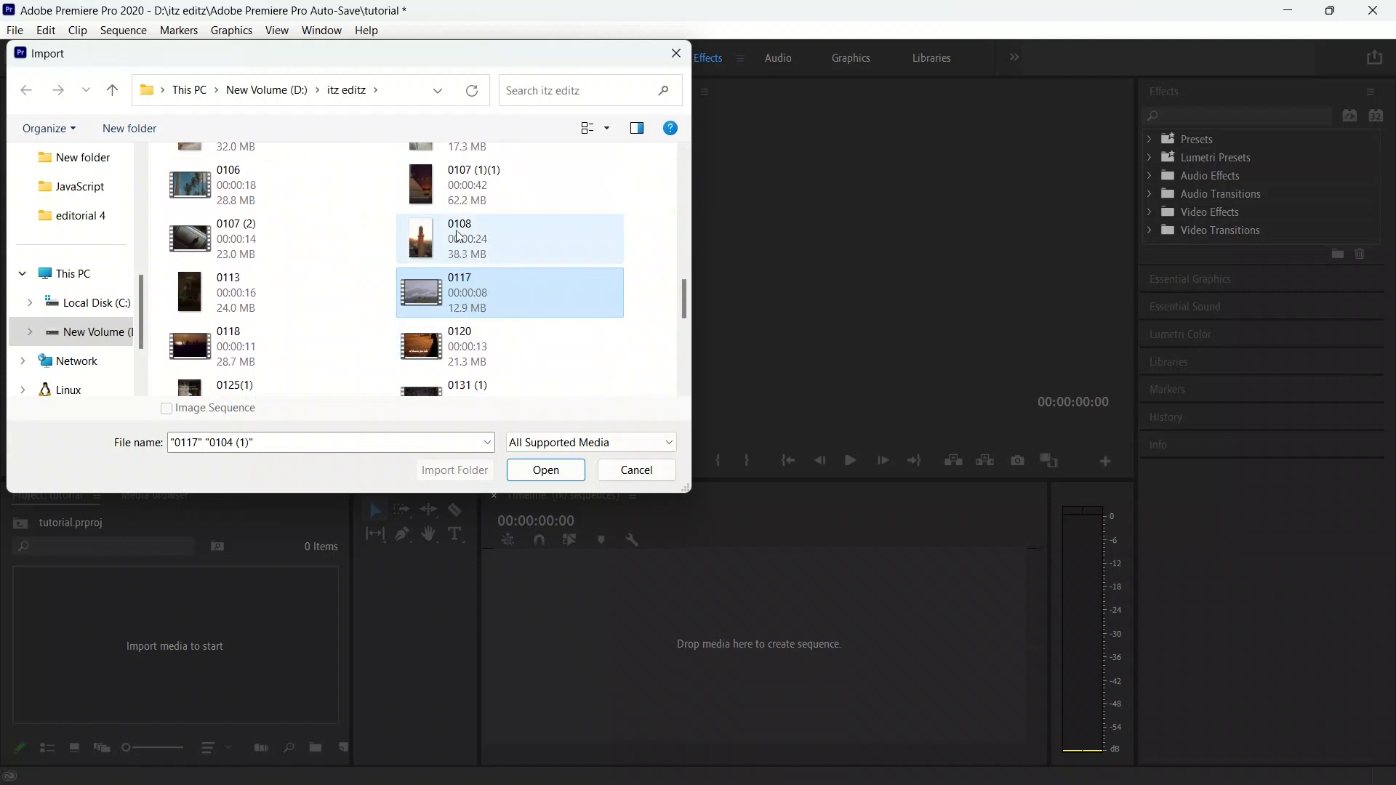
pyautogui.keyDown('ctrl'); pyautogui.click(264, 167); pyautogui.keyUp('ctrl')
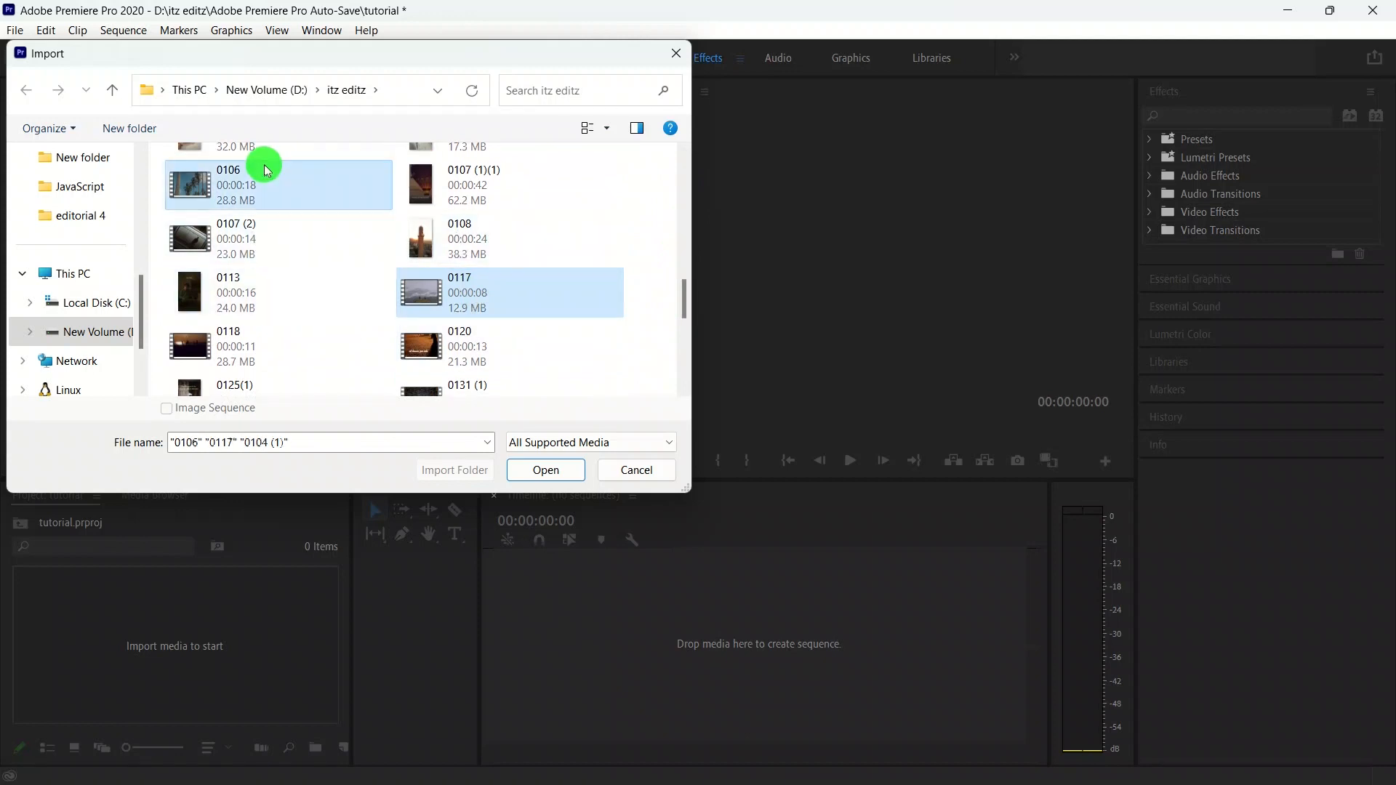
pyautogui.click(533, 470)
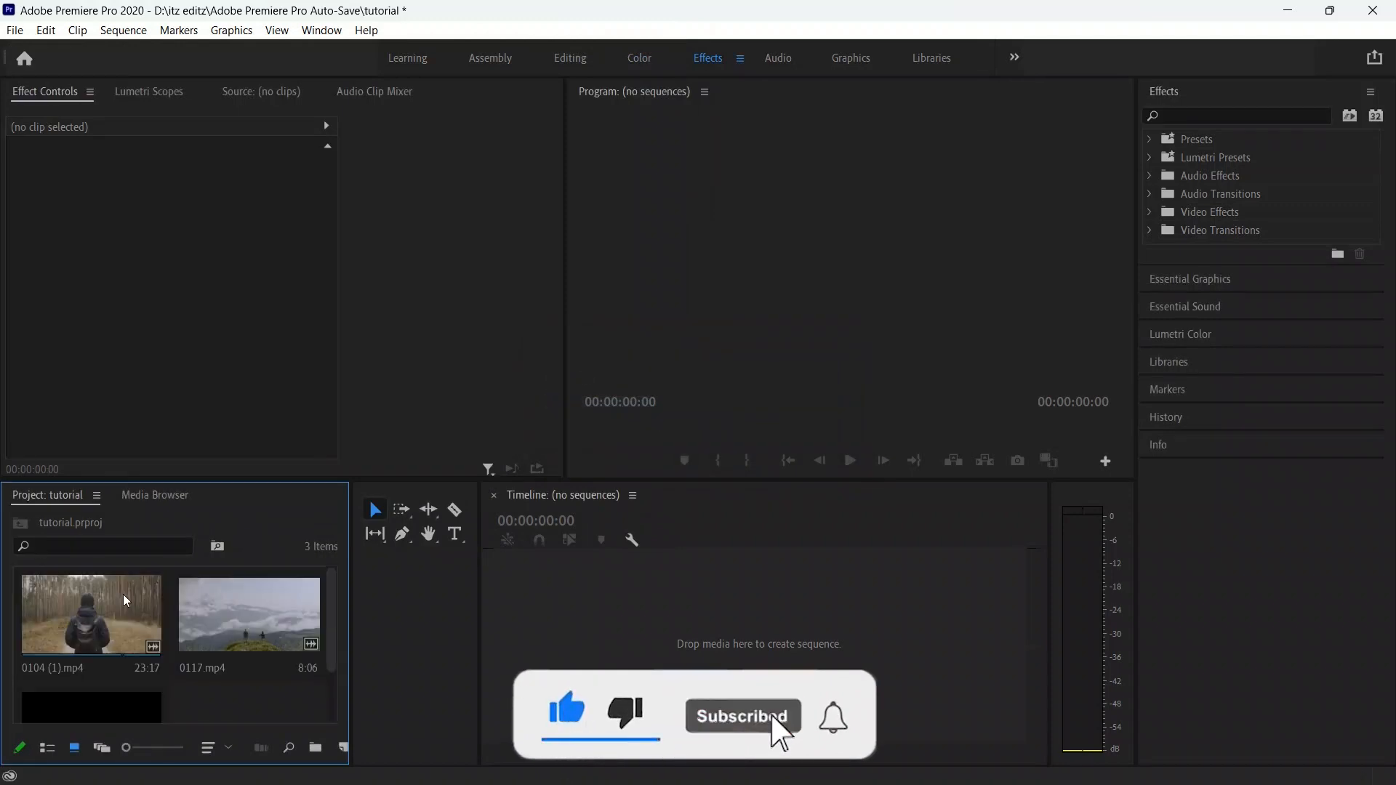
# - Open the clip 0104 (1).mp4 in the Source monitor and preview it by playing and scrubbing through it
pyautogui.doubleClick(125, 600)
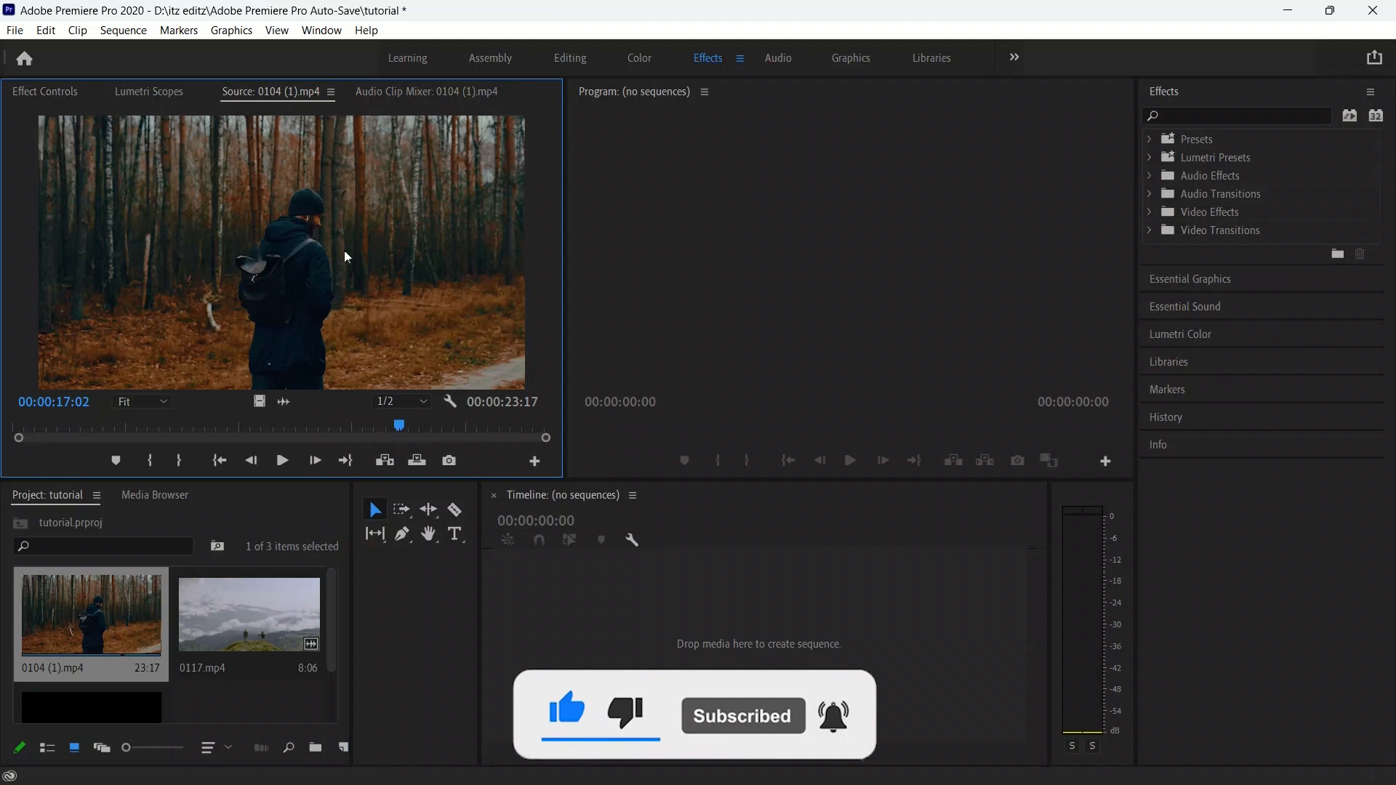
pyautogui.click(283, 461)
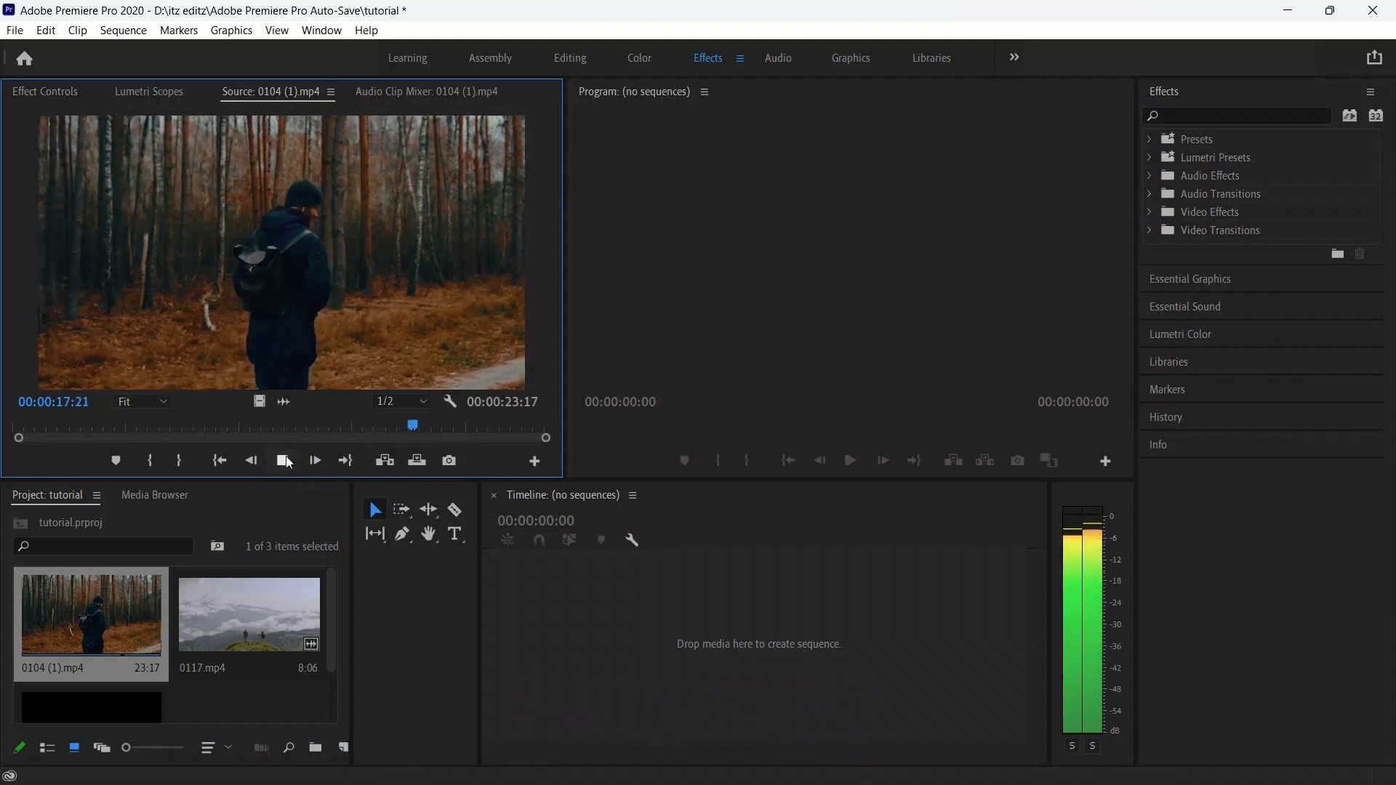
pyautogui.click(283, 461)
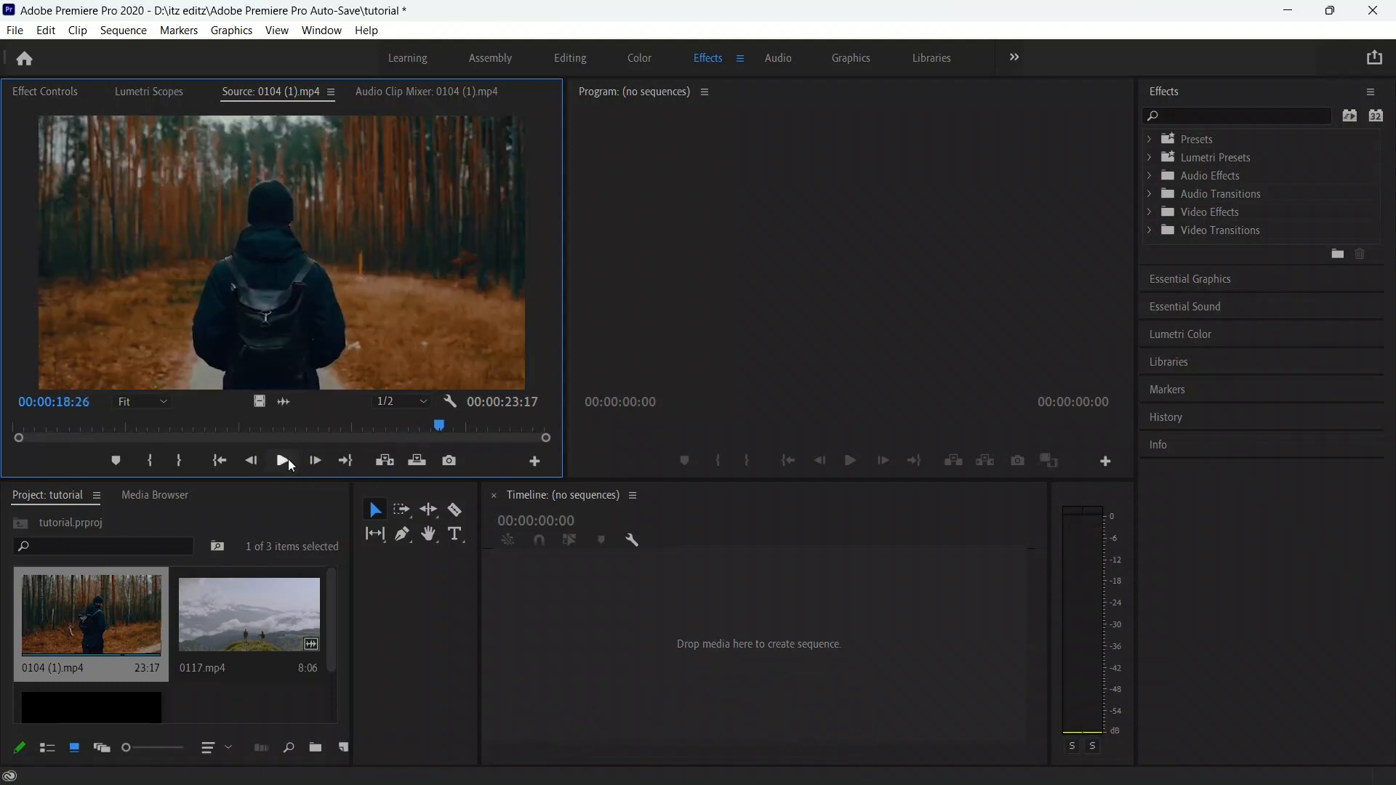
pyautogui.moveTo(441, 427); pyautogui.dragTo(267, 425)
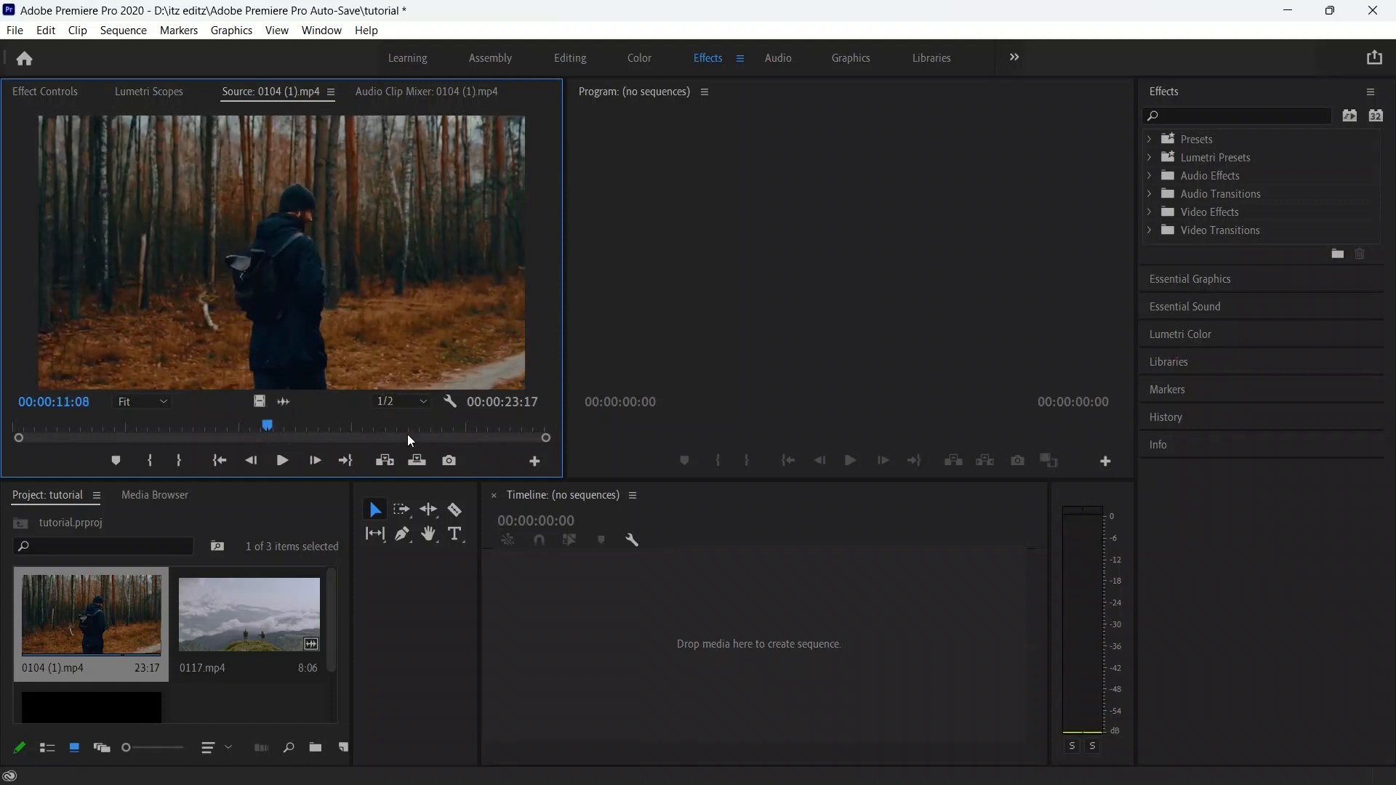
pyautogui.click(268, 426)
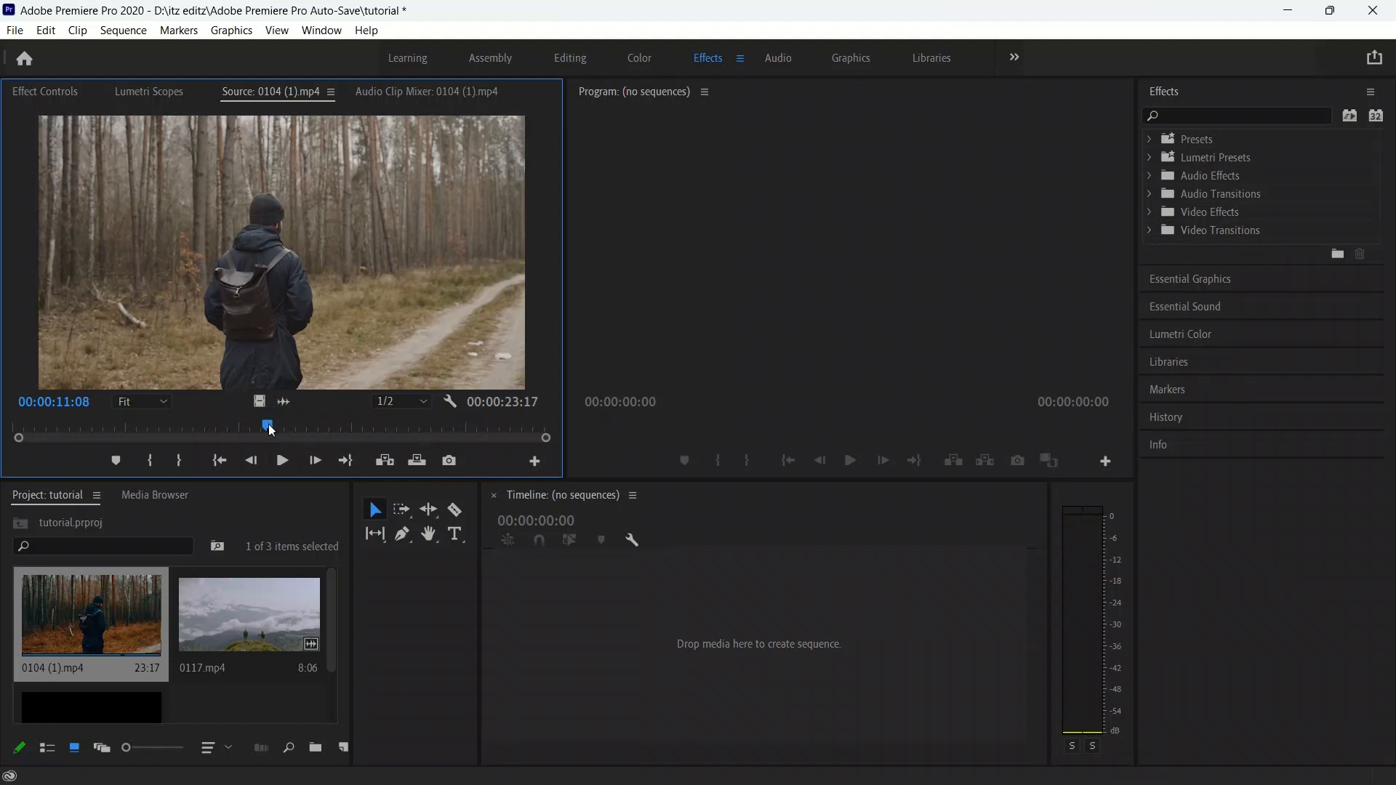
# - Mark the source clip's In point at 00:00:07:16 and its Out point at 00:00:12:21
pyautogui.moveTo(269, 426); pyautogui.dragTo(185, 427)
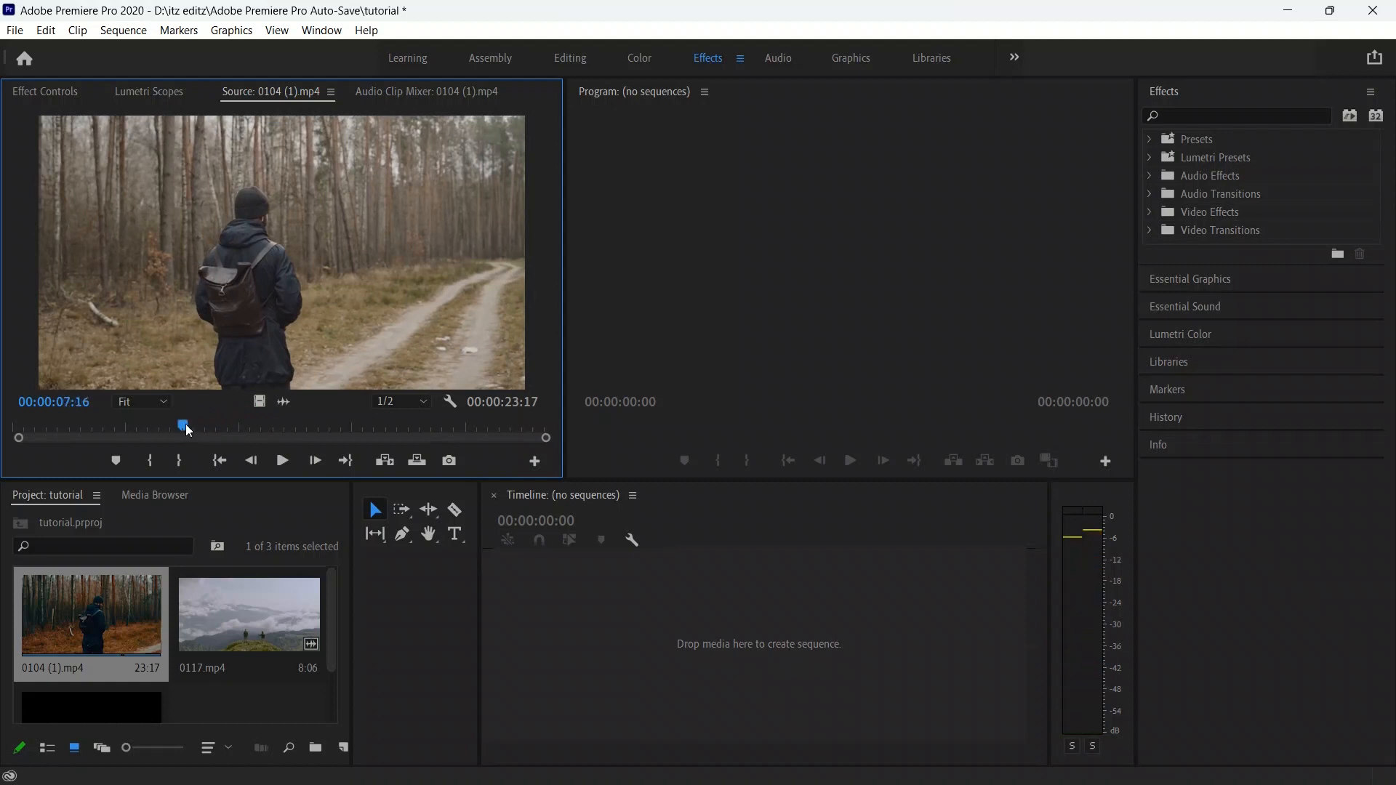
pyautogui.rightClick(184, 429)
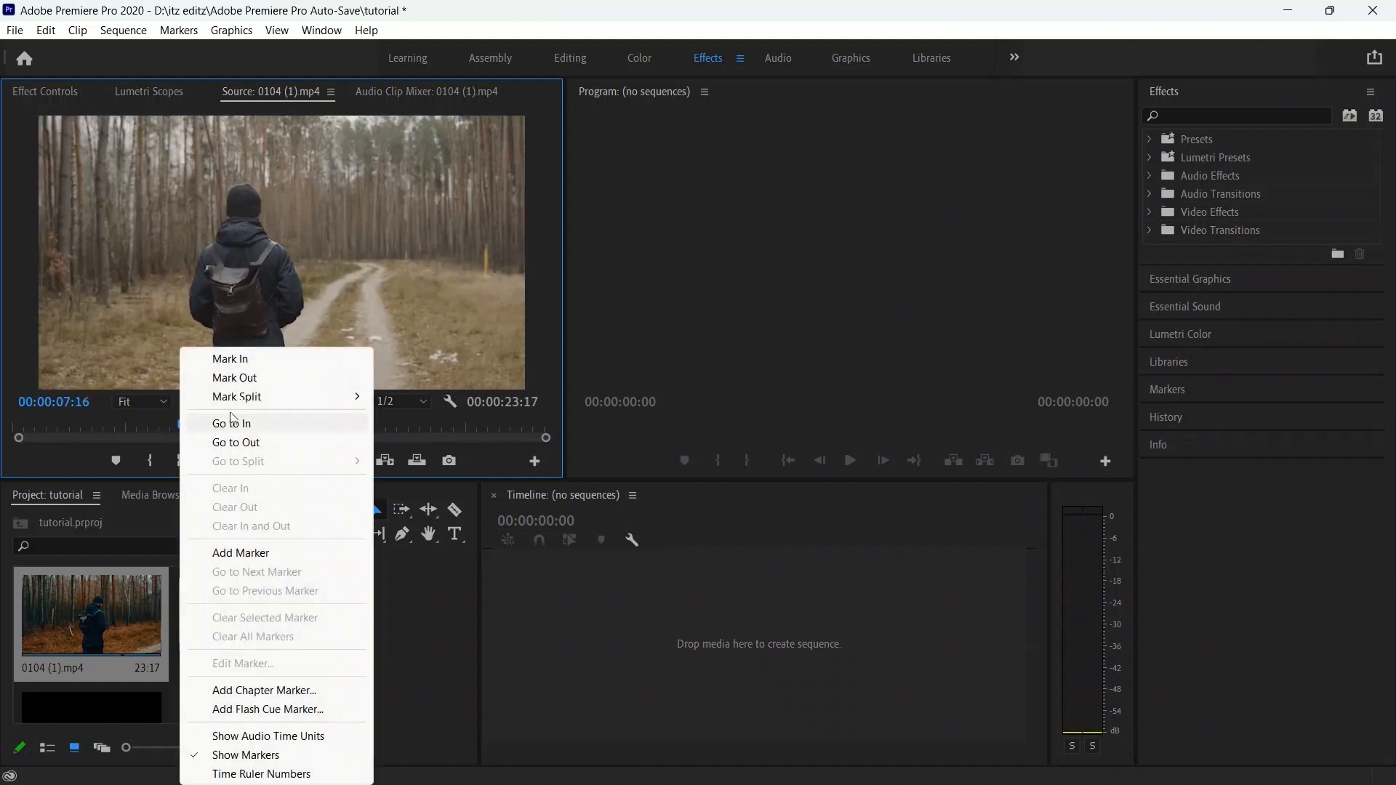
pyautogui.click(251, 359)
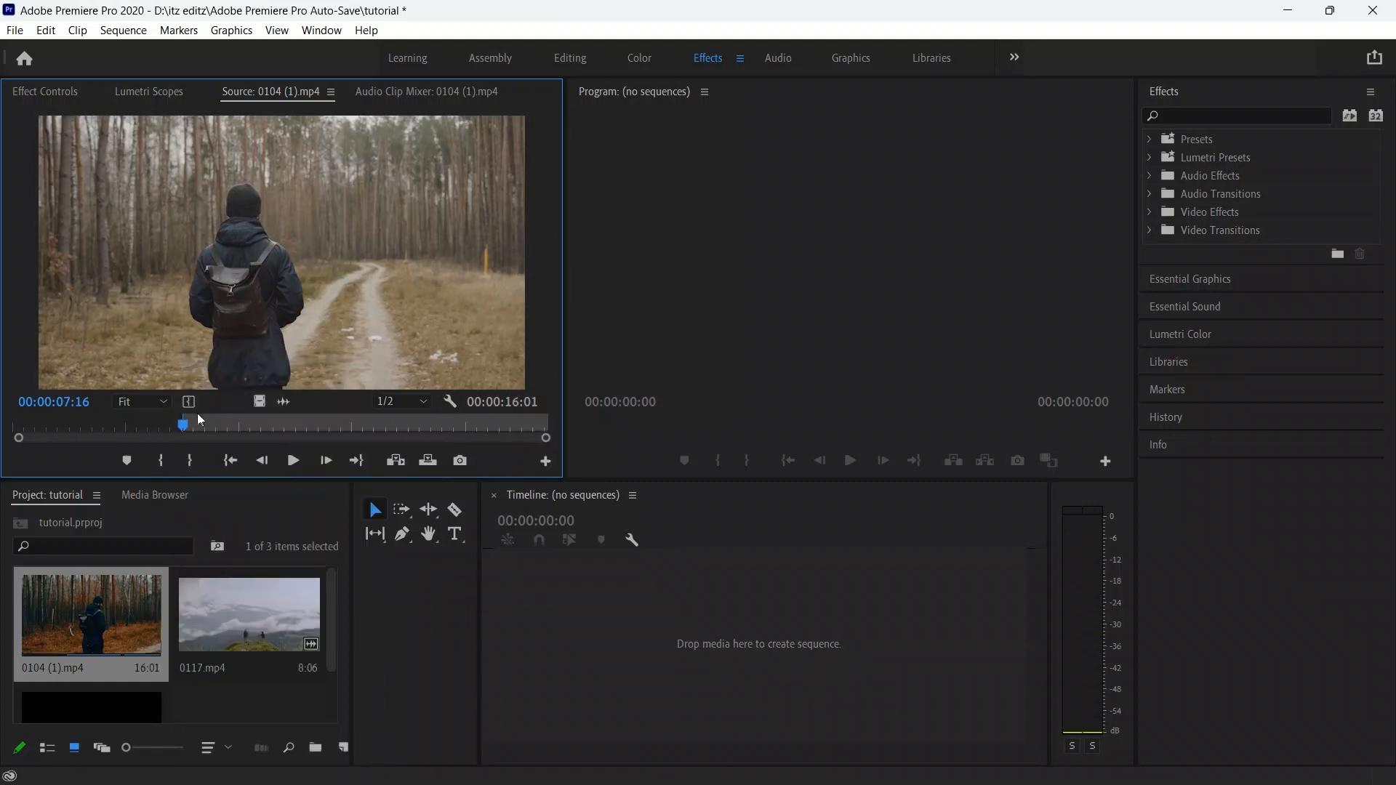
pyautogui.moveTo(187, 429); pyautogui.dragTo(300, 407)
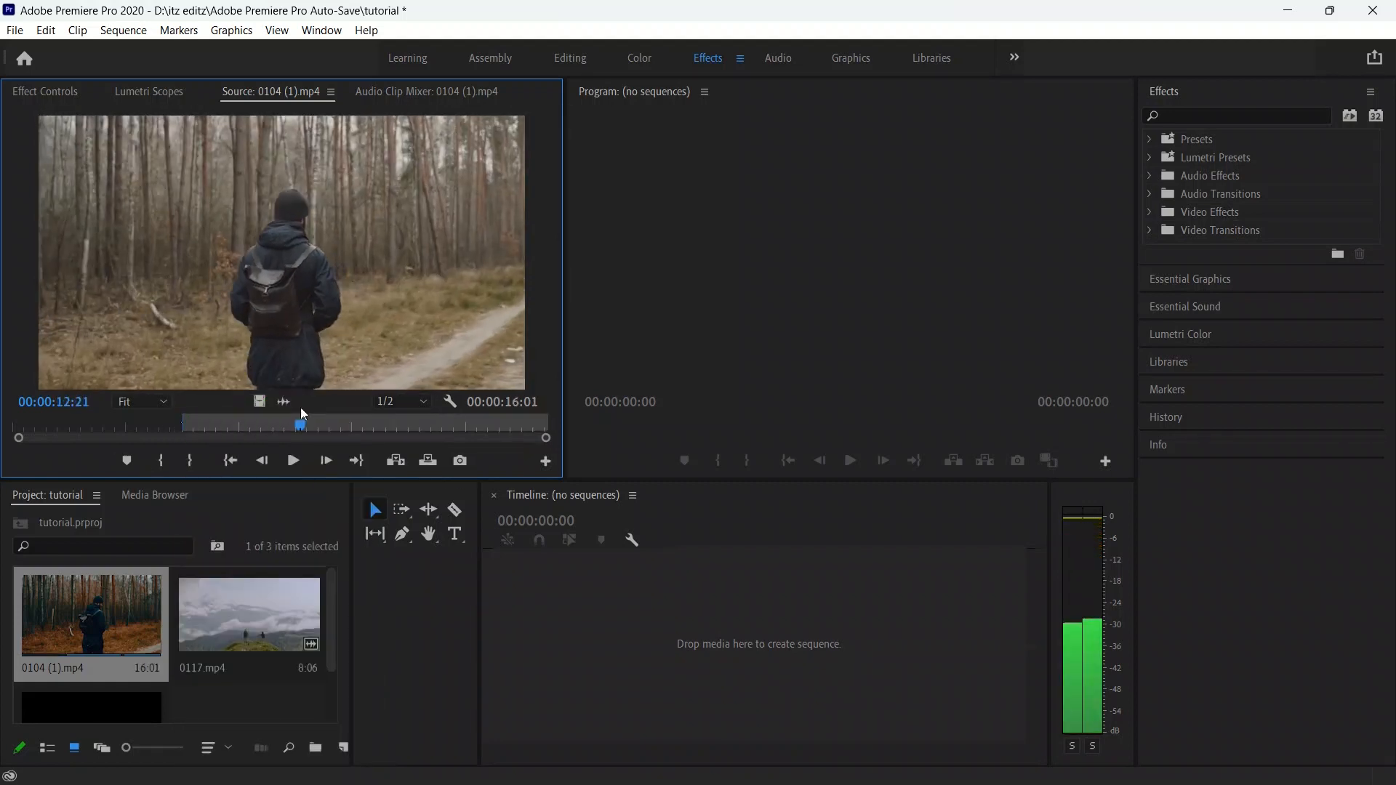
pyautogui.rightClick(304, 429)
pyautogui.click(352, 377)
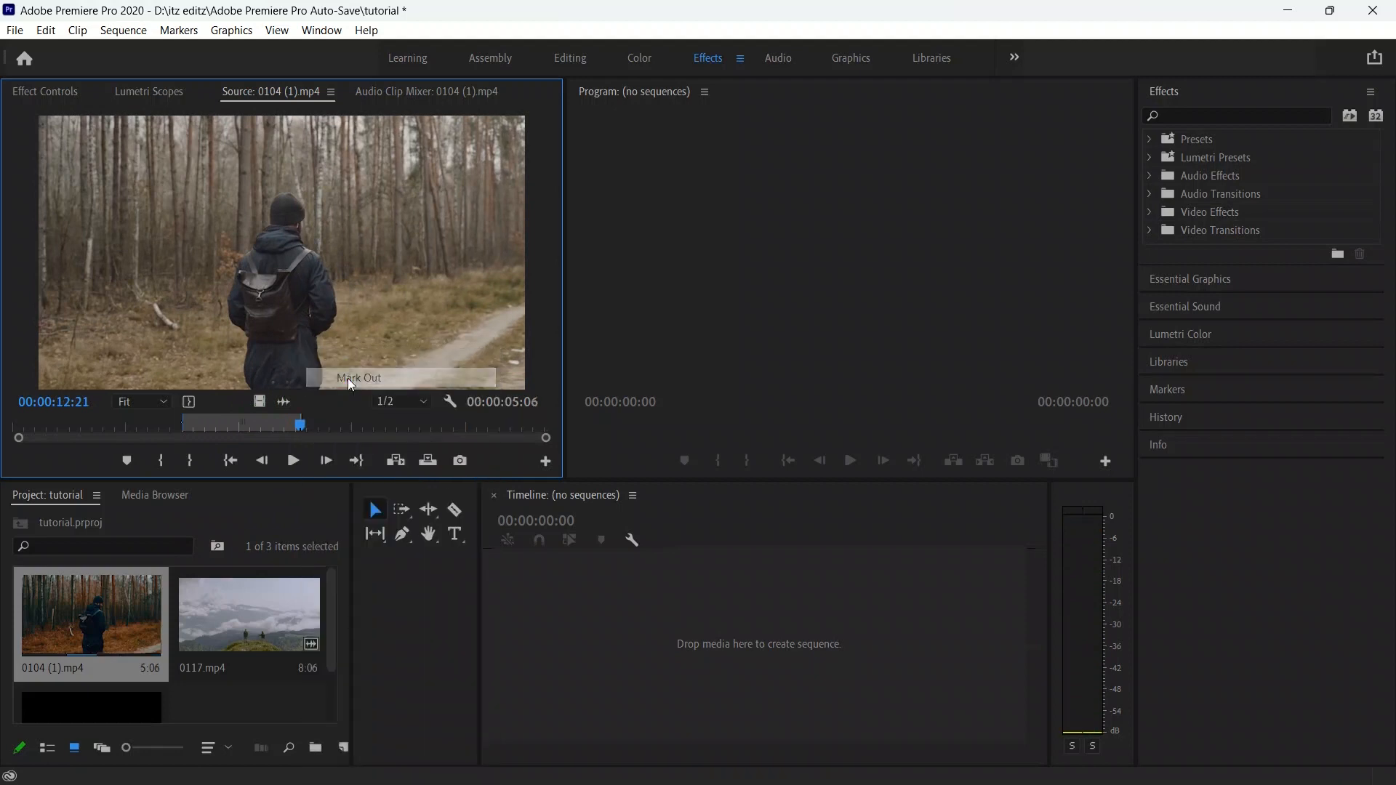
# - Widen the Project panel and start a new sequence with Custom editing mode and a 25.00 frames/second timebase
pyautogui.moveTo(279, 337)
pyautogui.mouseDown()
pyautogui.moveTo(452, 494)
pyautogui.moveTo(289, 327)
pyautogui.mouseUp()
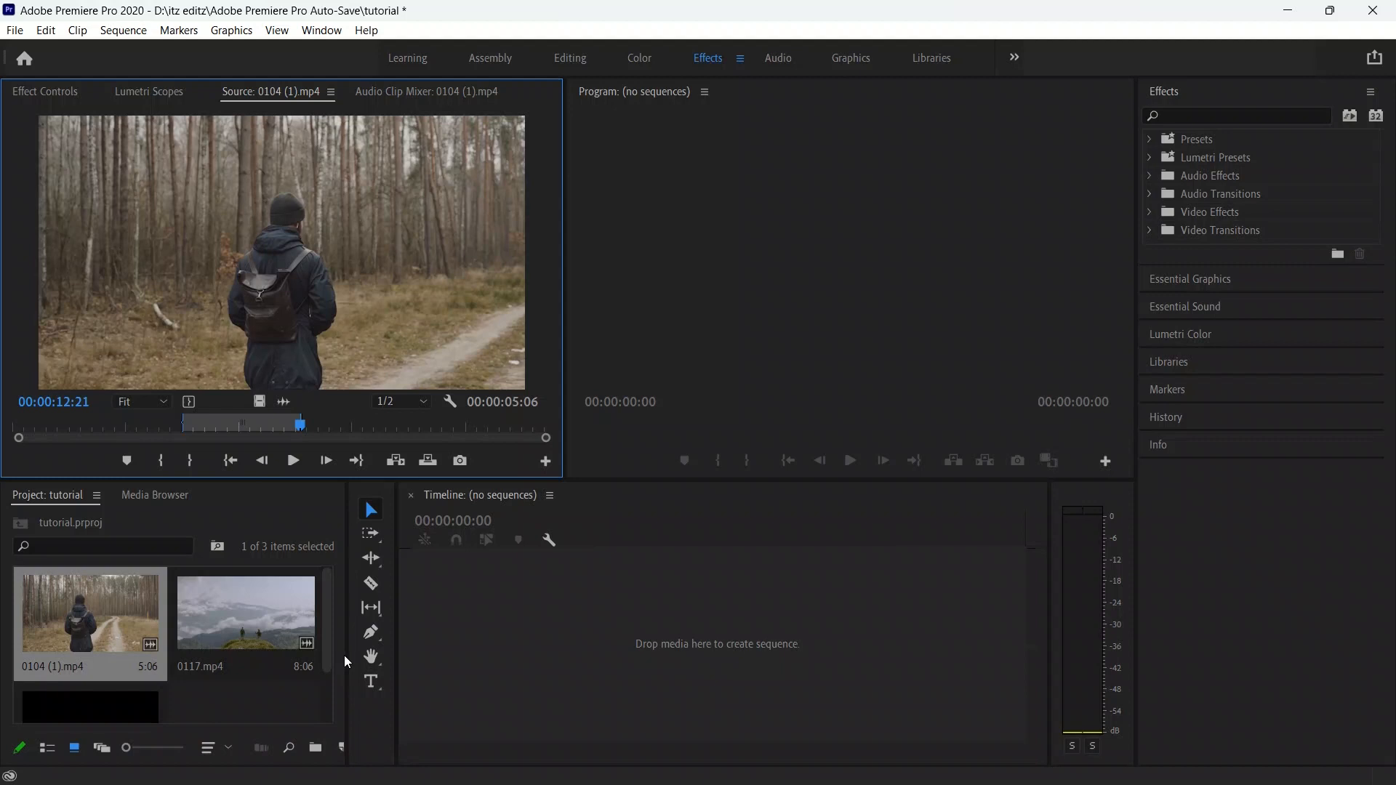
pyautogui.moveTo(346, 661); pyautogui.dragTo(399, 662)
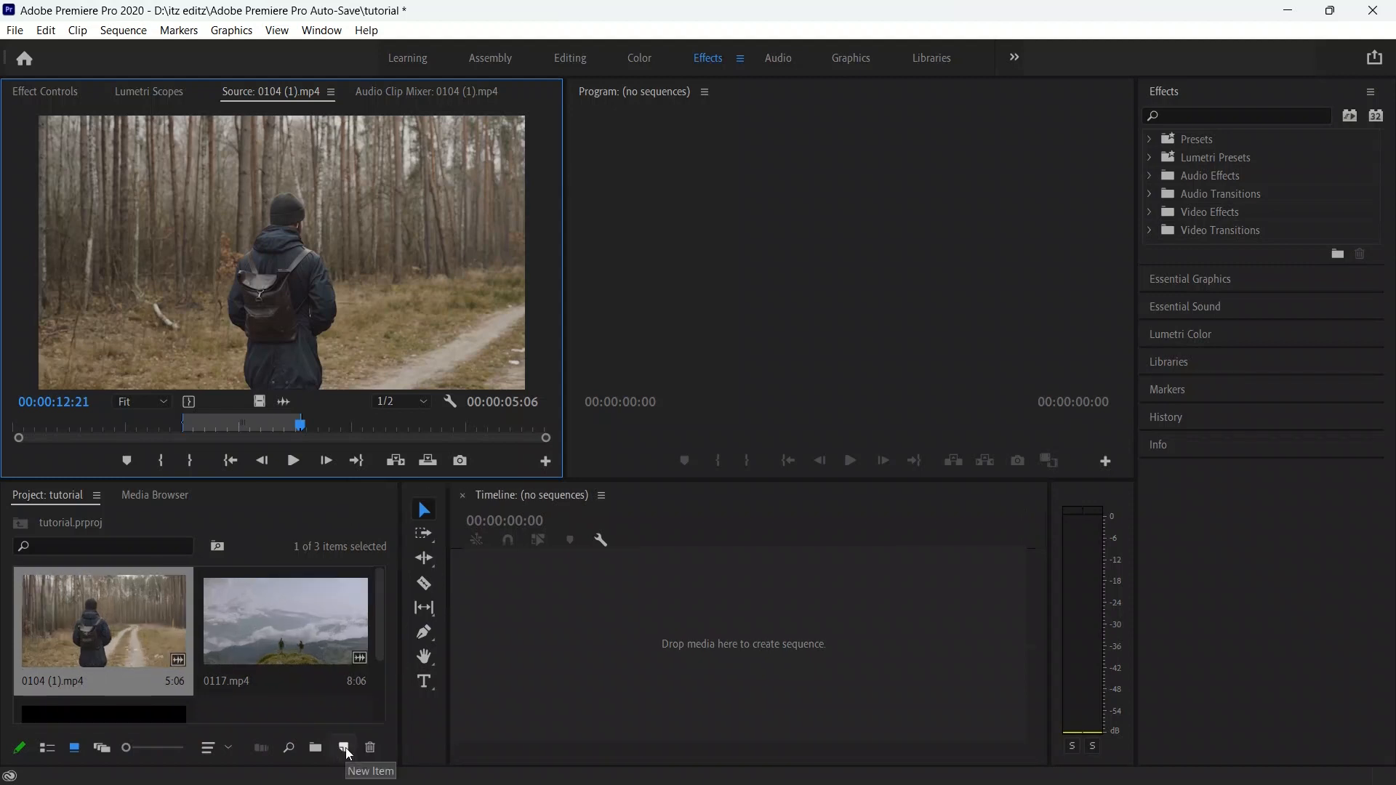
pyautogui.click(345, 748)
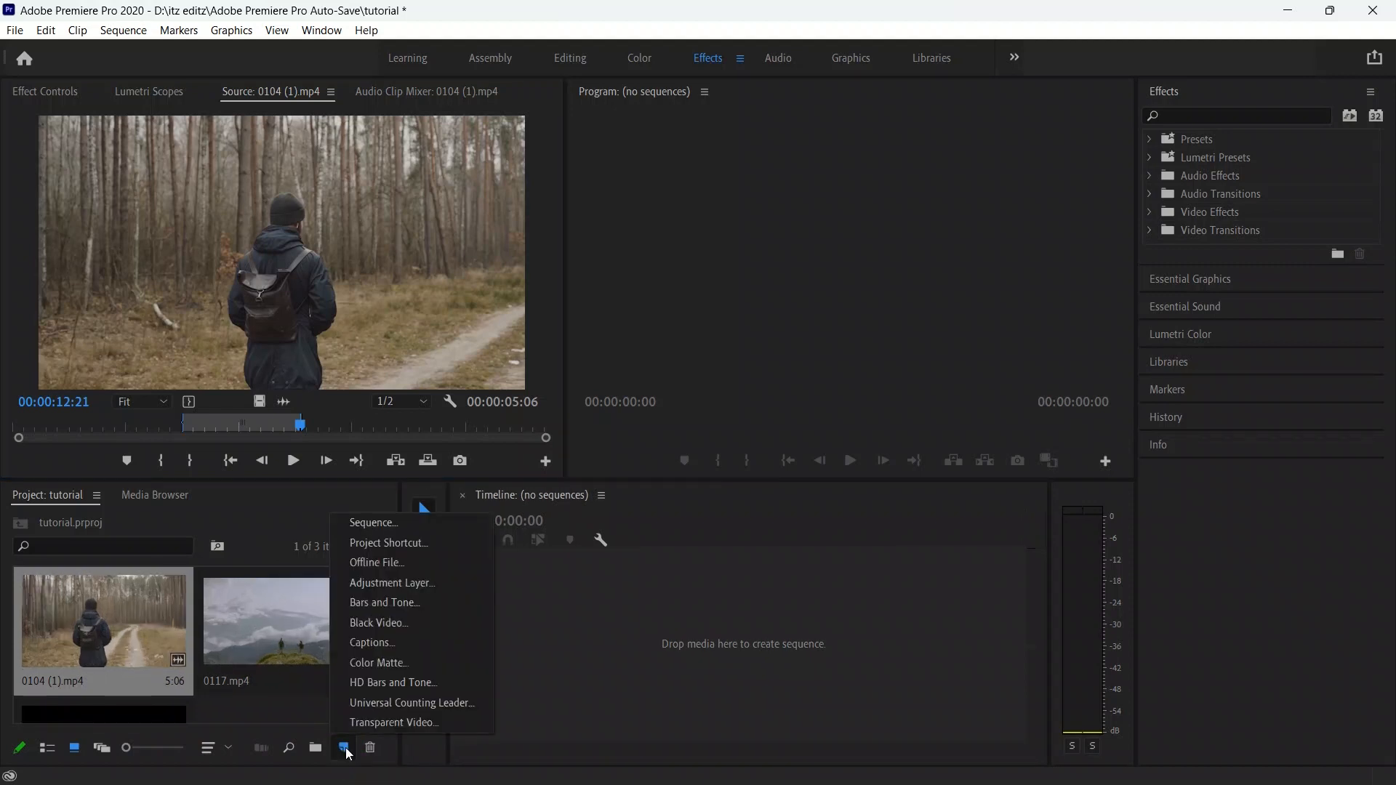
pyautogui.click(403, 523)
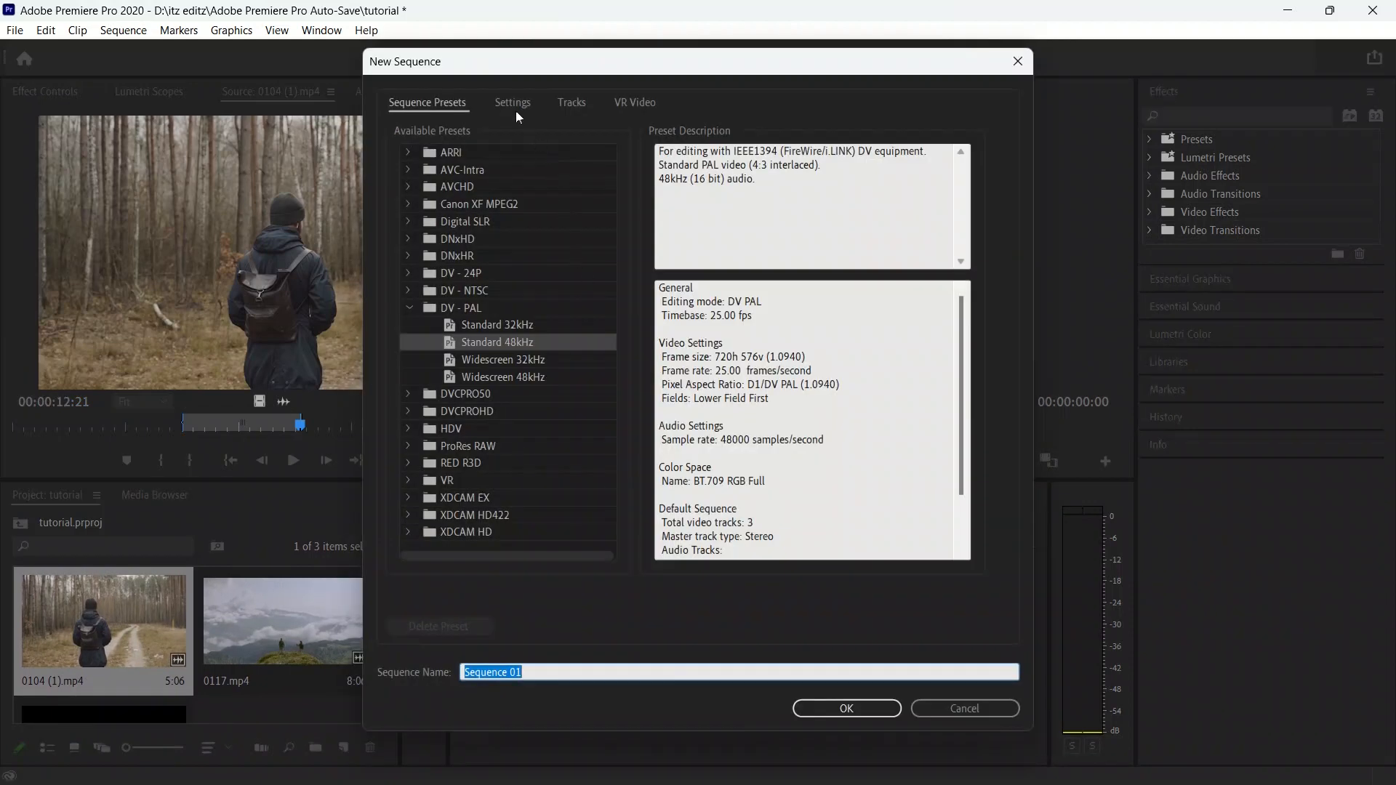
pyautogui.click(512, 104)
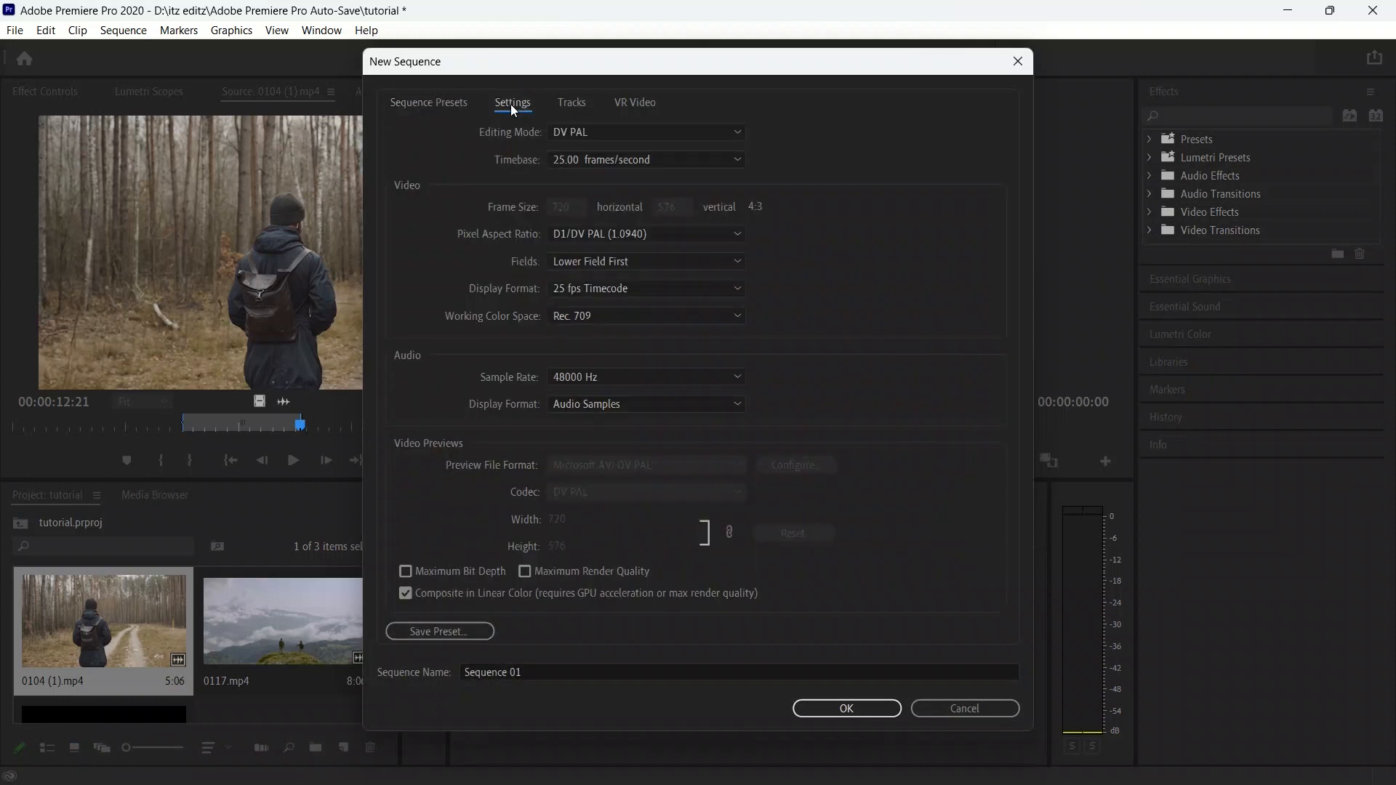
pyautogui.click(576, 135)
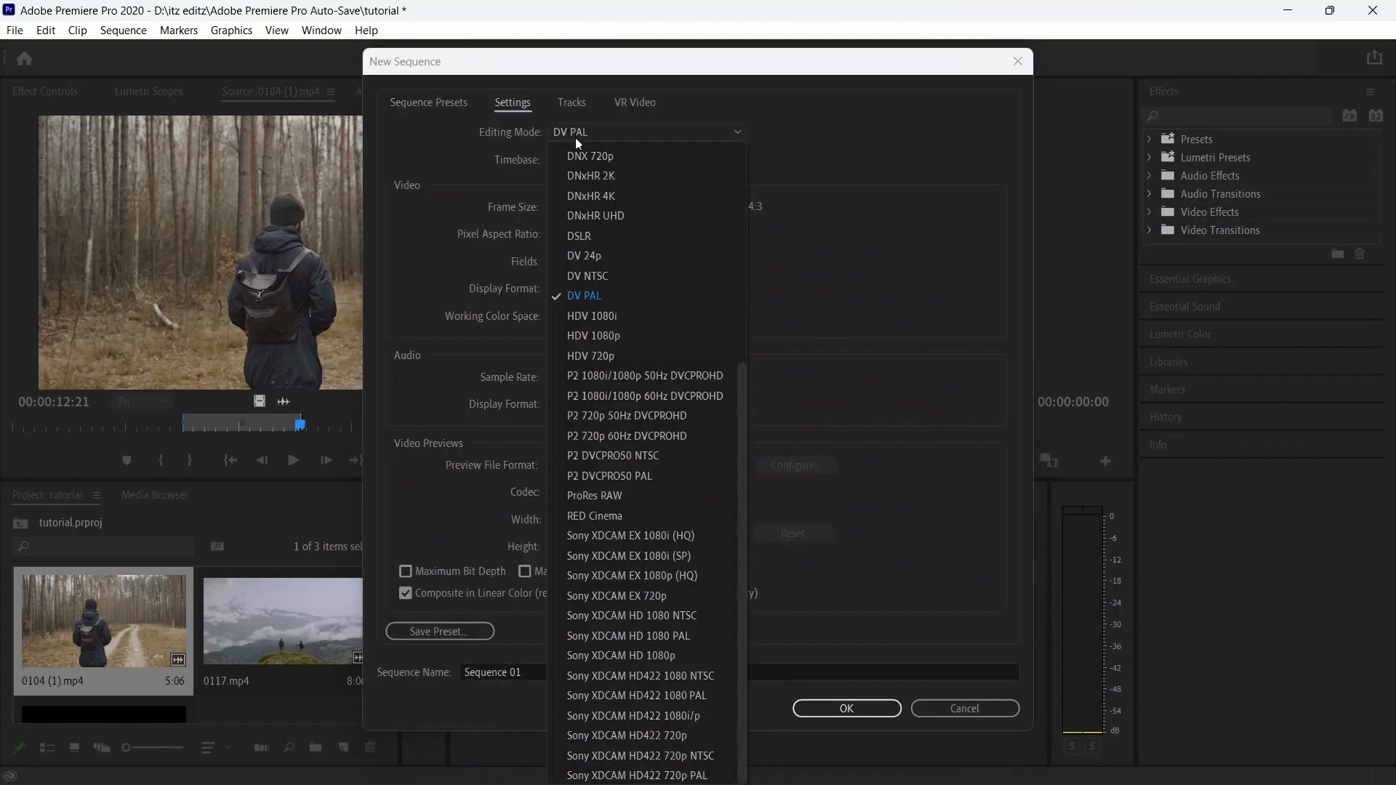
pyautogui.scroll(5, 583, 185)
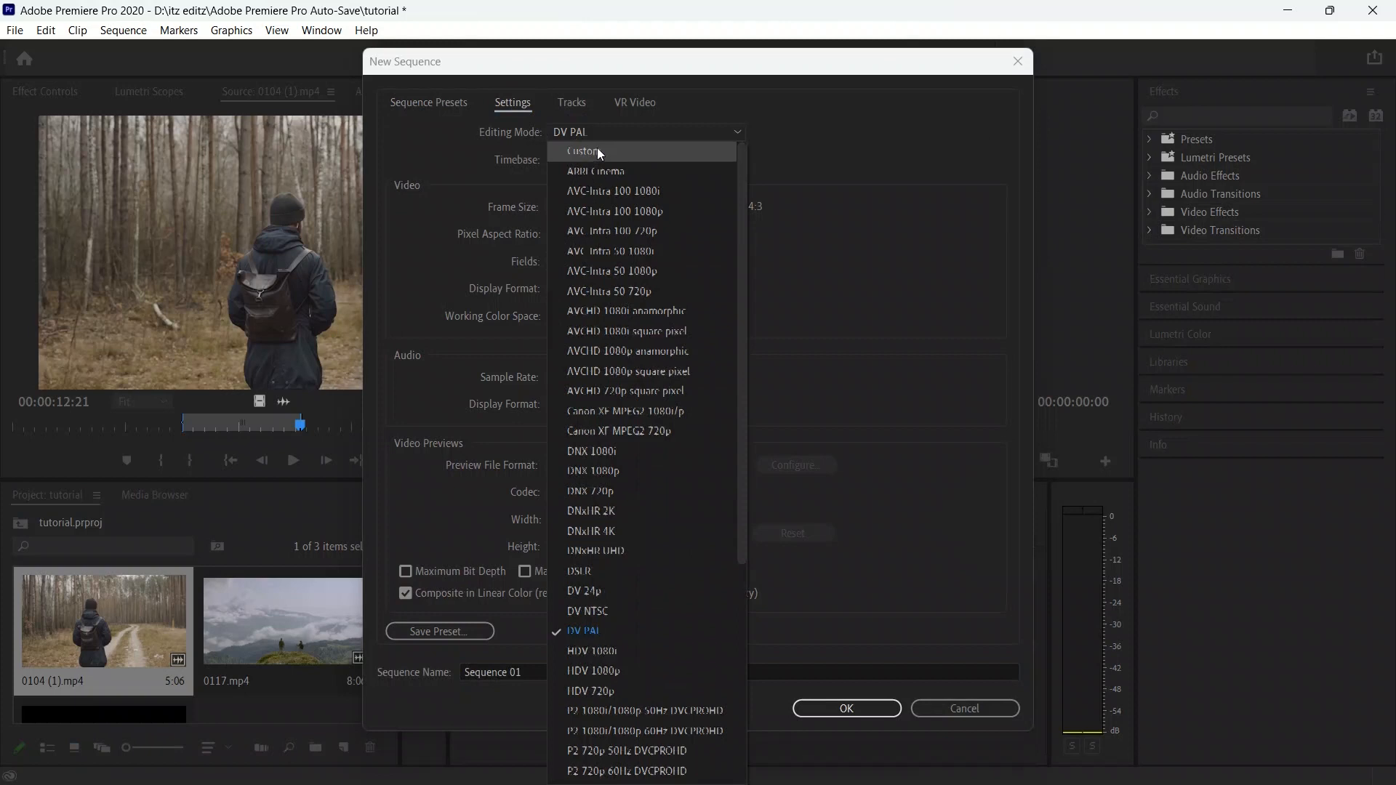
pyautogui.click(597, 151)
pyautogui.click(598, 159)
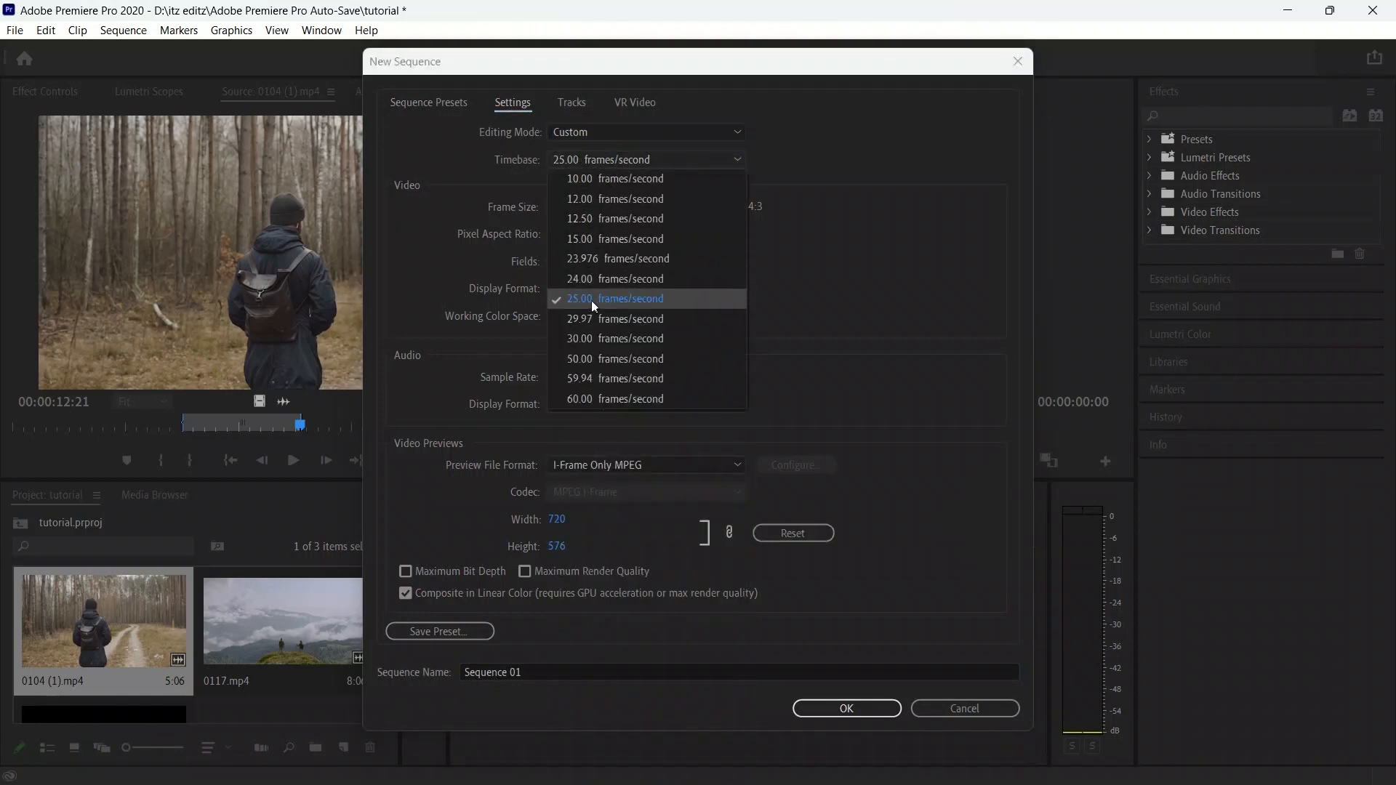
pyautogui.click(618, 296)
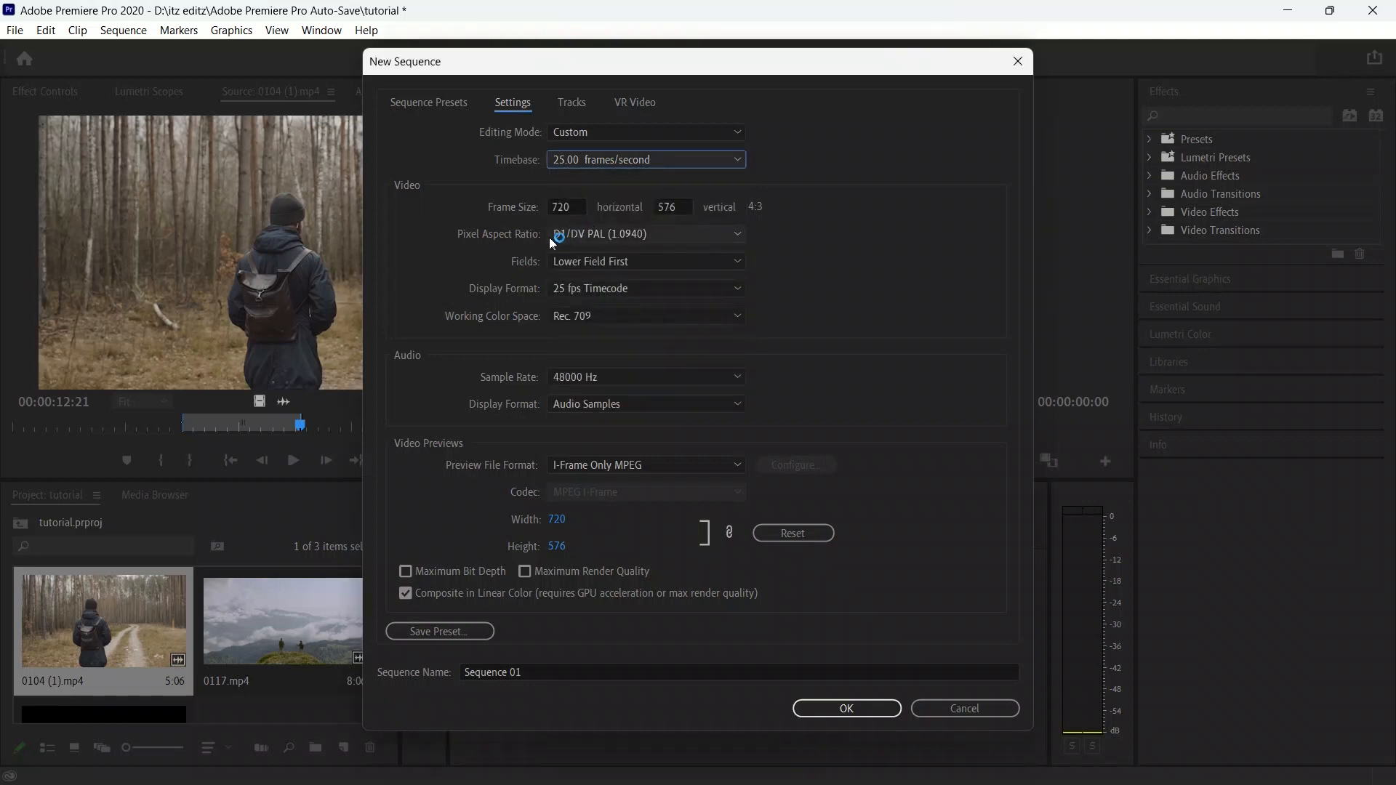
# - Set the new sequence to Square Pixels (1.0) and a frame size of 1920 by 1080, and create it as Sequence 01
pyautogui.click(592, 240)
pyautogui.click(596, 252)
pyautogui.doubleClick(665, 207)
pyautogui.write('1080')
pyautogui.doubleClick(562, 206)
pyautogui.write('1960')
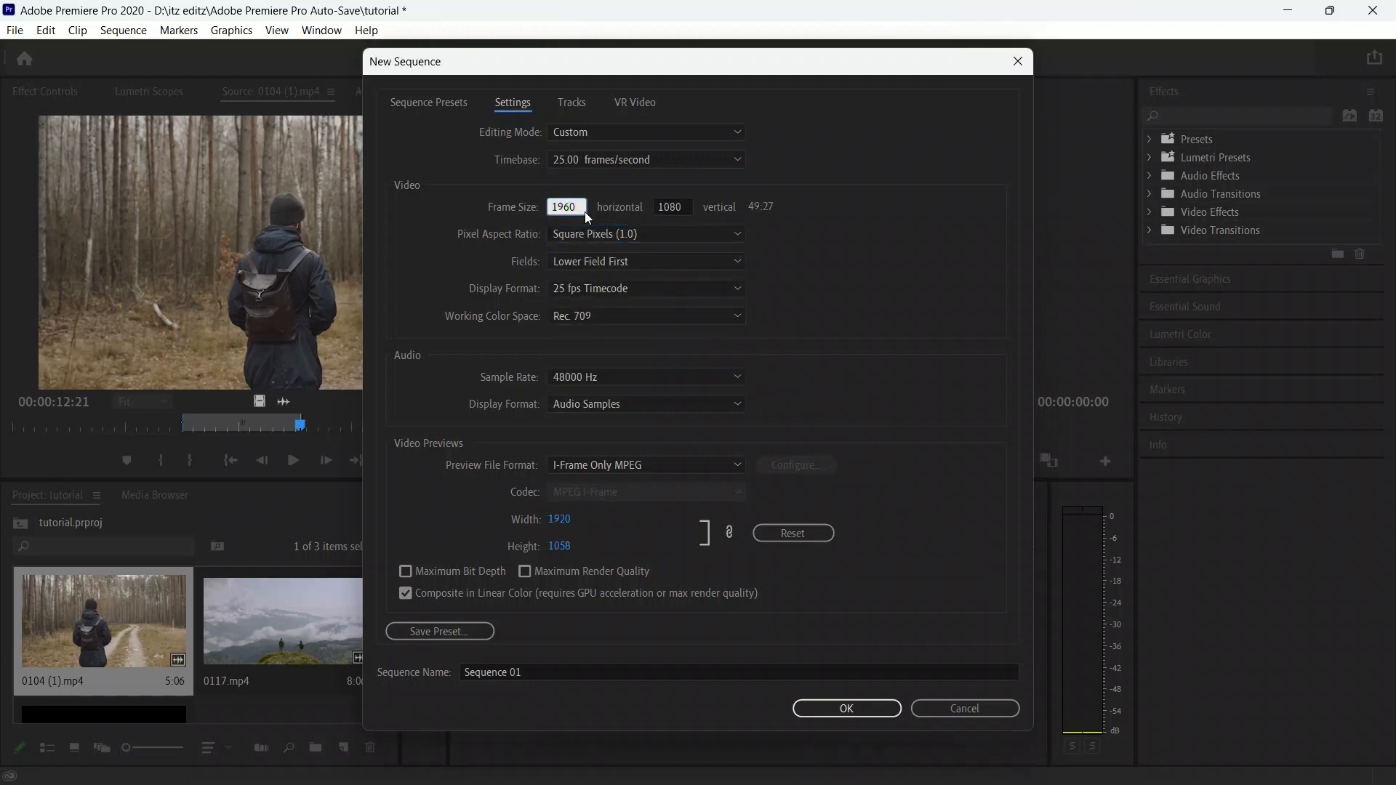
pyautogui.write('20')
pyautogui.click(830, 269)
pyautogui.click(815, 711)
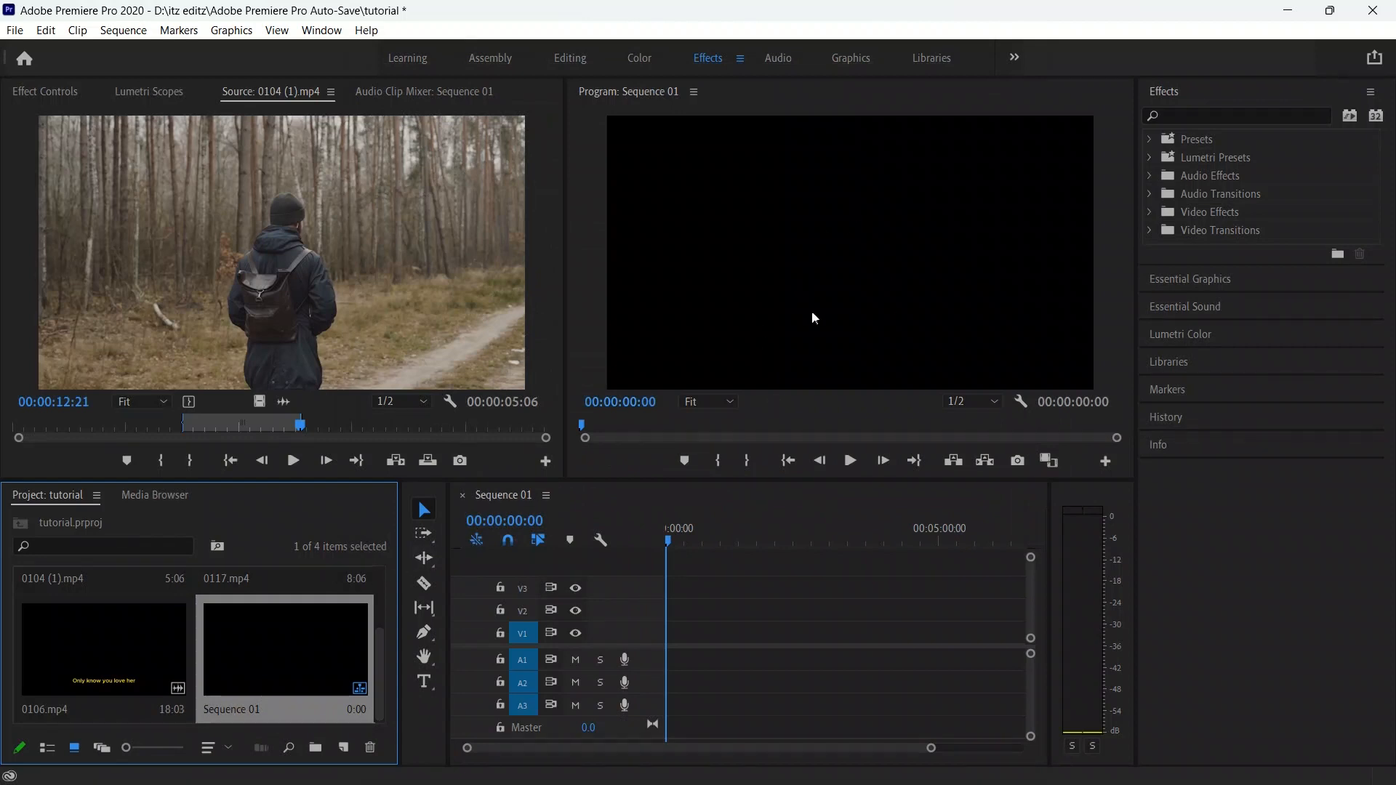
# - Place the clip 0104 (1).mp4 at the start of Sequence 01 on V1 and A1, keeping the existing sequence settings
pyautogui.scroll(2, 253, 647)
pyautogui.moveTo(284, 263); pyautogui.dragTo(672, 652)
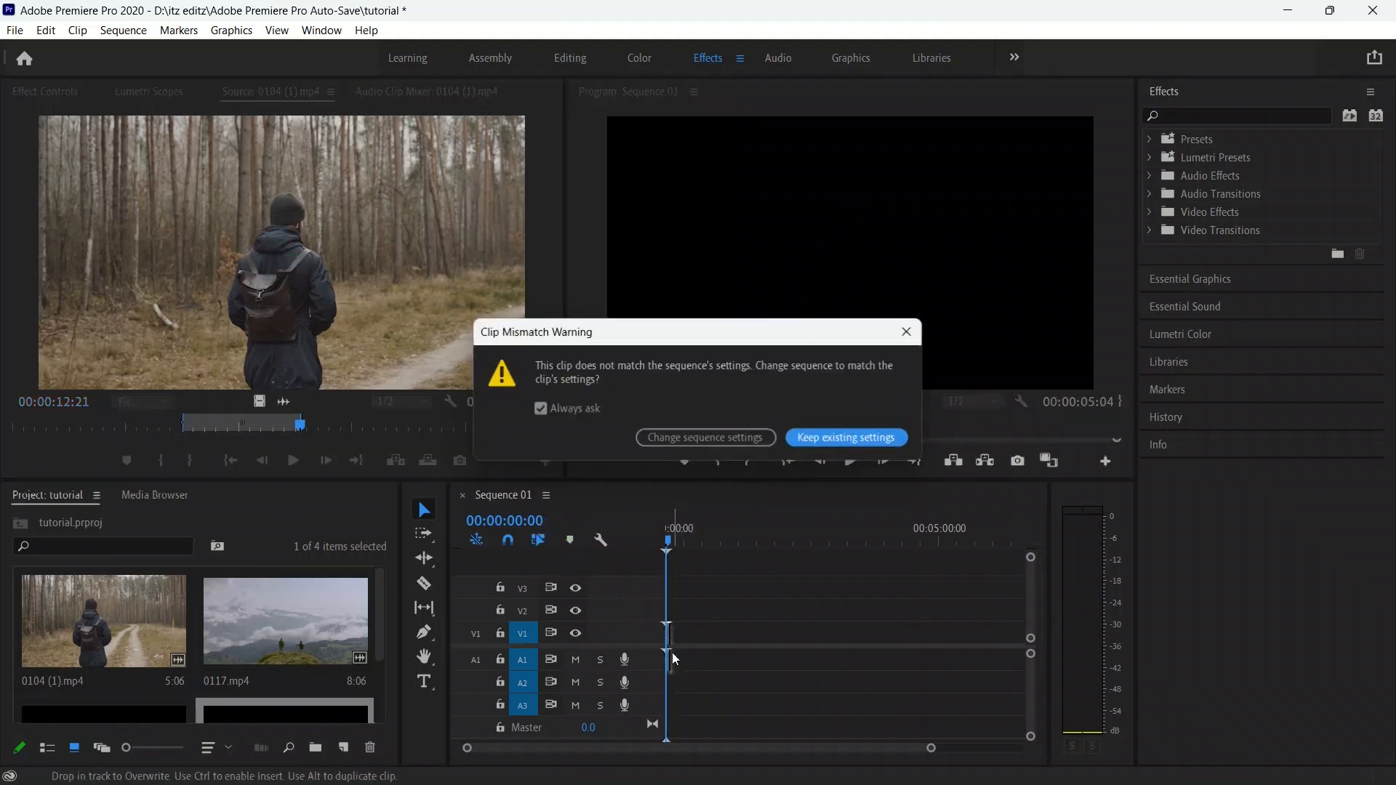
pyautogui.click(819, 435)
# - Add the clip 0117.mp4 to V1 and A1 directly after 0104 (1).mp4 in the timeline
pyautogui.scroll(6, 712, 607)
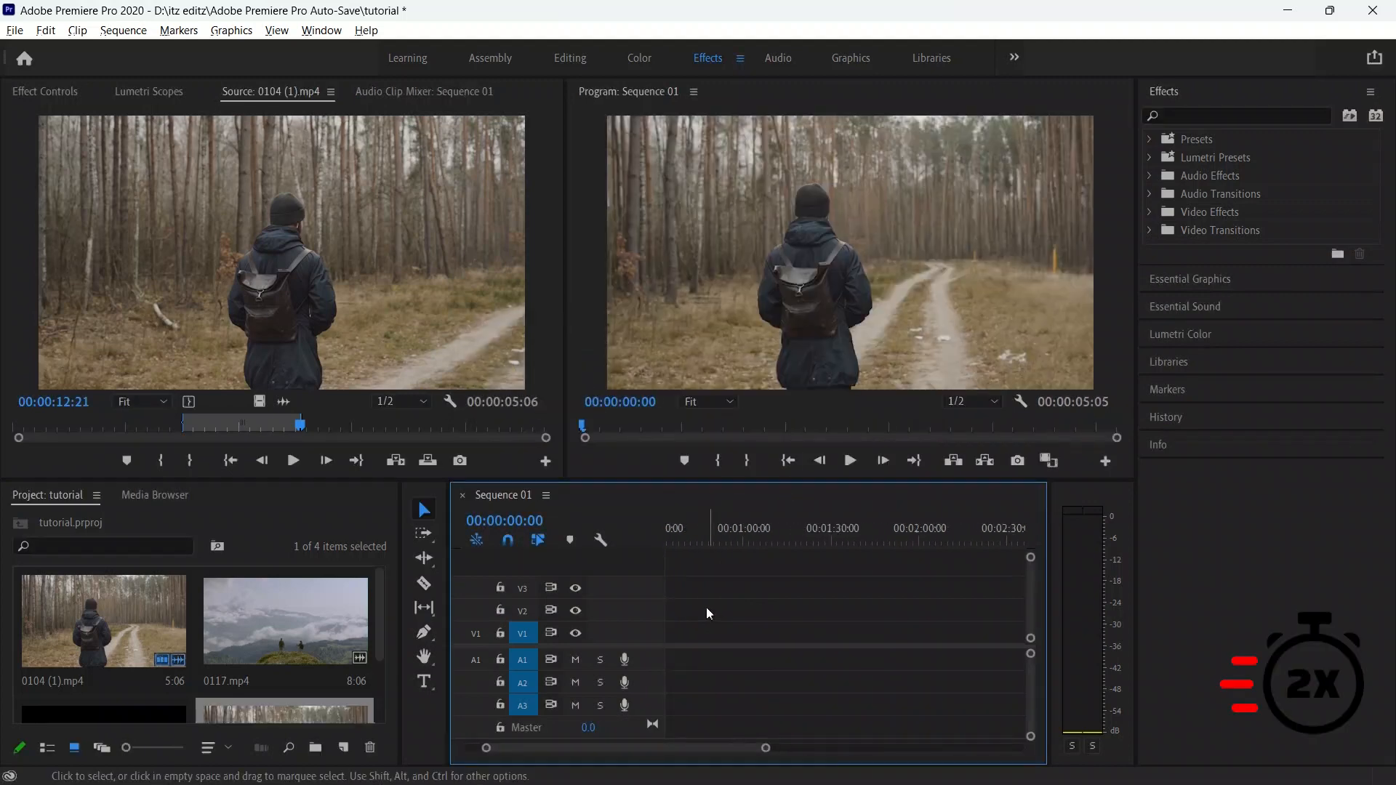
pyautogui.moveTo(571, 751); pyautogui.dragTo(528, 751)
pyautogui.scroll(5, 708, 666)
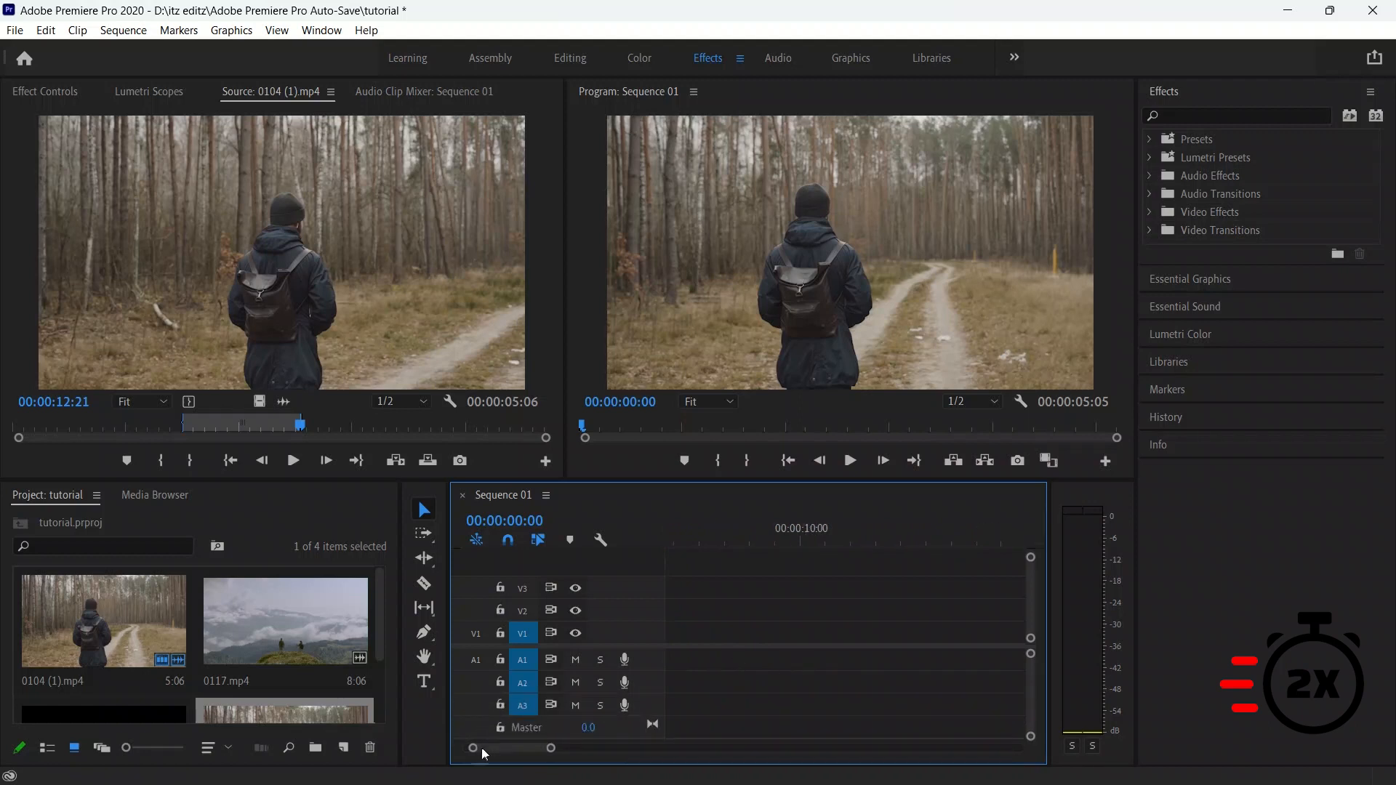
pyautogui.moveTo(477, 748); pyautogui.dragTo(463, 751)
pyautogui.moveTo(285, 622); pyautogui.dragTo(850, 654)
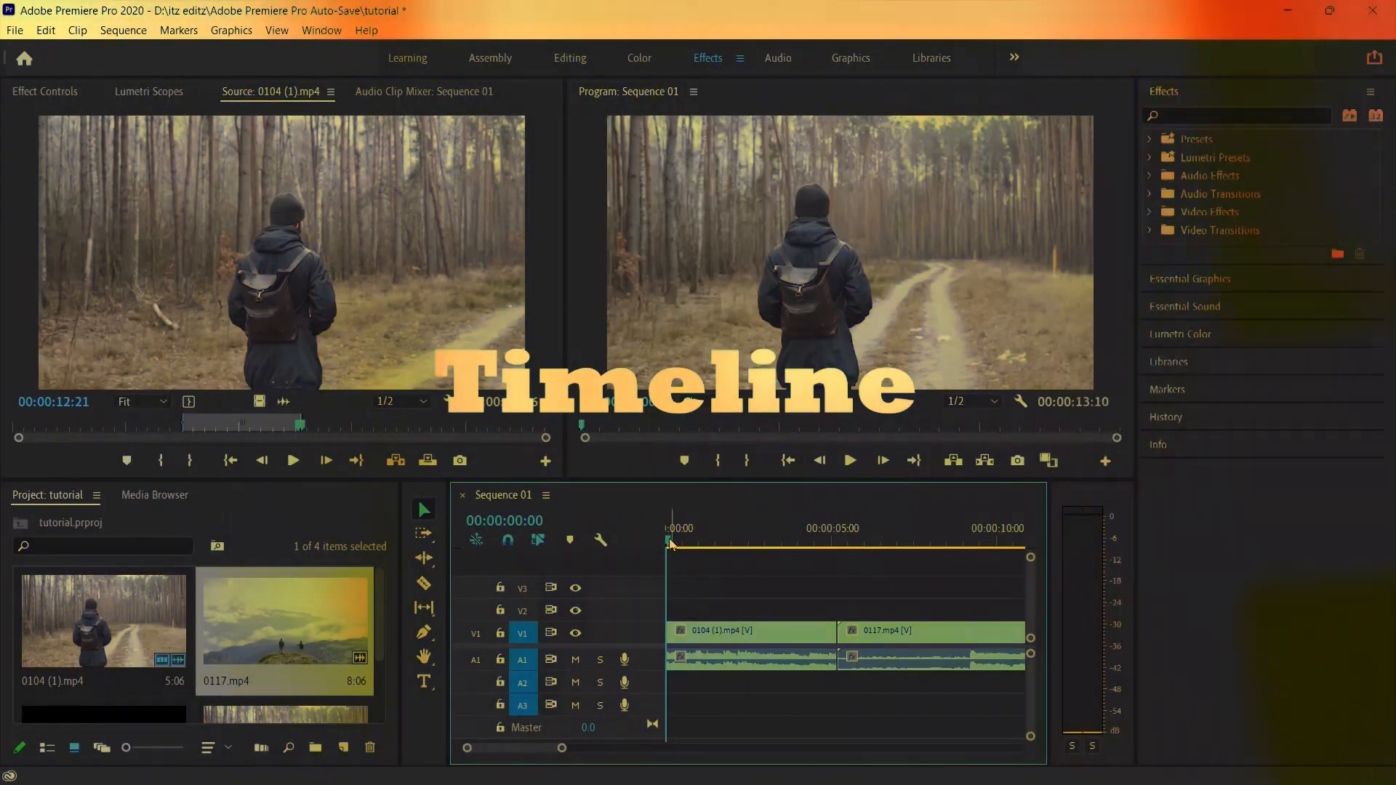
# - Scrub the timeline playhead through the 0104 (1).mp4 clip to 00:00:04:09
pyautogui.moveTo(673, 545); pyautogui.dragTo(783, 572)
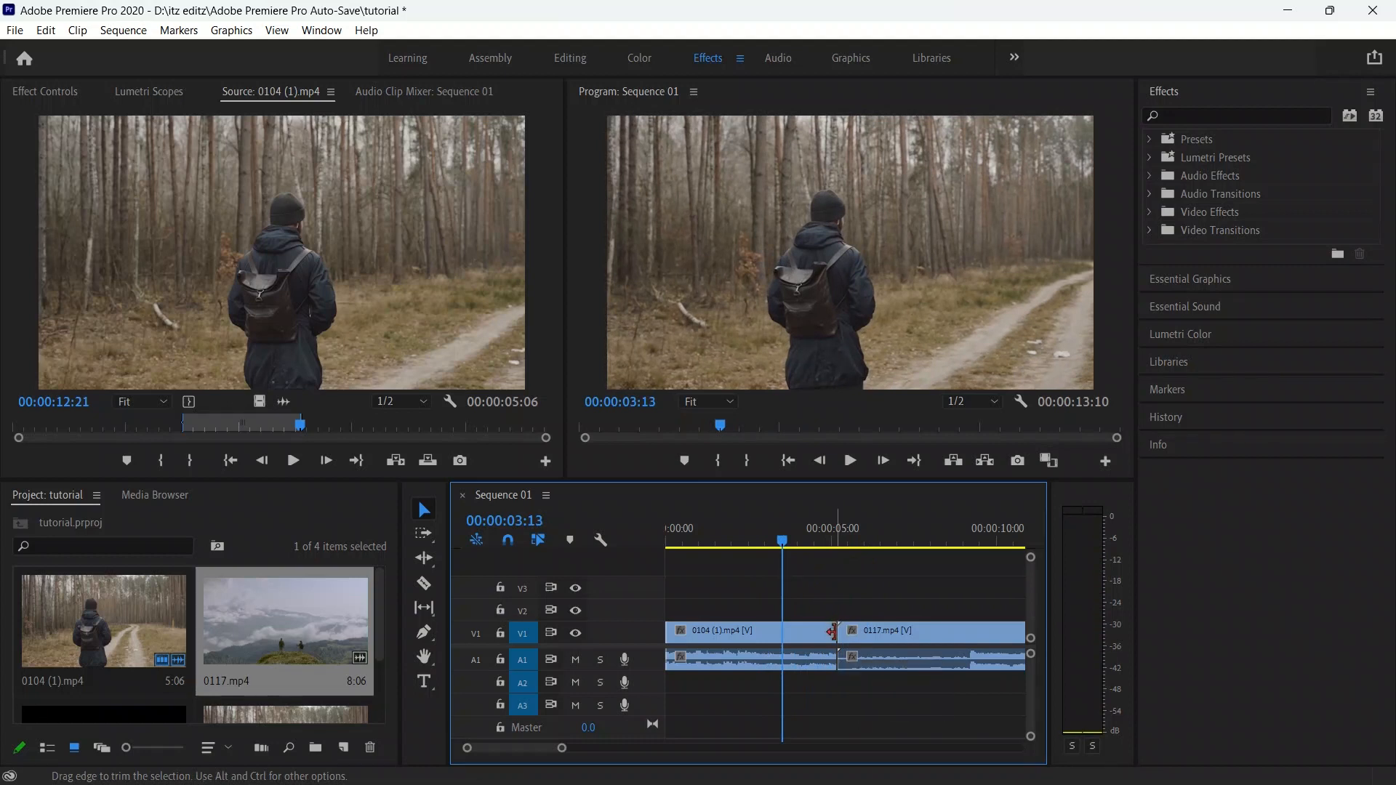
pyautogui.scroll(-5, 793, 610)
pyautogui.scroll(-4, 793, 612)
pyautogui.scroll(3, 793, 612)
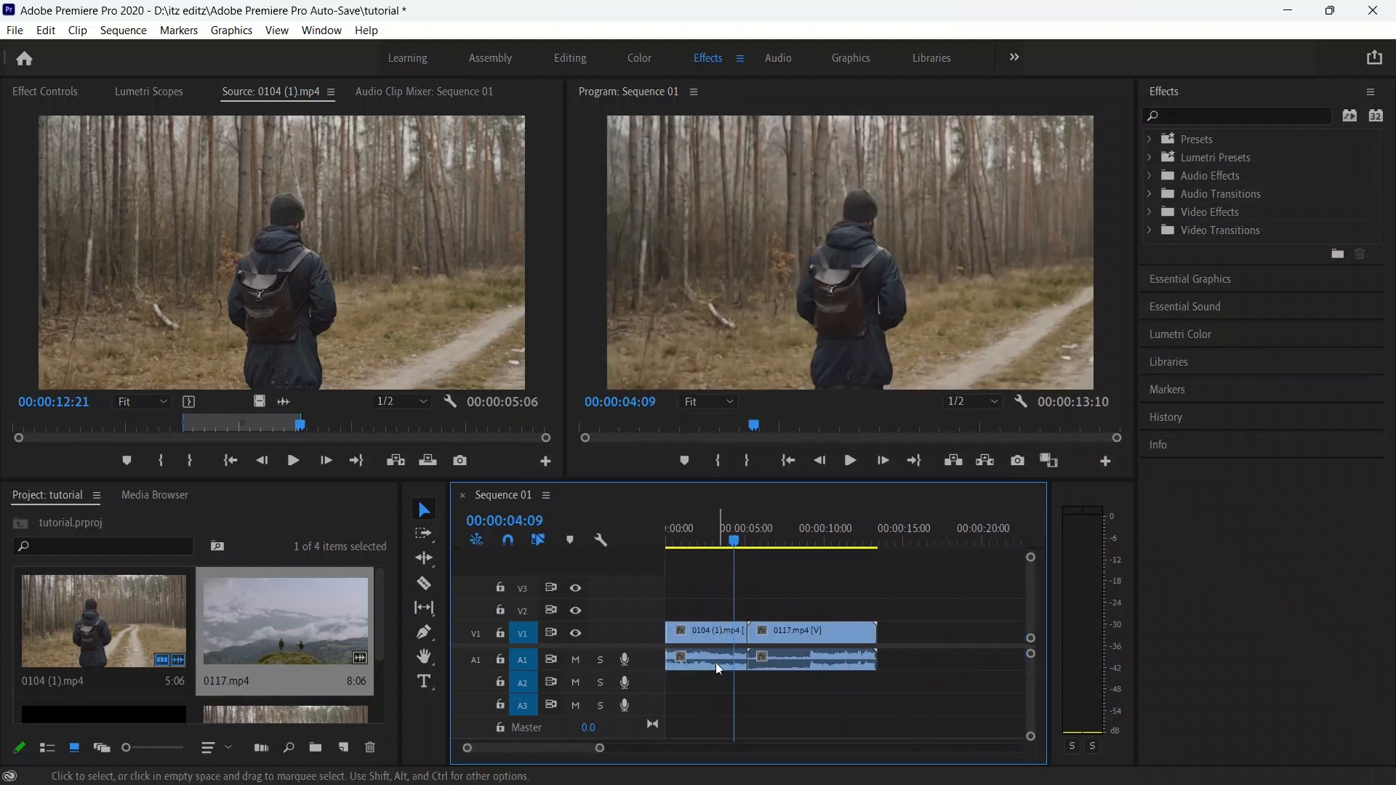
# - Unlink the video and audio of the 0104 (1).mp4 clip in the timeline
pyautogui.click(716, 663)
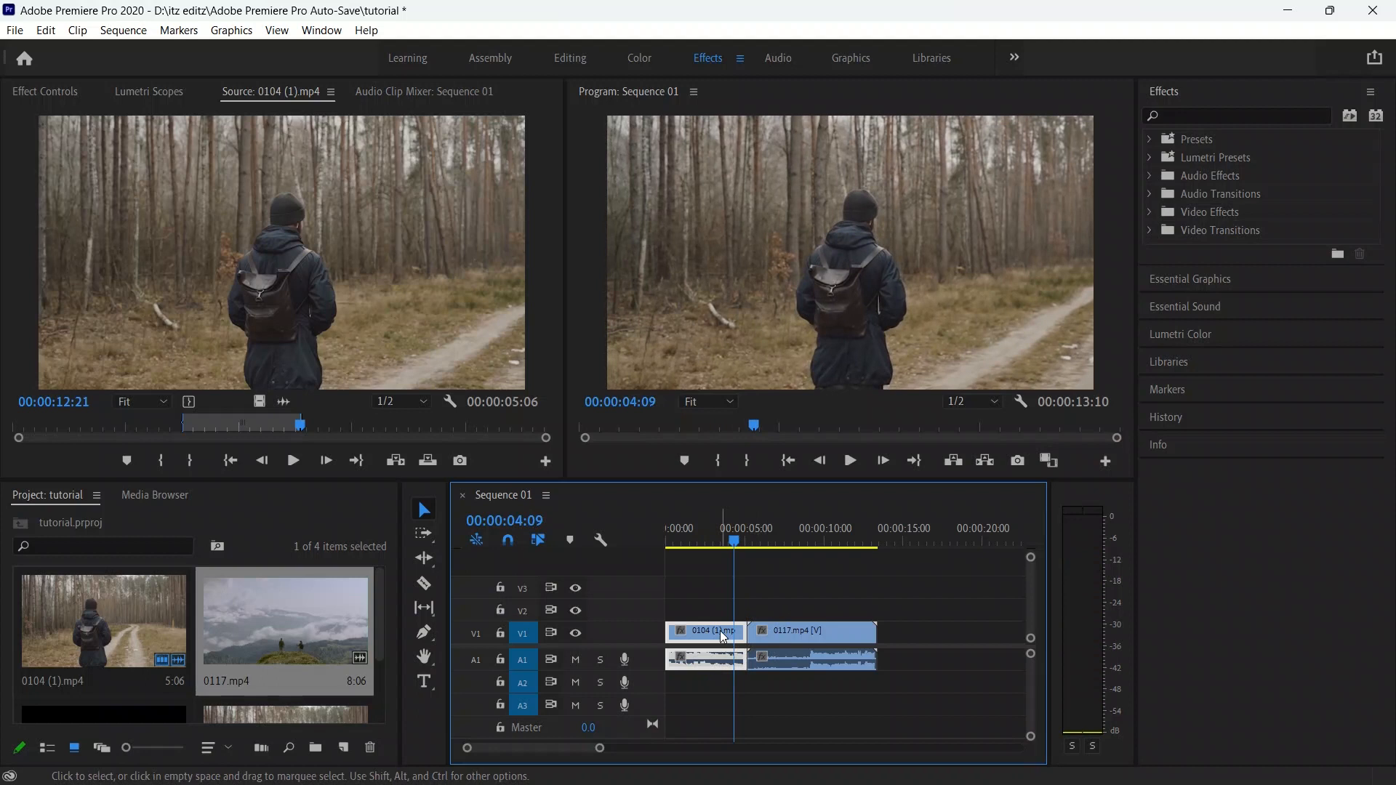
pyautogui.moveTo(724, 637)
pyautogui.mouseDown()
pyautogui.moveTo(722, 623)
pyautogui.moveTo(723, 653)
pyautogui.moveTo(757, 626)
pyautogui.moveTo(965, 609)
pyautogui.moveTo(910, 634)
pyautogui.moveTo(801, 626)
pyautogui.moveTo(715, 592)
pyautogui.moveTo(711, 633)
pyautogui.moveTo(935, 634)
pyautogui.moveTo(715, 640)
pyautogui.mouseUp()
pyautogui.rightClick(728, 627)
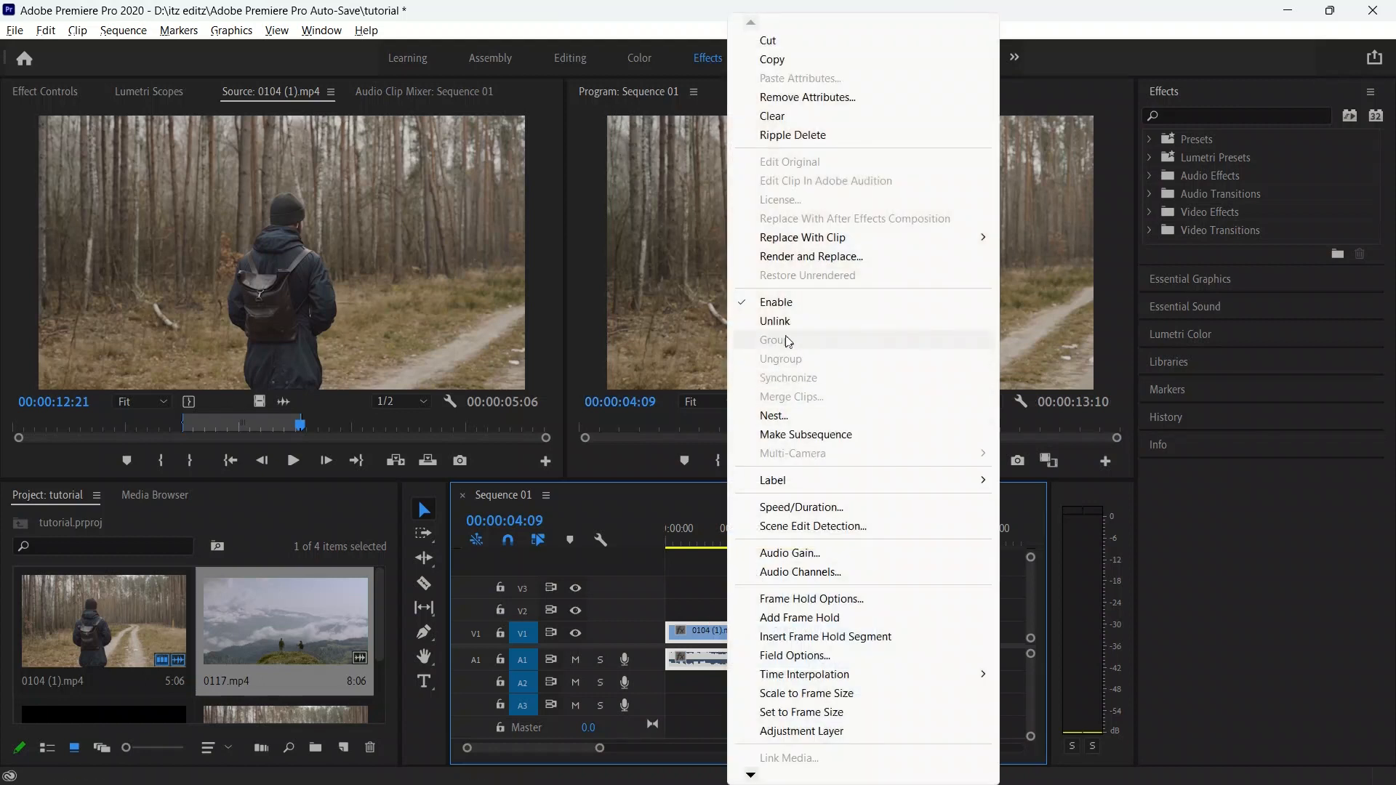
pyautogui.click(788, 321)
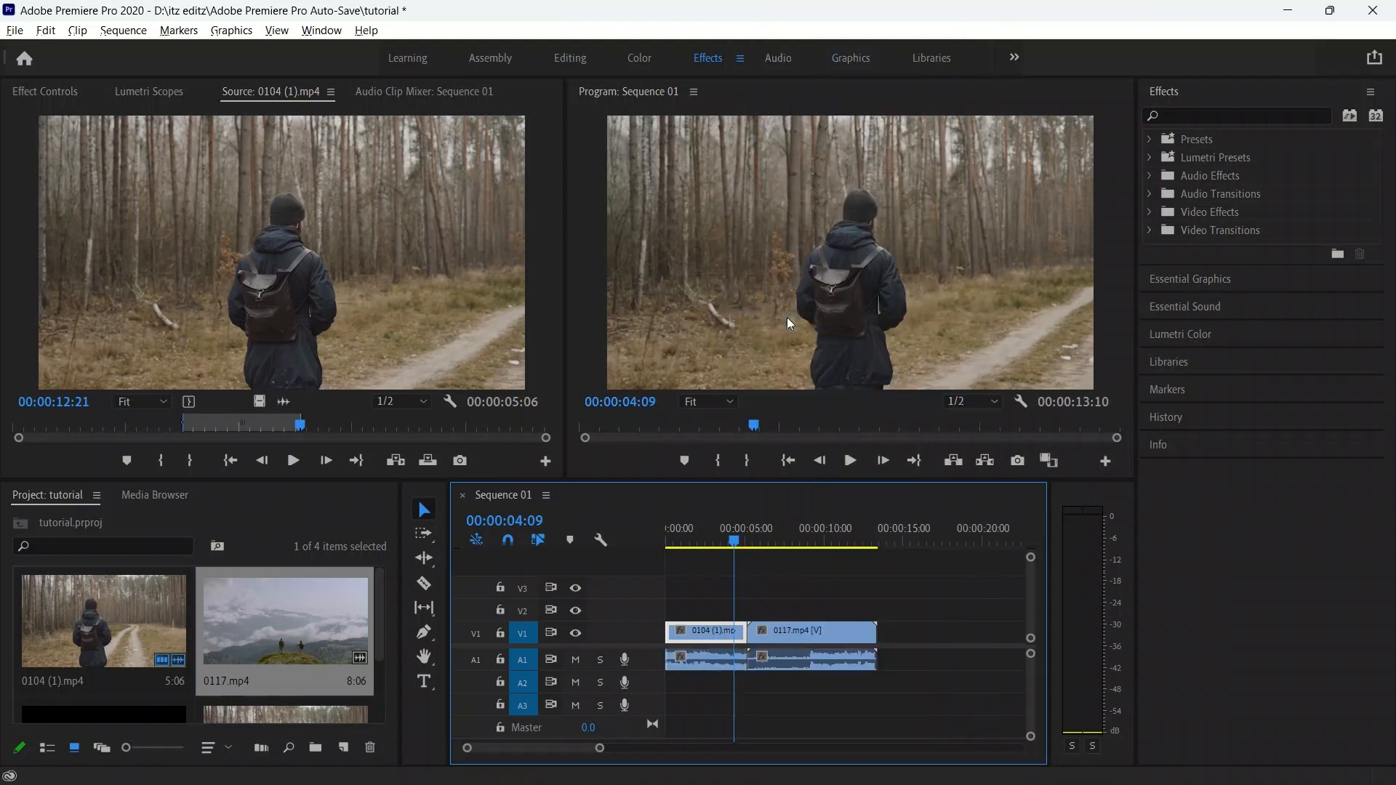
# - Select the video and audio of 0104 (1).mp4 separately to check the unlinking, and delete its audio from A1
pyautogui.click(727, 630)
pyautogui.click(728, 662)
pyautogui.click(730, 625)
pyautogui.click(727, 663)
pyautogui.click(725, 626)
pyautogui.click(717, 659)
pyautogui.rightClick(718, 658)
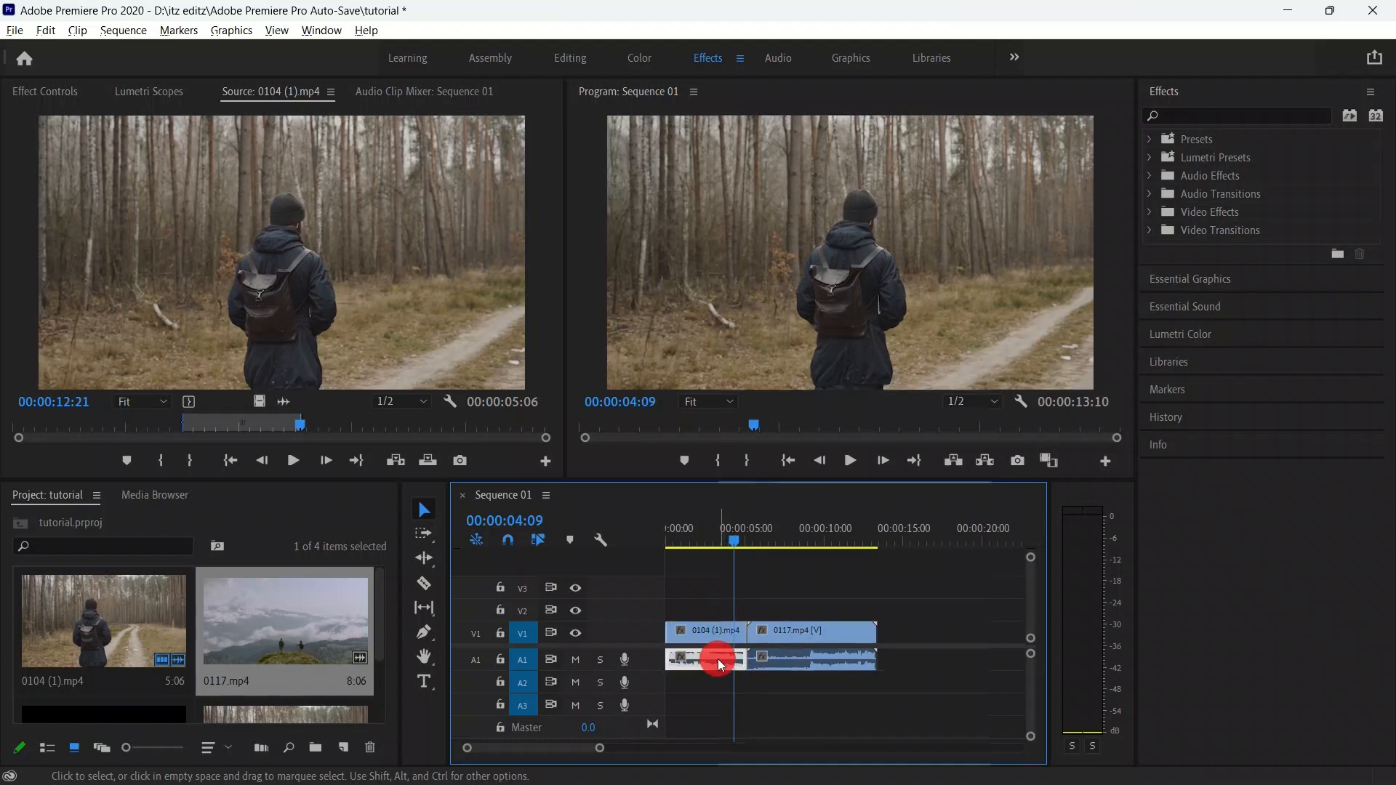
pyautogui.click(695, 662)
pyautogui.press('Delete')
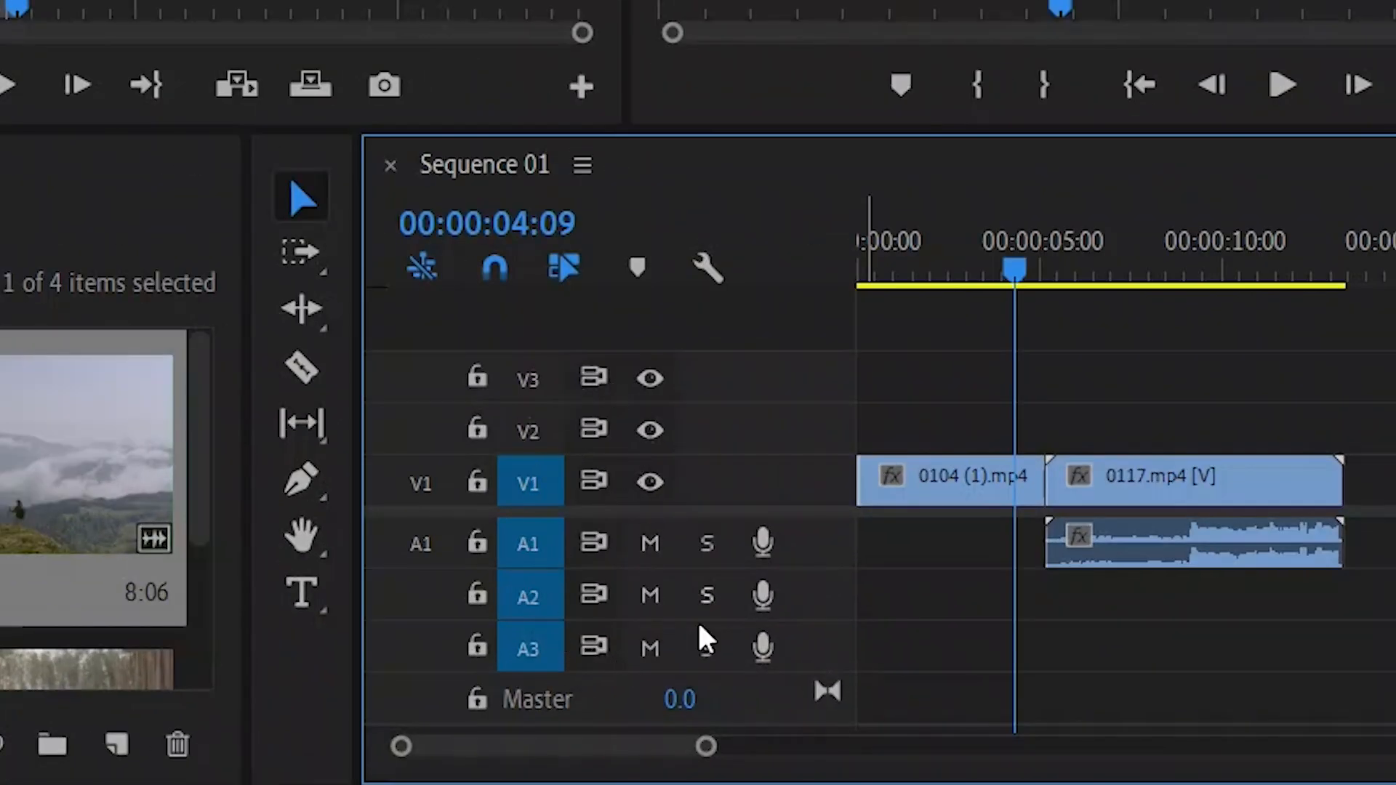
# - Toggle the output of video track V1 off and back on to compare the Program monitor picture
pyautogui.click(652, 481)
pyautogui.click(651, 480)
pyautogui.click(651, 477)
pyautogui.click(650, 476)
pyautogui.click(651, 479)
pyautogui.click(651, 480)
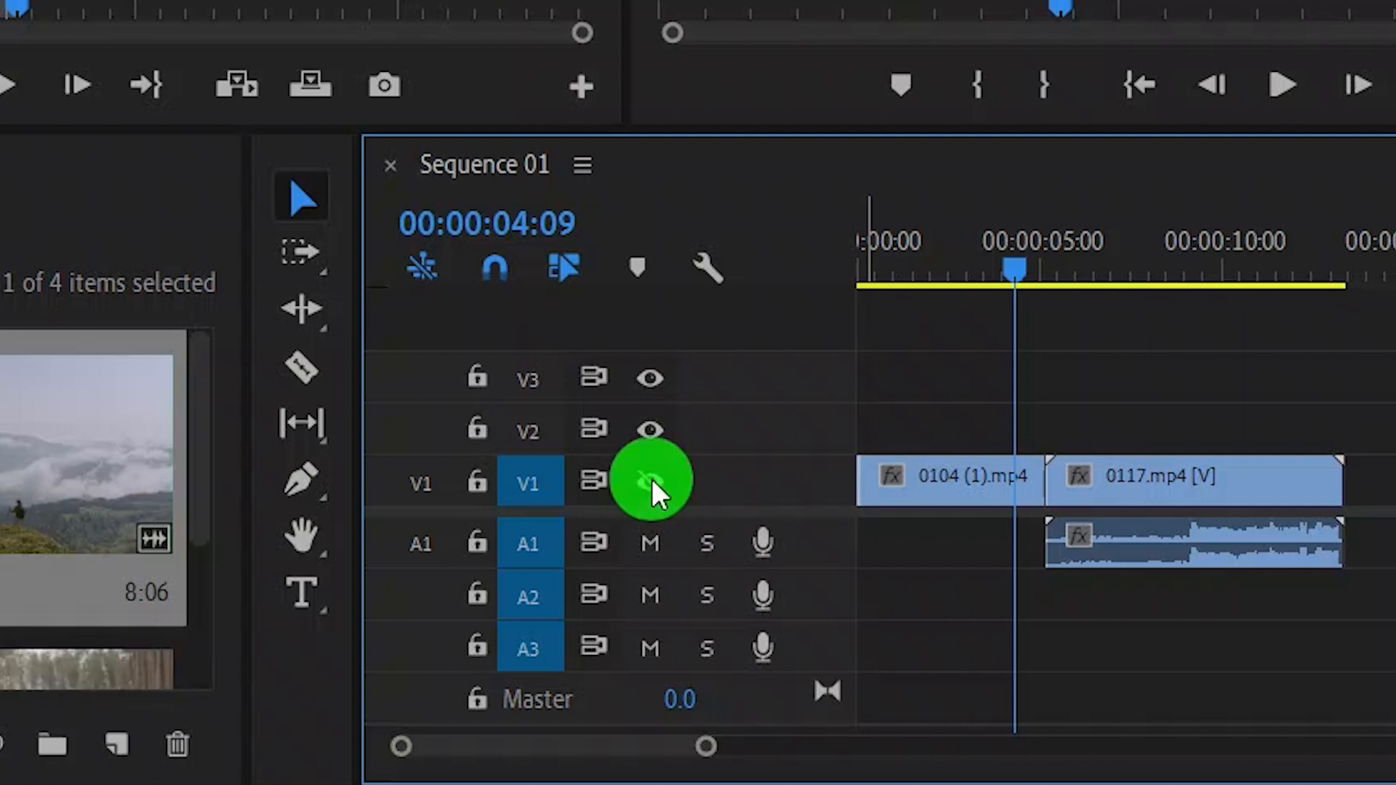
pyautogui.click(908, 304)
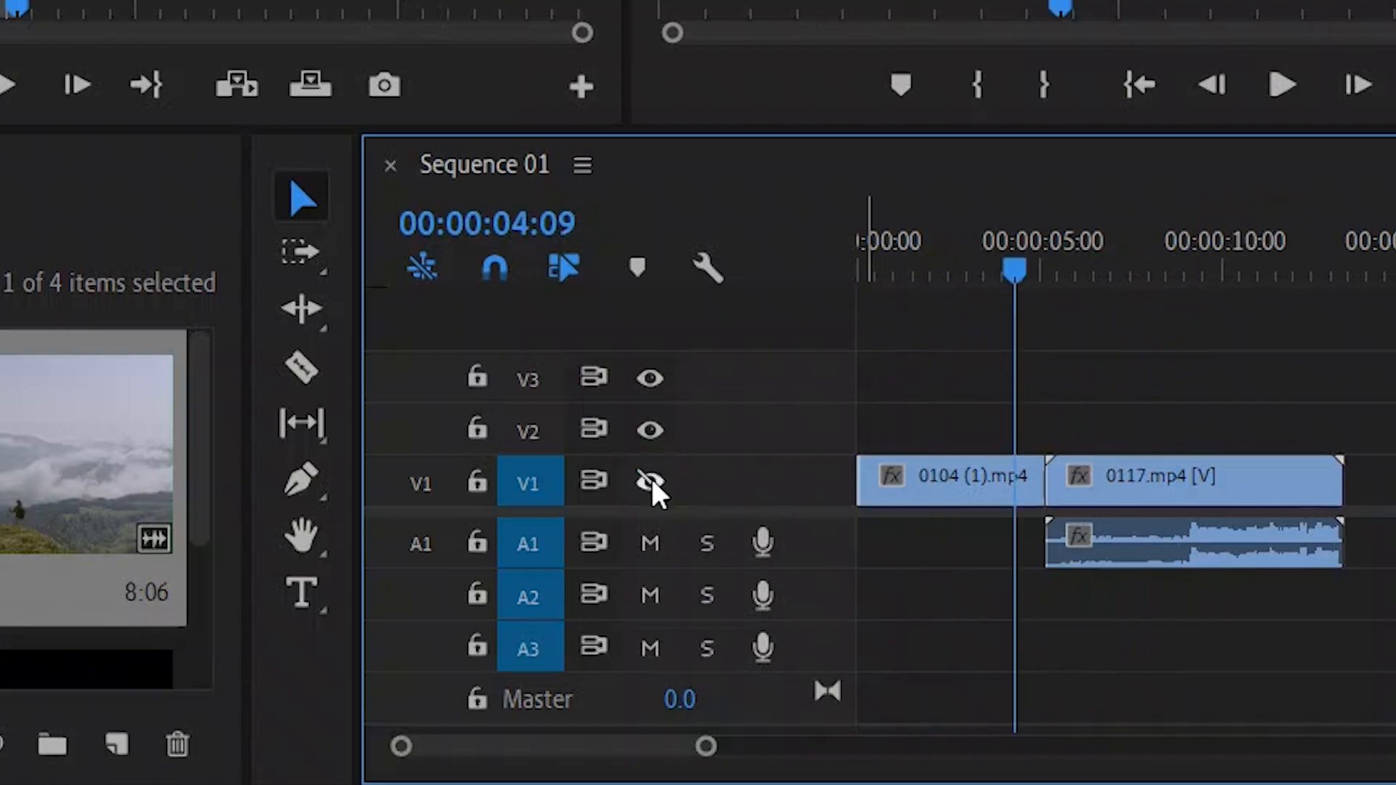
pyautogui.press('space')
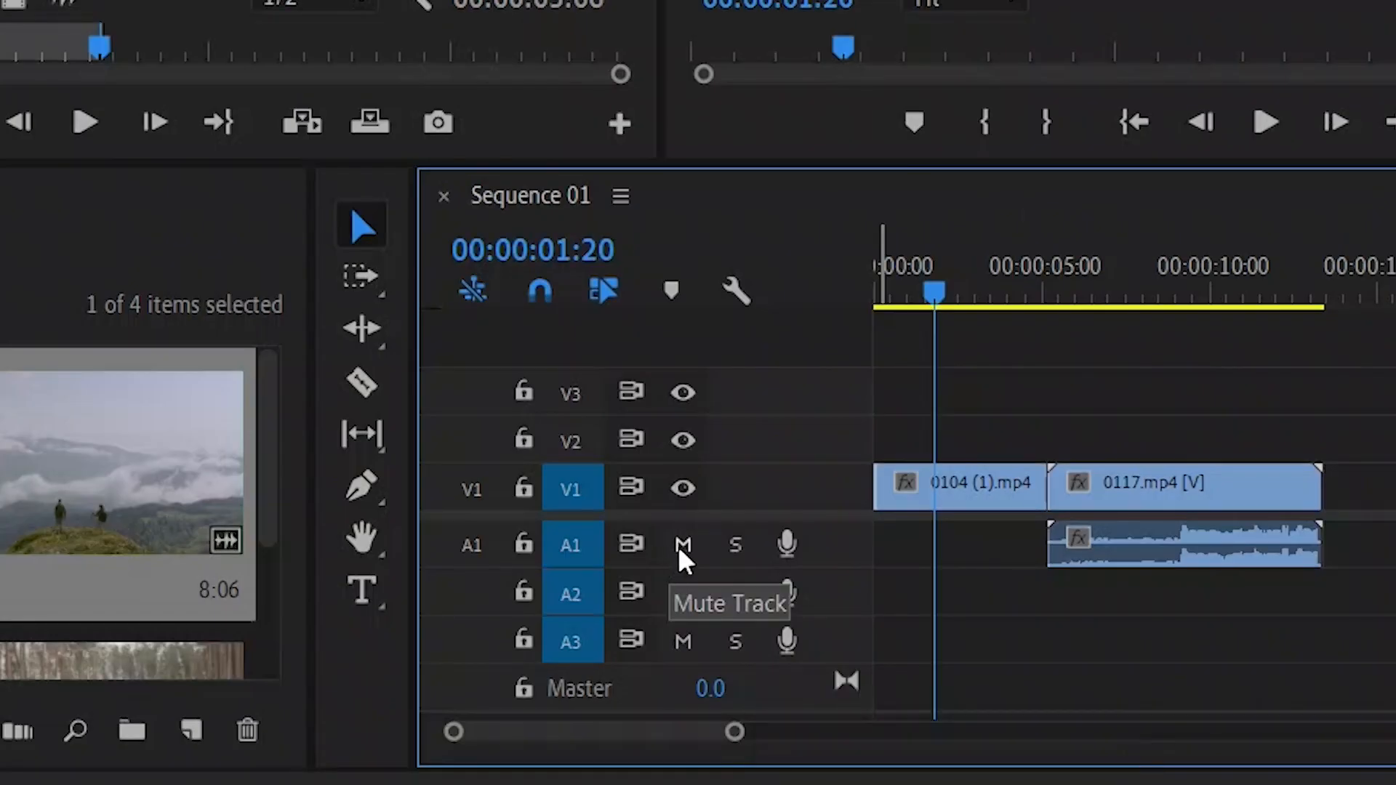
# - Mute and unmute audio track A1, and switch its solo state on and off
pyautogui.click(682, 551)
pyautogui.click(682, 549)
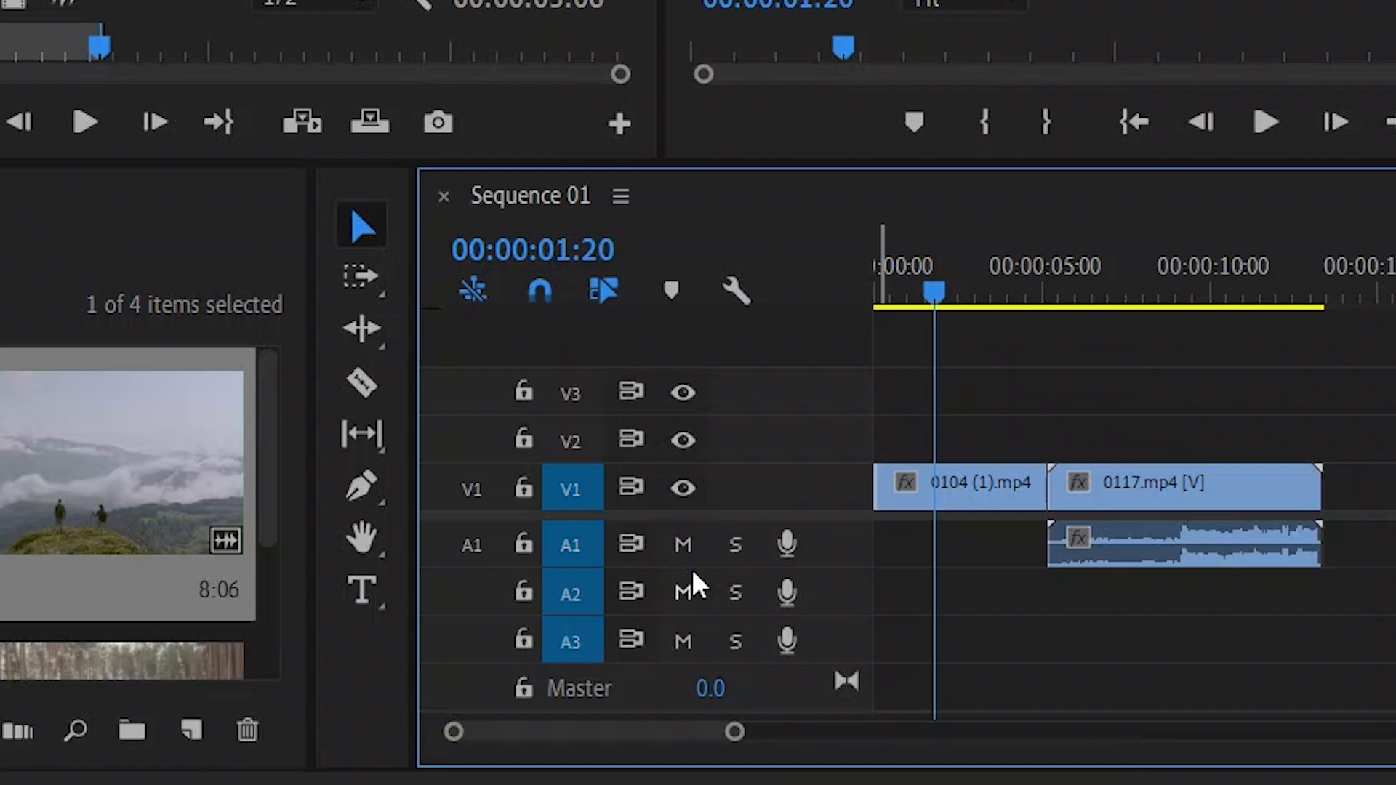
pyautogui.click(736, 548)
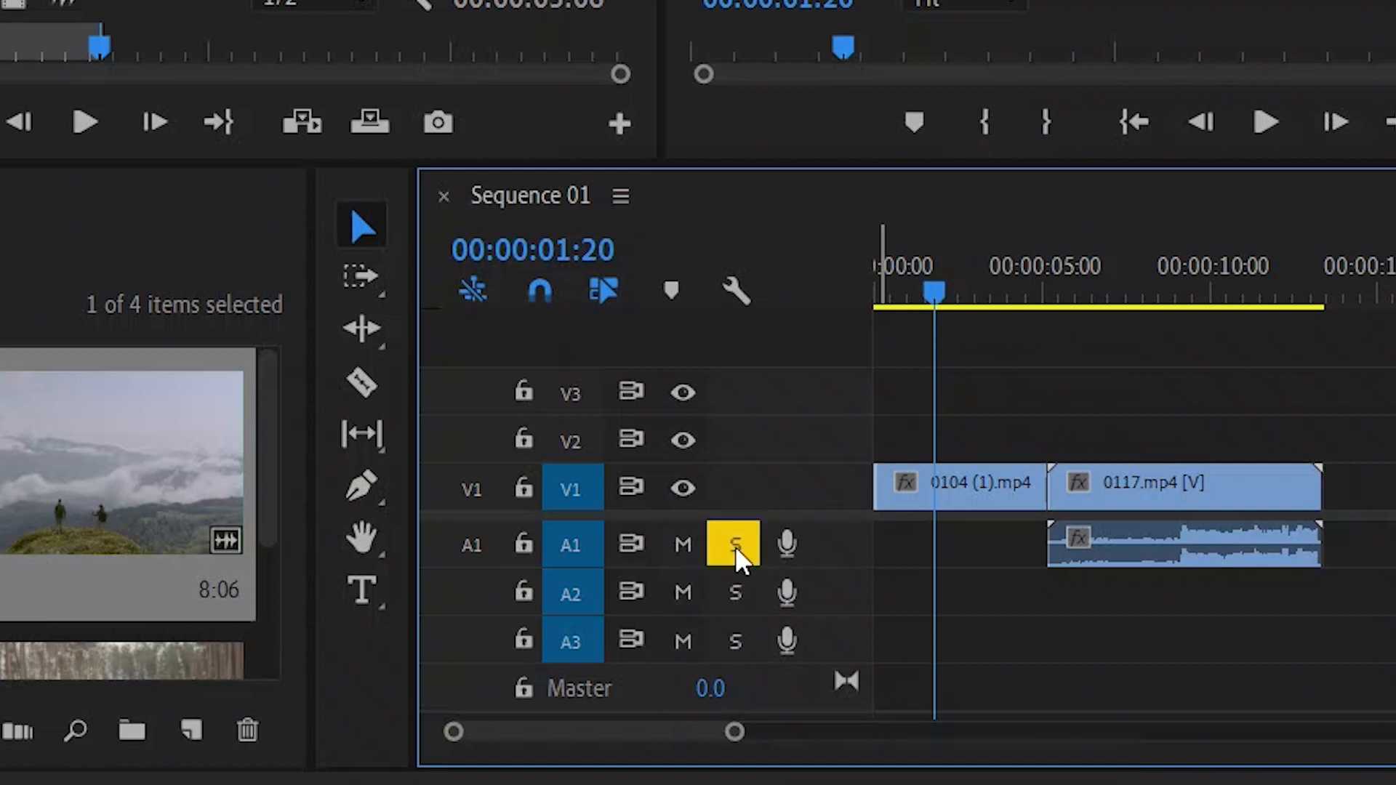
pyautogui.click(734, 549)
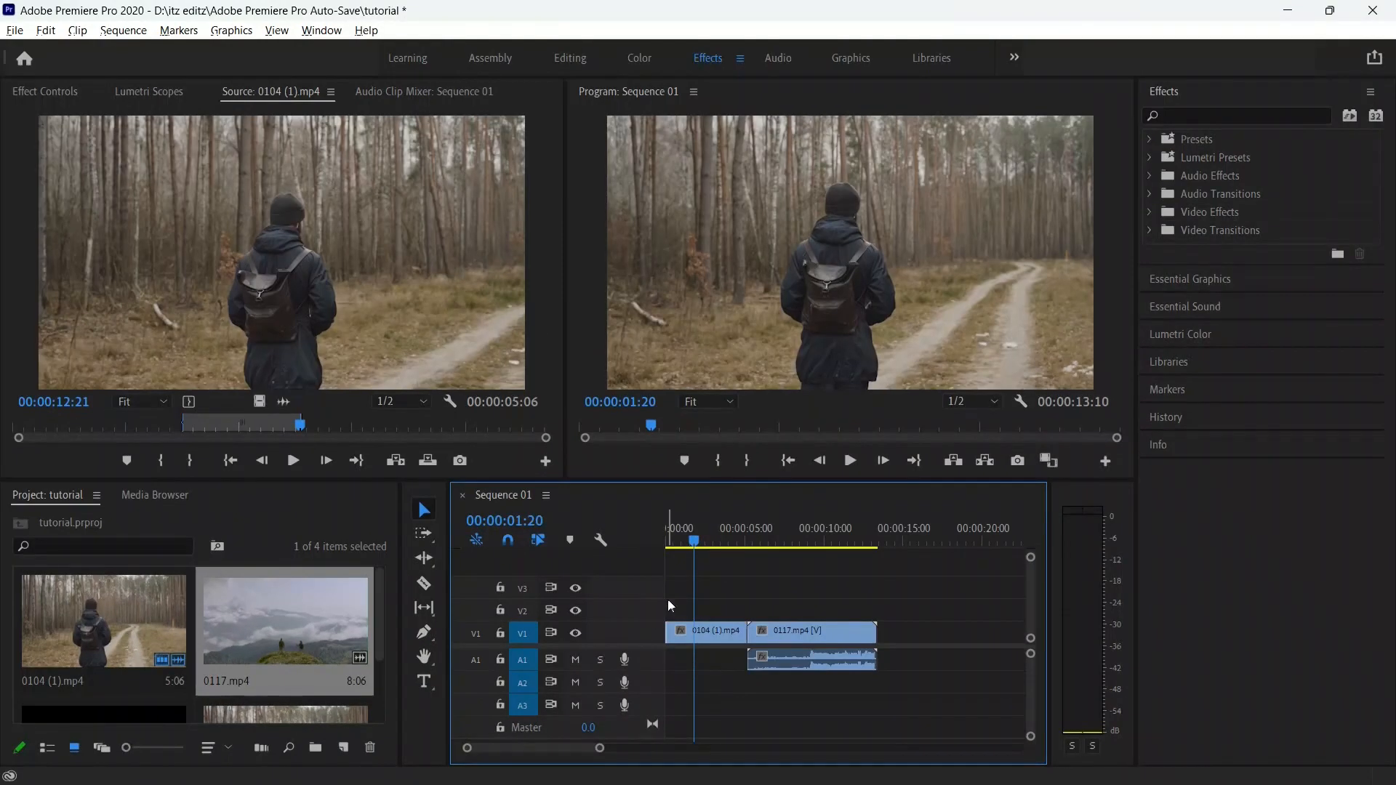
# - Trim about one second off the start of the 0104 (1).mp4 clip on V1
pyautogui.click(930, 297)
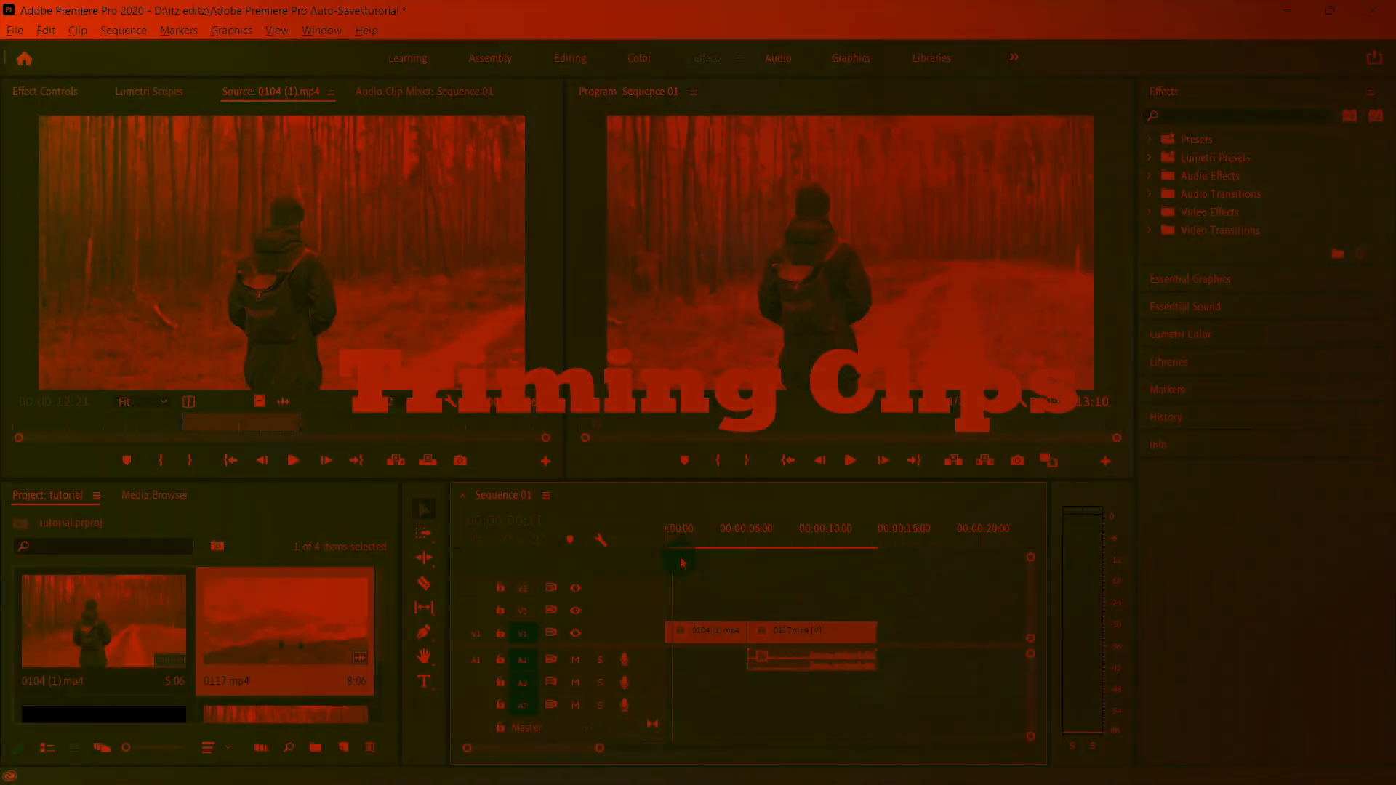
pyautogui.click(713, 569)
pyautogui.keyDown('alt'); pyautogui.scroll(4, 713, 594); pyautogui.keyUp('alt')
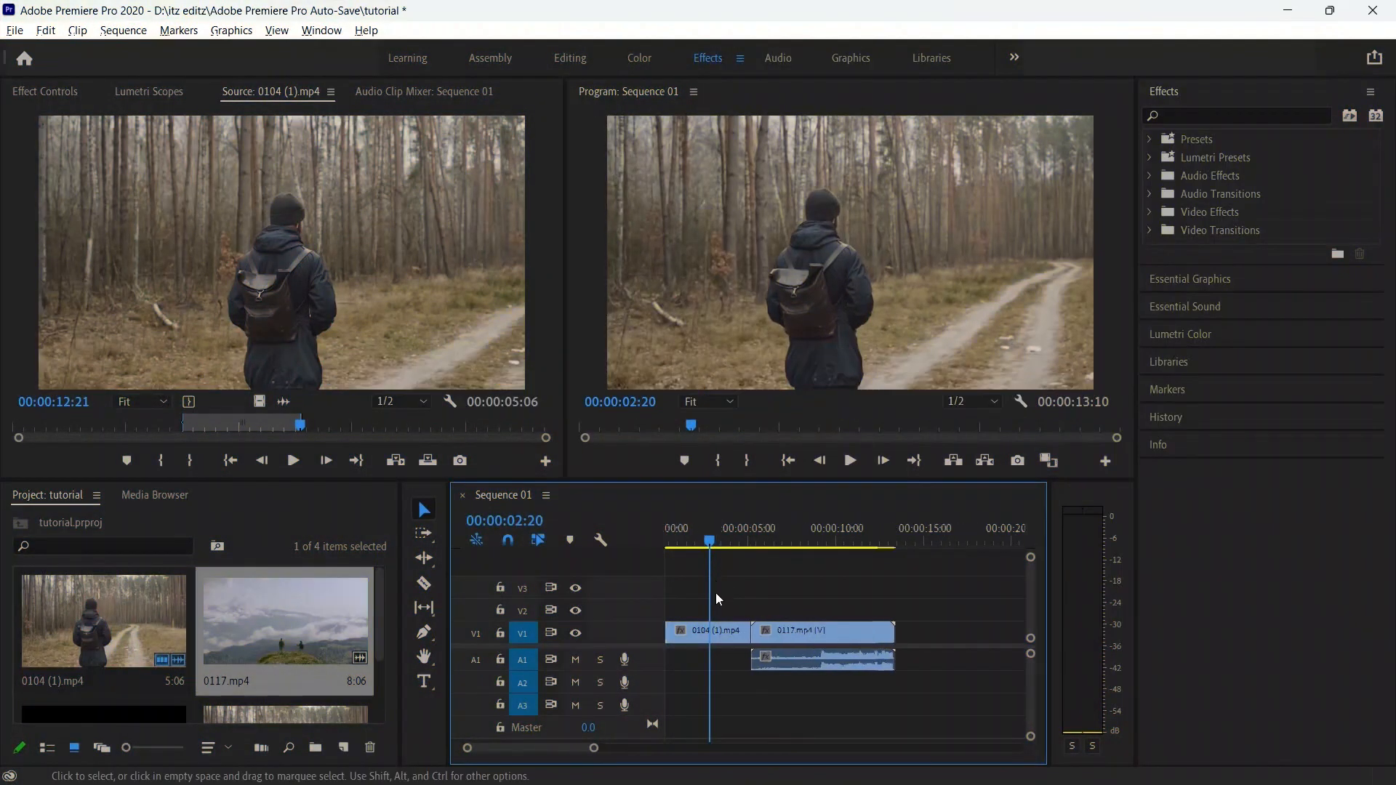
pyautogui.scroll(1, 713, 595)
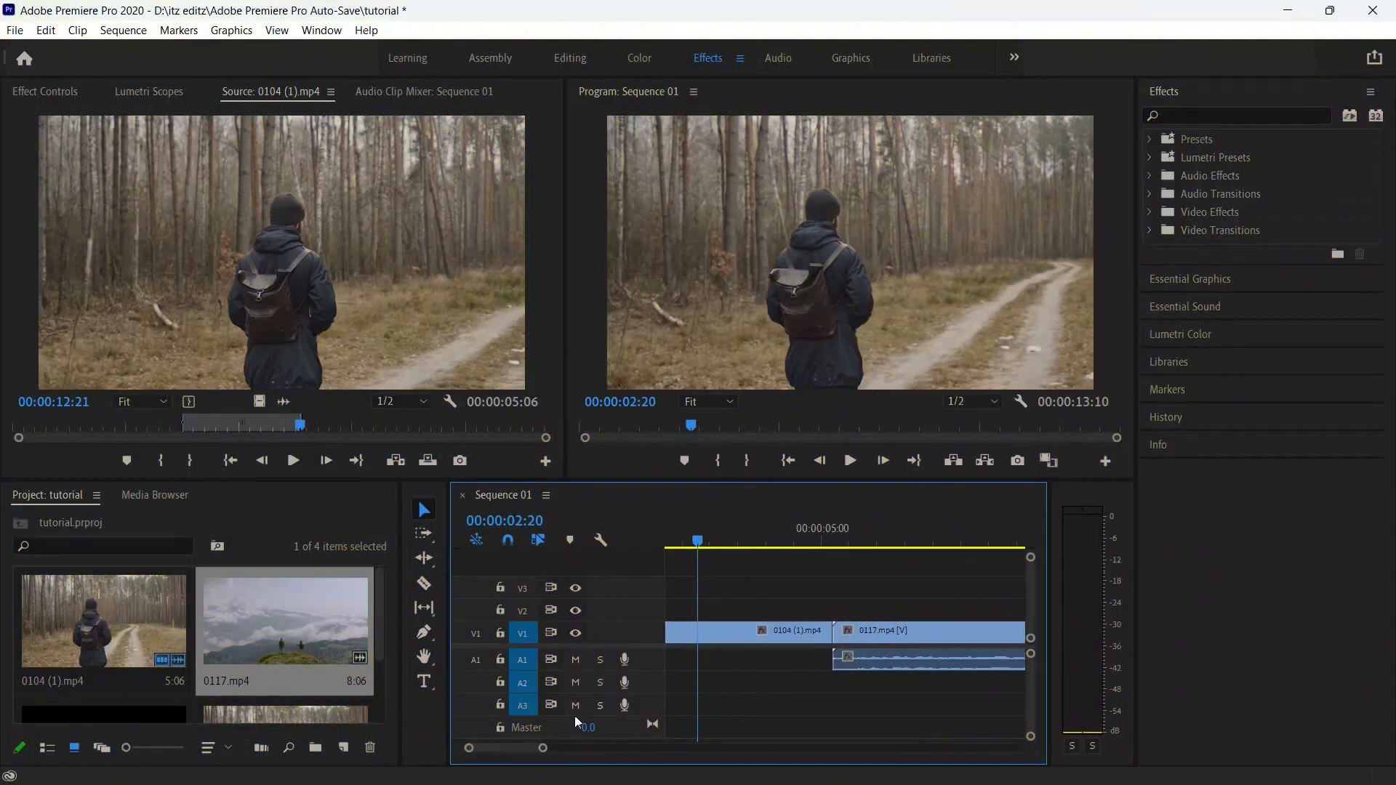
pyautogui.moveTo(523, 746); pyautogui.dragTo(520, 745)
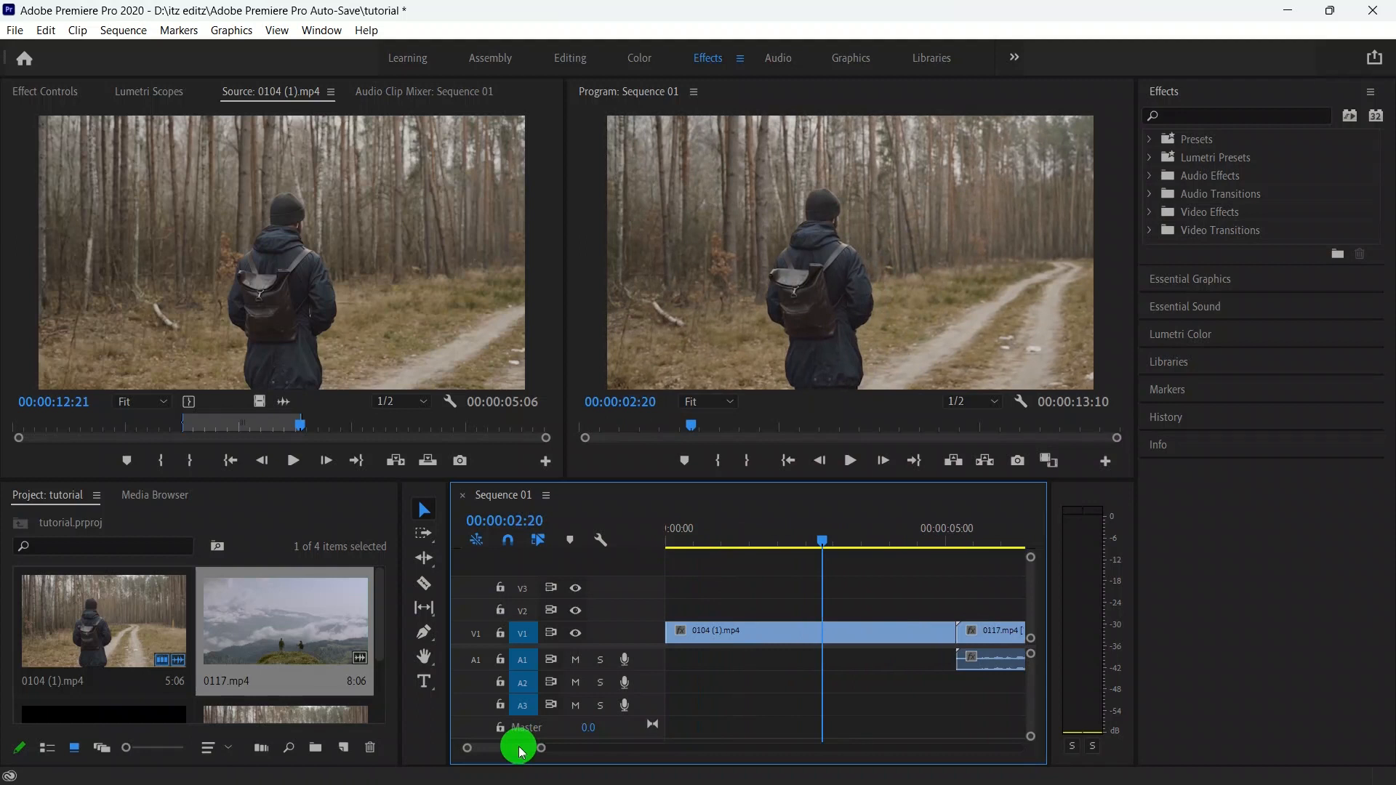
pyautogui.click(716, 631)
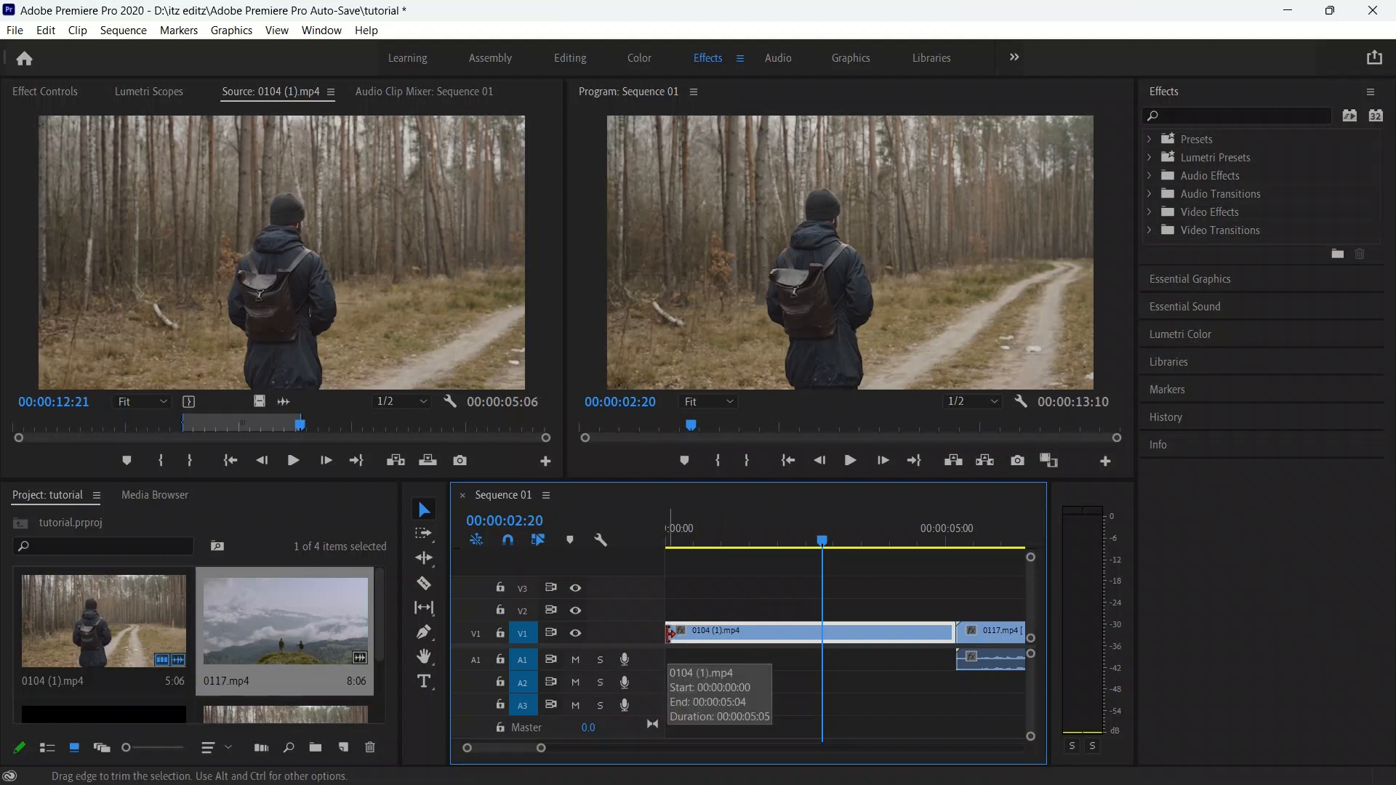
pyautogui.moveTo(670, 632); pyautogui.dragTo(722, 632)
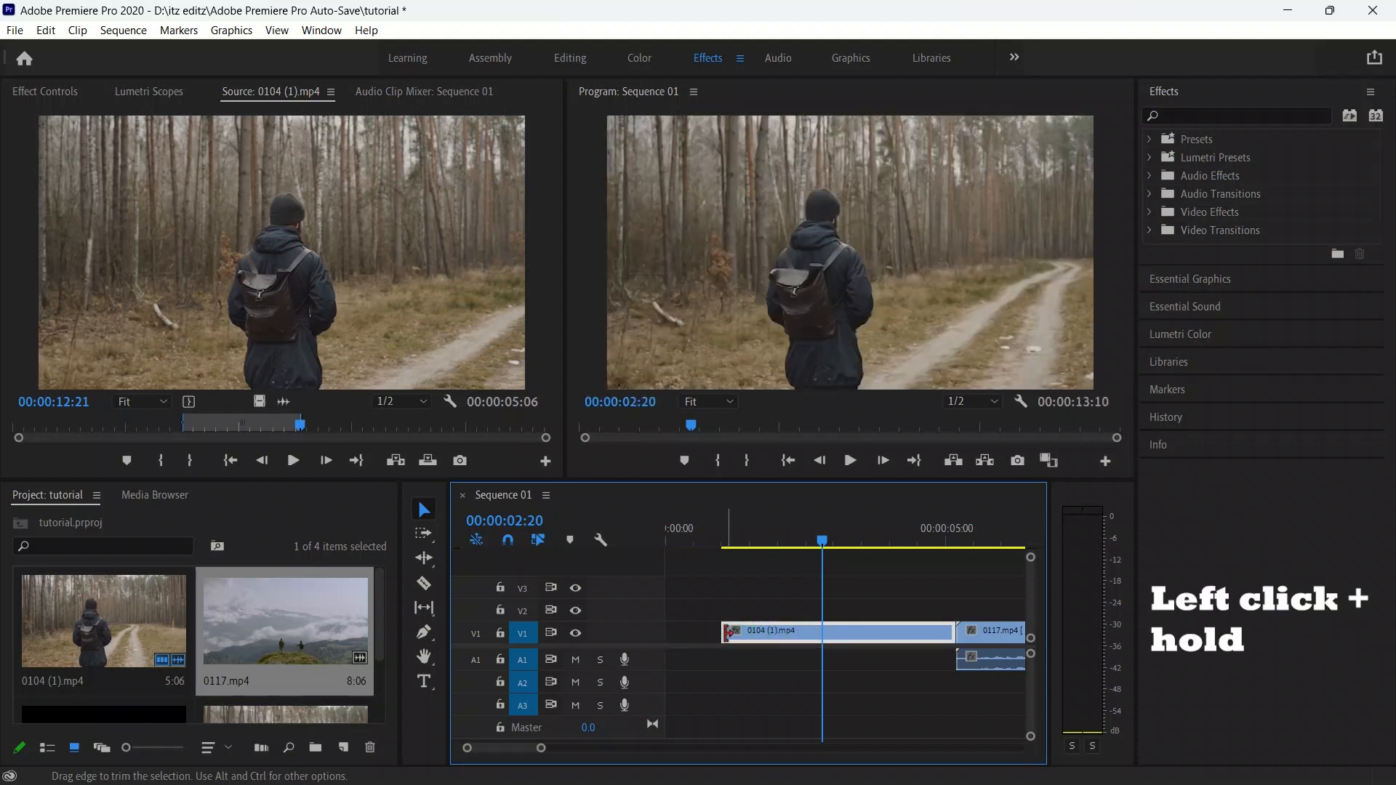
# - Trim the end of the 0117.mp4 clip back to 00:00:12:13 and bring both clips into view
pyautogui.scroll(-5, 527, 749)
pyautogui.moveTo(948, 632); pyautogui.dragTo(900, 637)
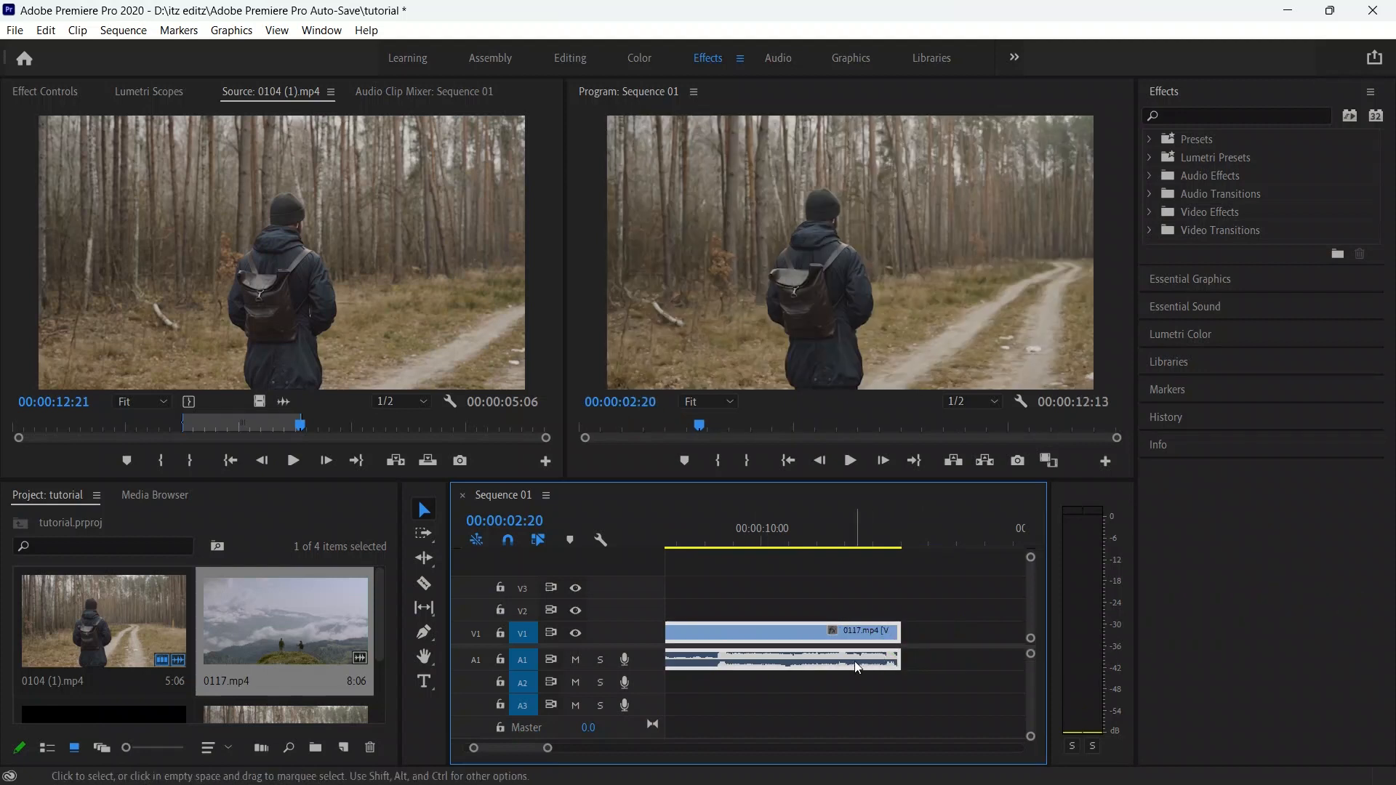
pyautogui.press('-')
pyautogui.press('-')
pyautogui.click(551, 743)
pyautogui.moveTo(551, 743); pyautogui.dragTo(538, 752)
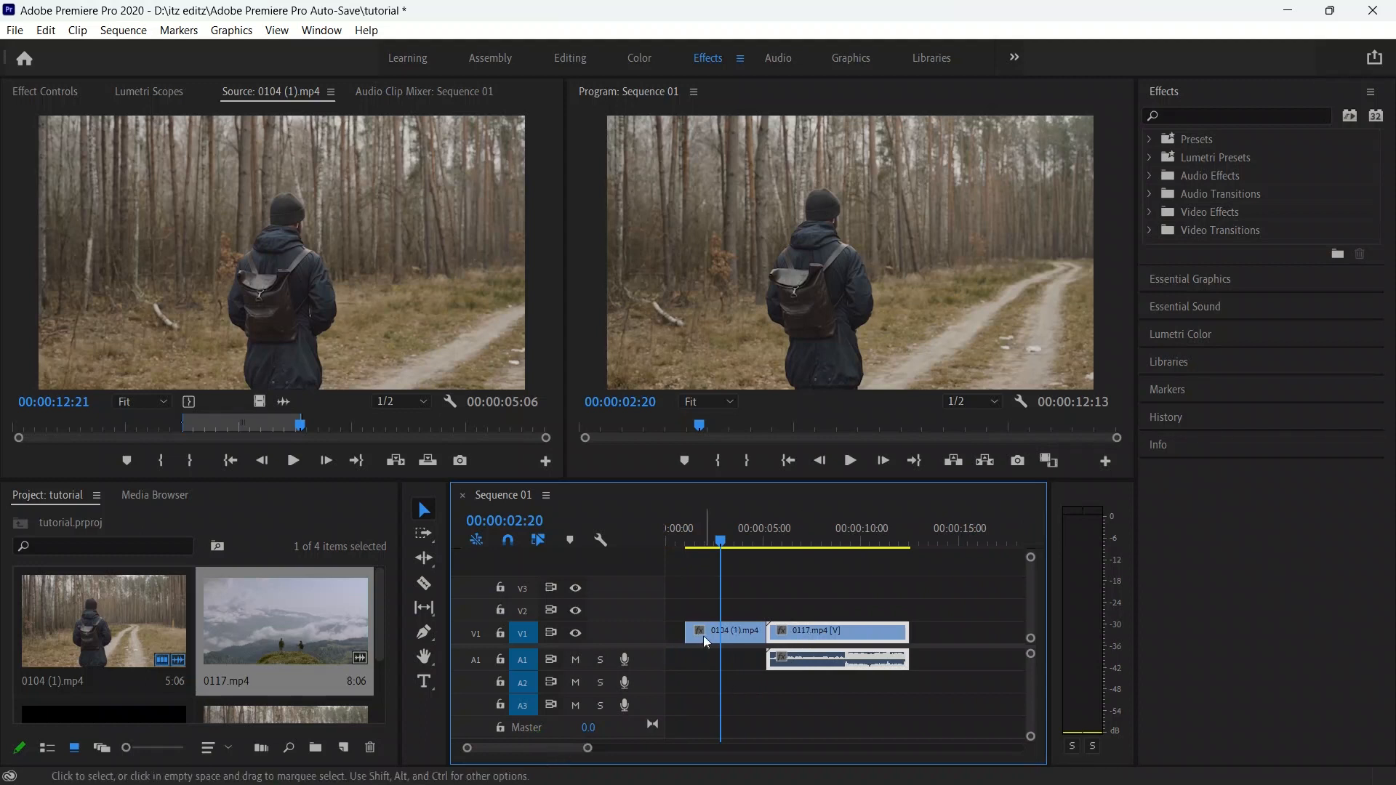
# - Delete the empty gap before 0104 (1).mp4 so both clips shift to the start of the sequence
pyautogui.click(675, 631)
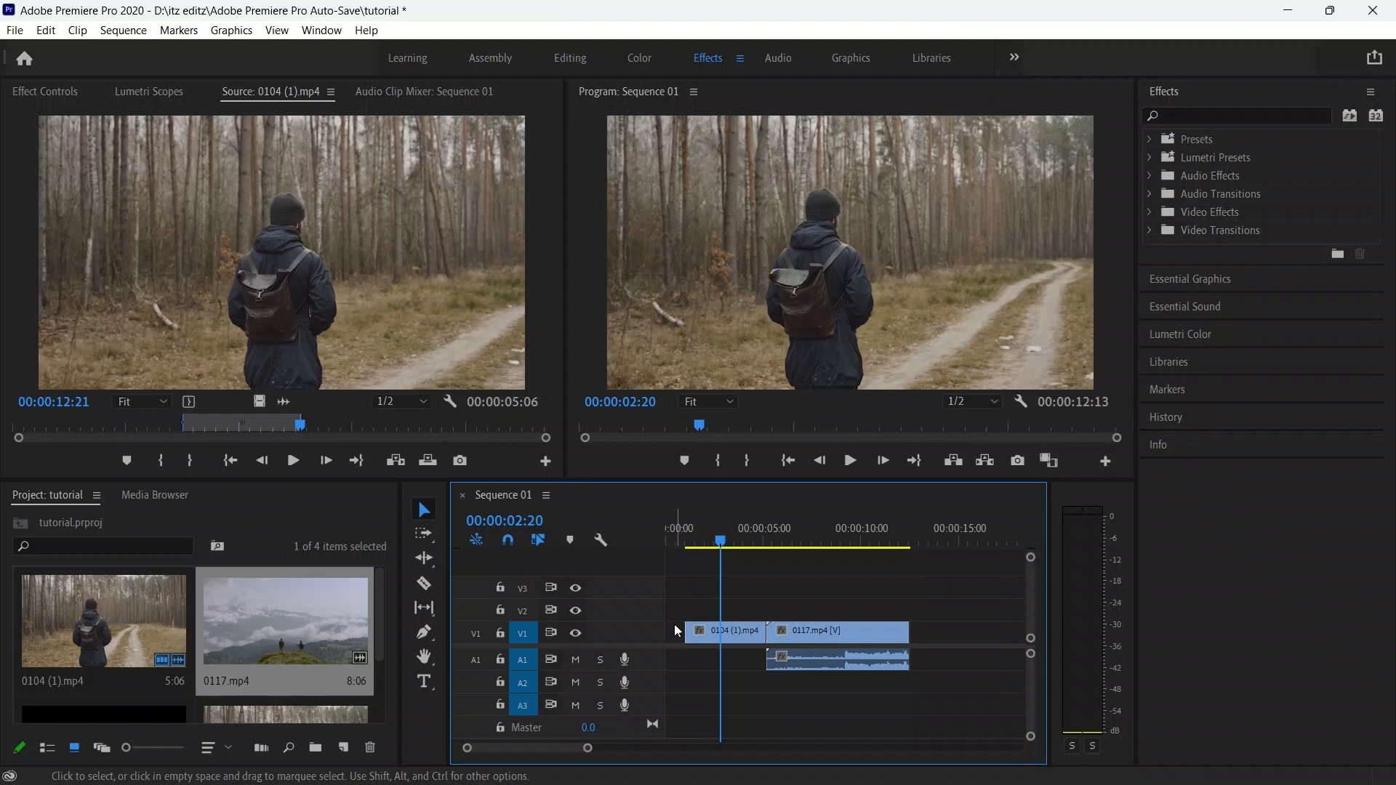
pyautogui.moveTo(718, 603); pyautogui.dragTo(670, 602)
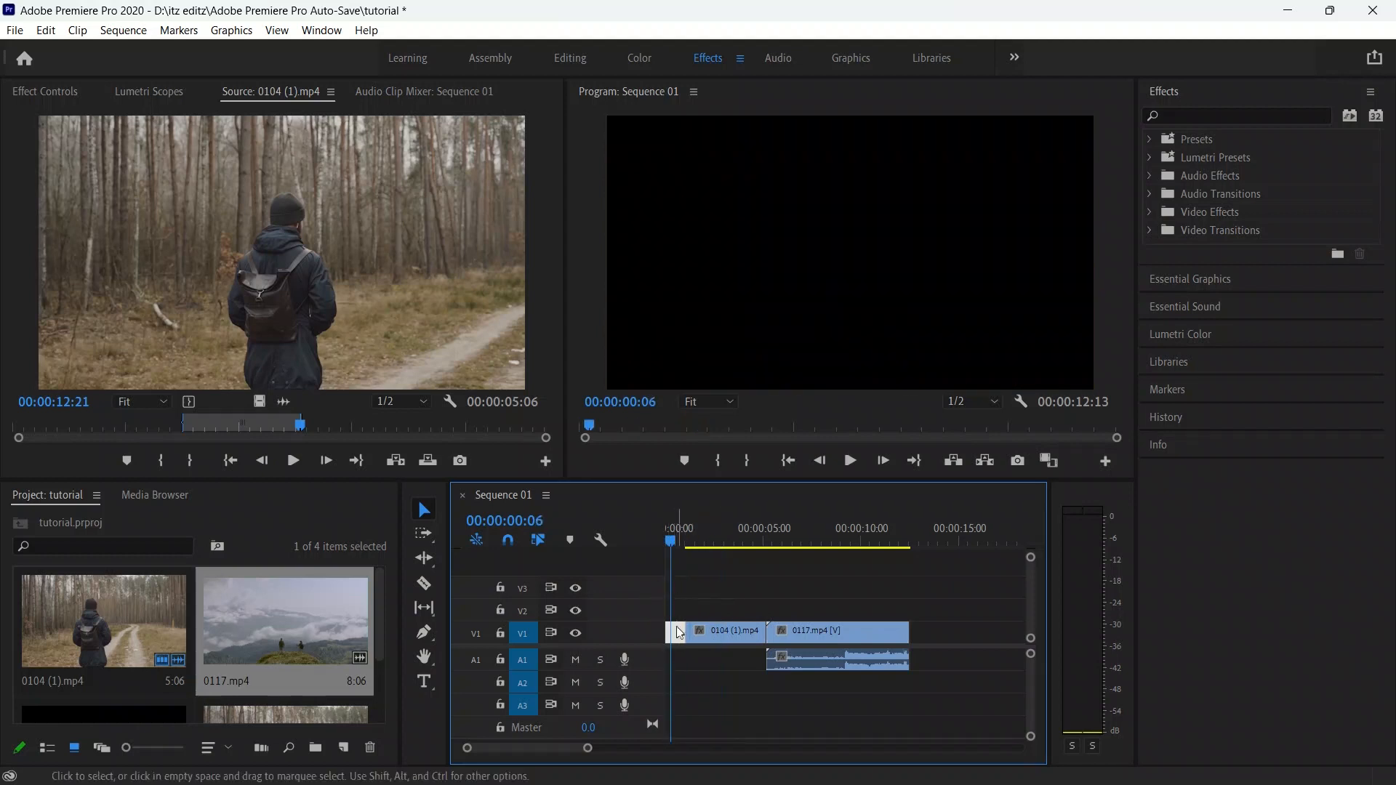
pyautogui.press('Delete')
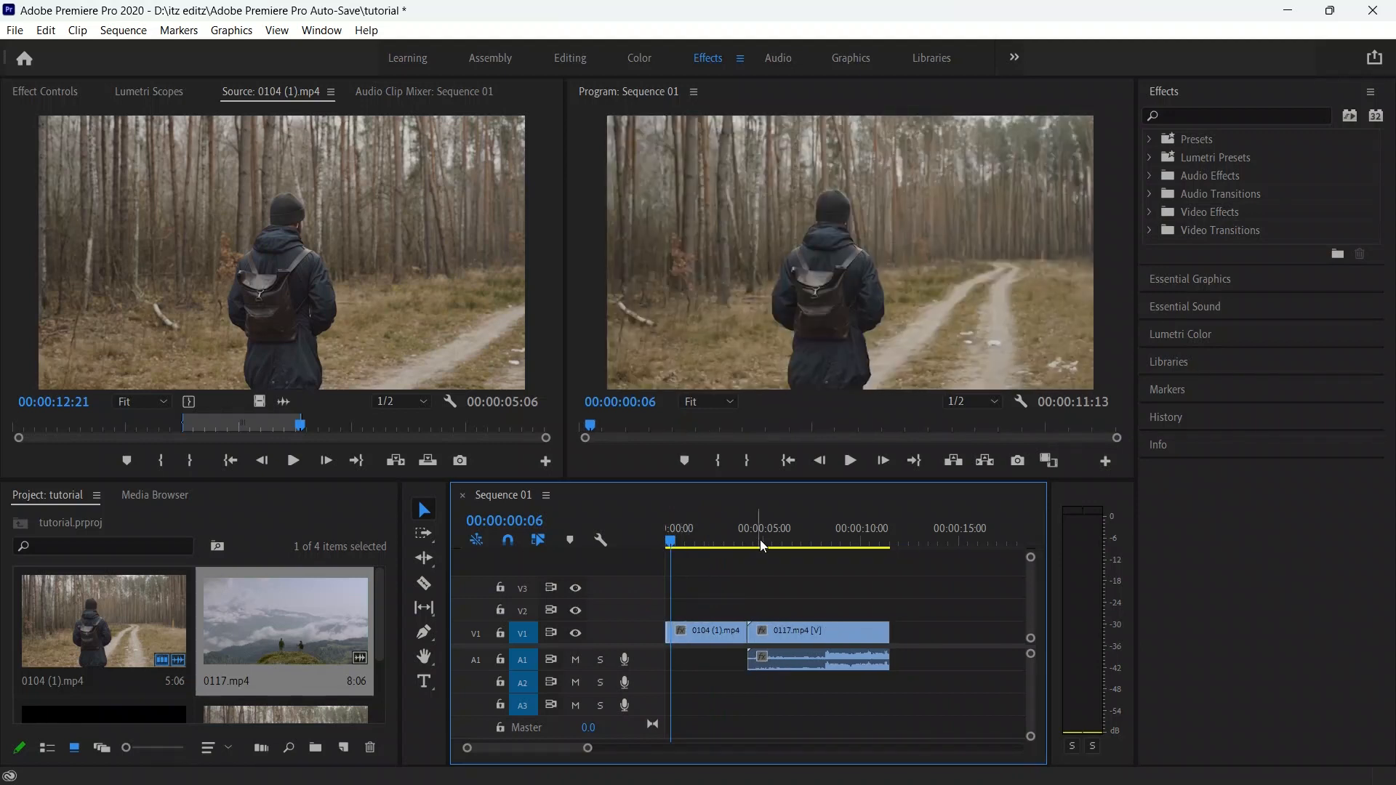
# - Adjust the start edge of 0104 (1).mp4 to 00:00:00:06 and extend the end of 0117.mp4 to 00:00:12:10
pyautogui.moveTo(668, 628)
pyautogui.mouseDown()
pyautogui.moveTo(616, 626)
pyautogui.moveTo(641, 624)
pyautogui.mouseUp()
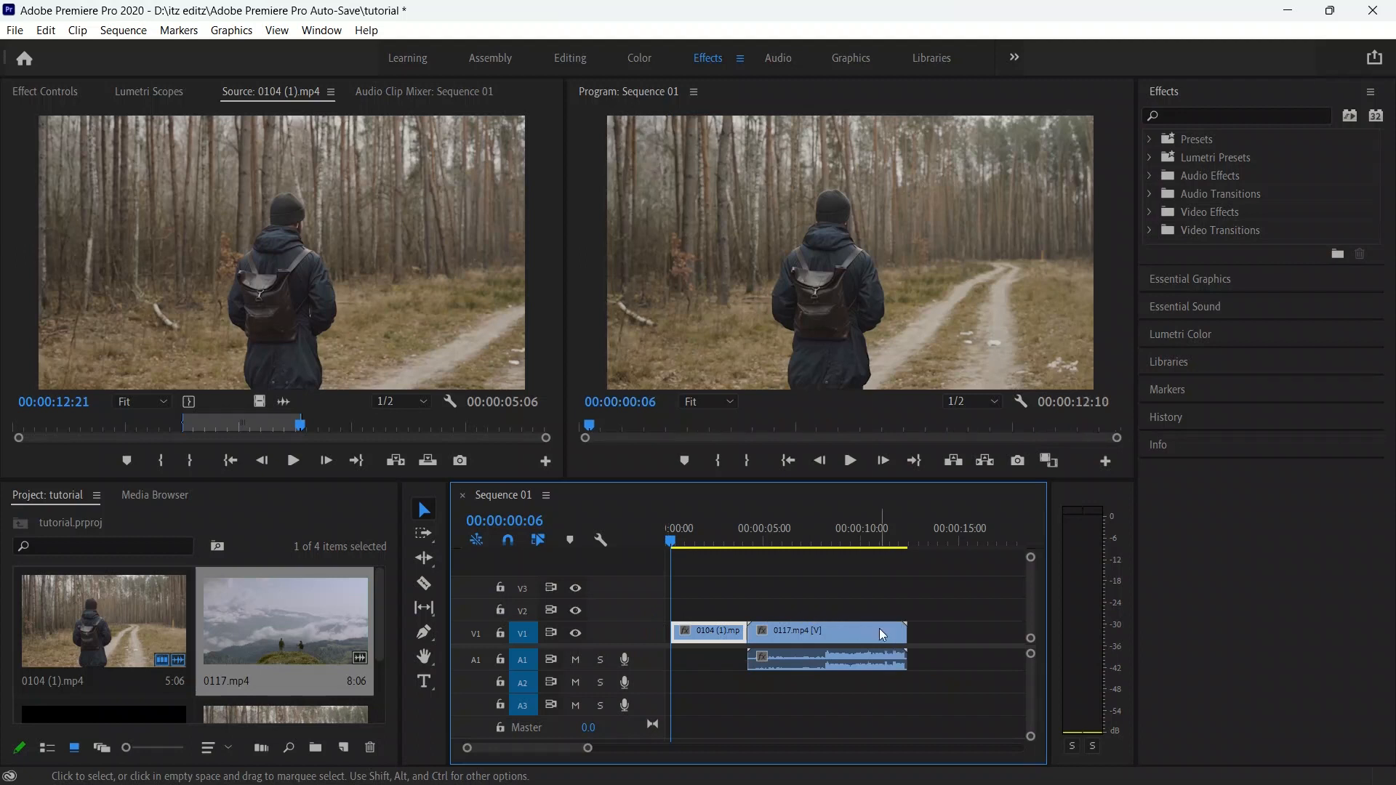
pyautogui.moveTo(906, 630); pyautogui.dragTo(947, 637)
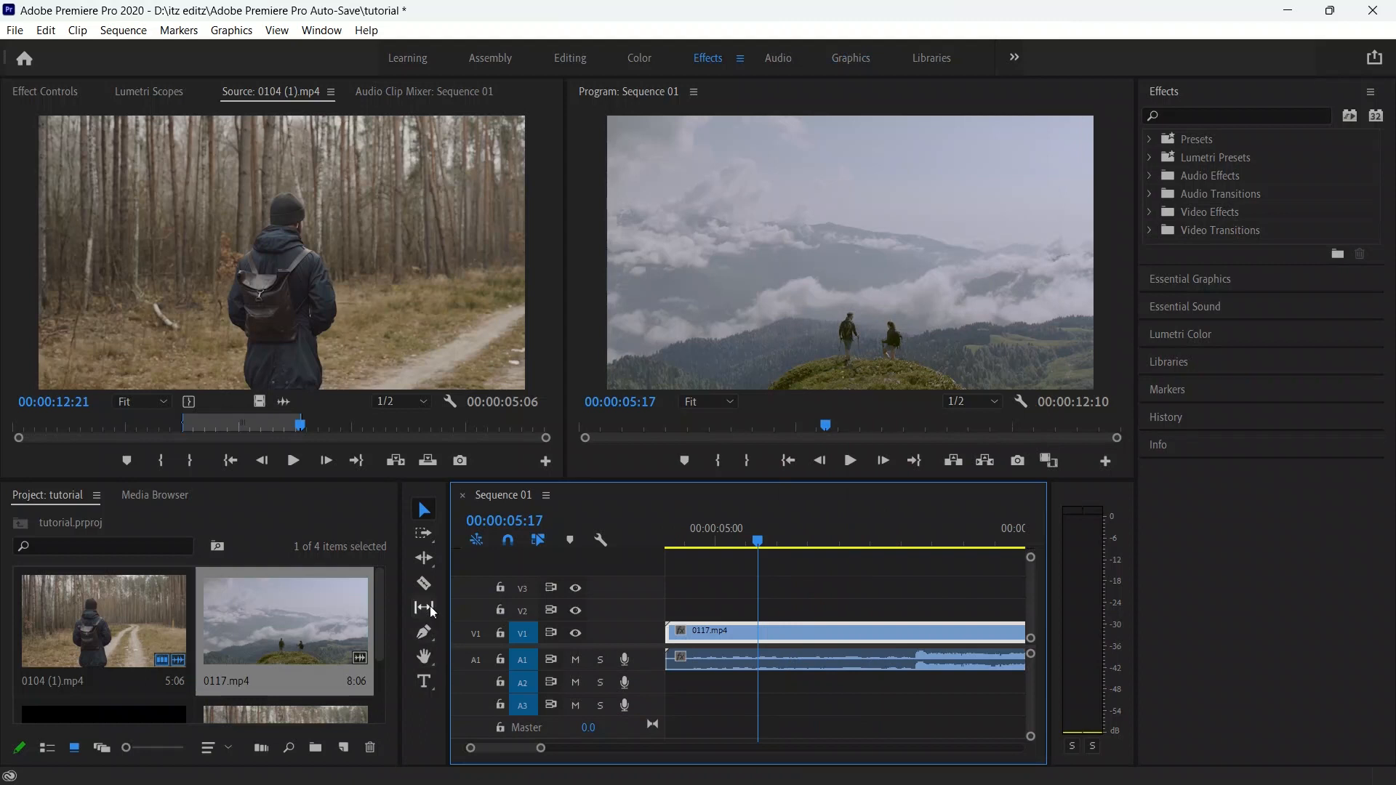
# - Split the 0117.mp4 video on V1 with the Razor tool to isolate a piece from 00:00:05:14 to 00:00:07:20
pyautogui.click(425, 584)
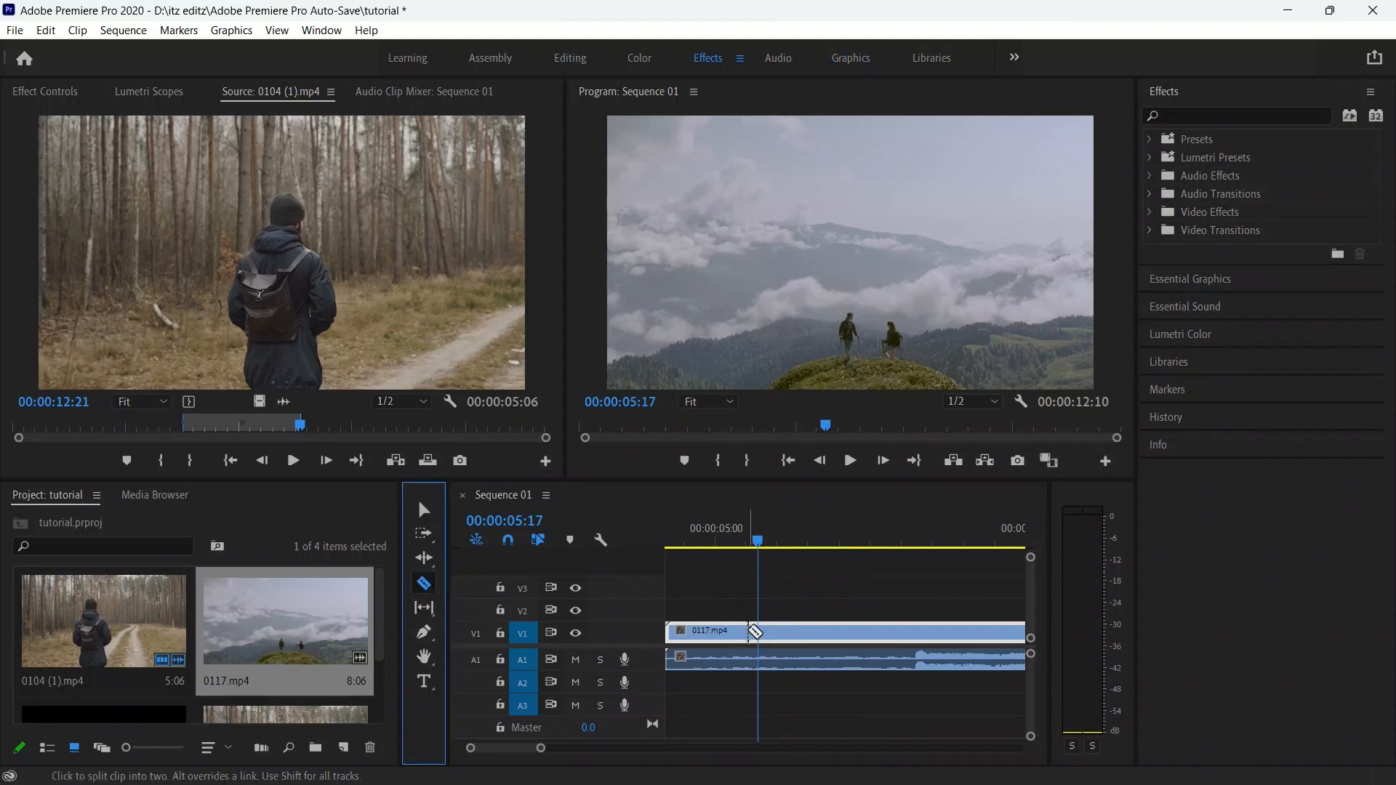
pyautogui.click(750, 632)
pyautogui.click(893, 630)
# - Try removing the middle 0117.mp4 piece via V2 and moving the last piece back to close the gap
pyautogui.click(424, 510)
pyautogui.click(801, 628)
pyautogui.moveTo(854, 631); pyautogui.dragTo(830, 612)
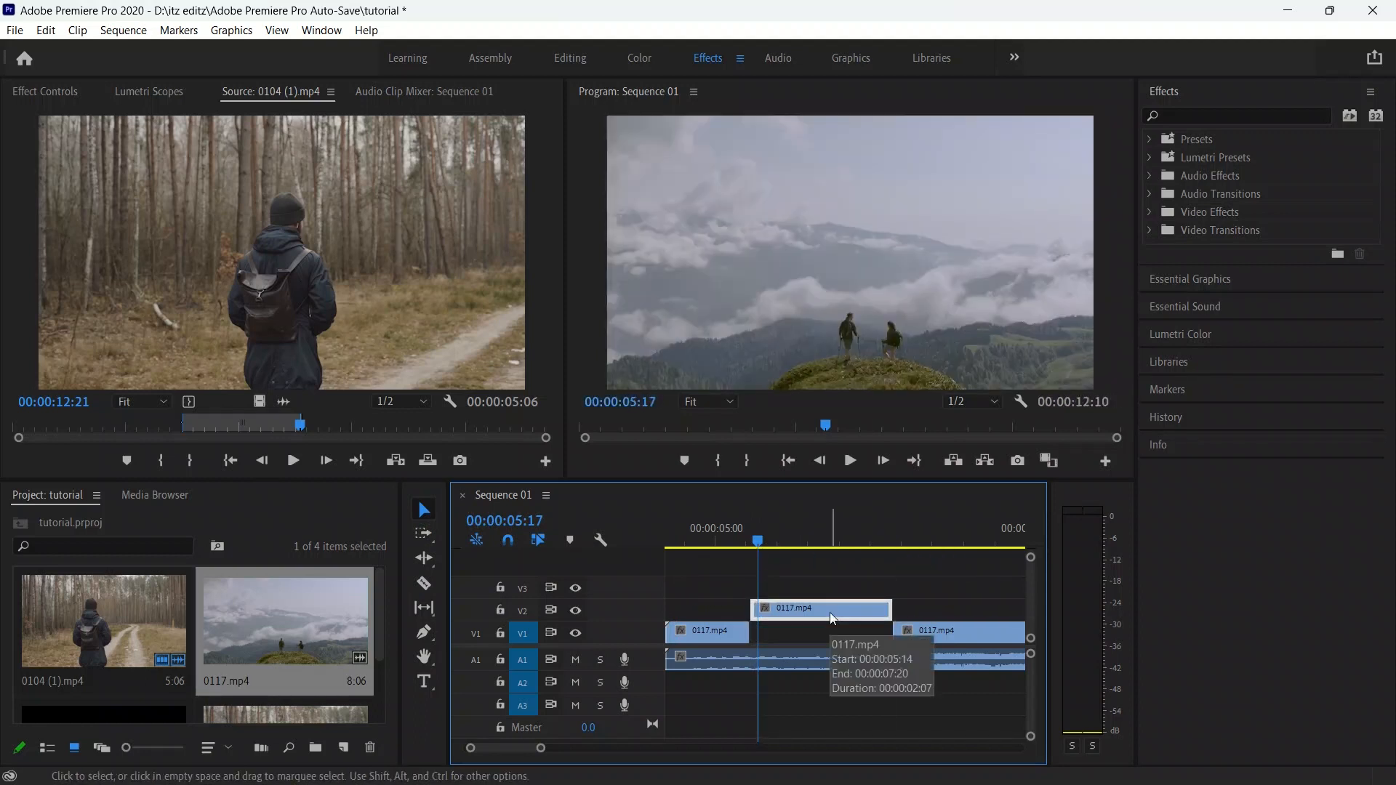
pyautogui.press('Delete')
pyautogui.click(913, 625)
pyautogui.moveTo(913, 625); pyautogui.dragTo(776, 634)
# - Ripple delete the middle piece of 0117.mp4 on V1
pyautogui.click(824, 637)
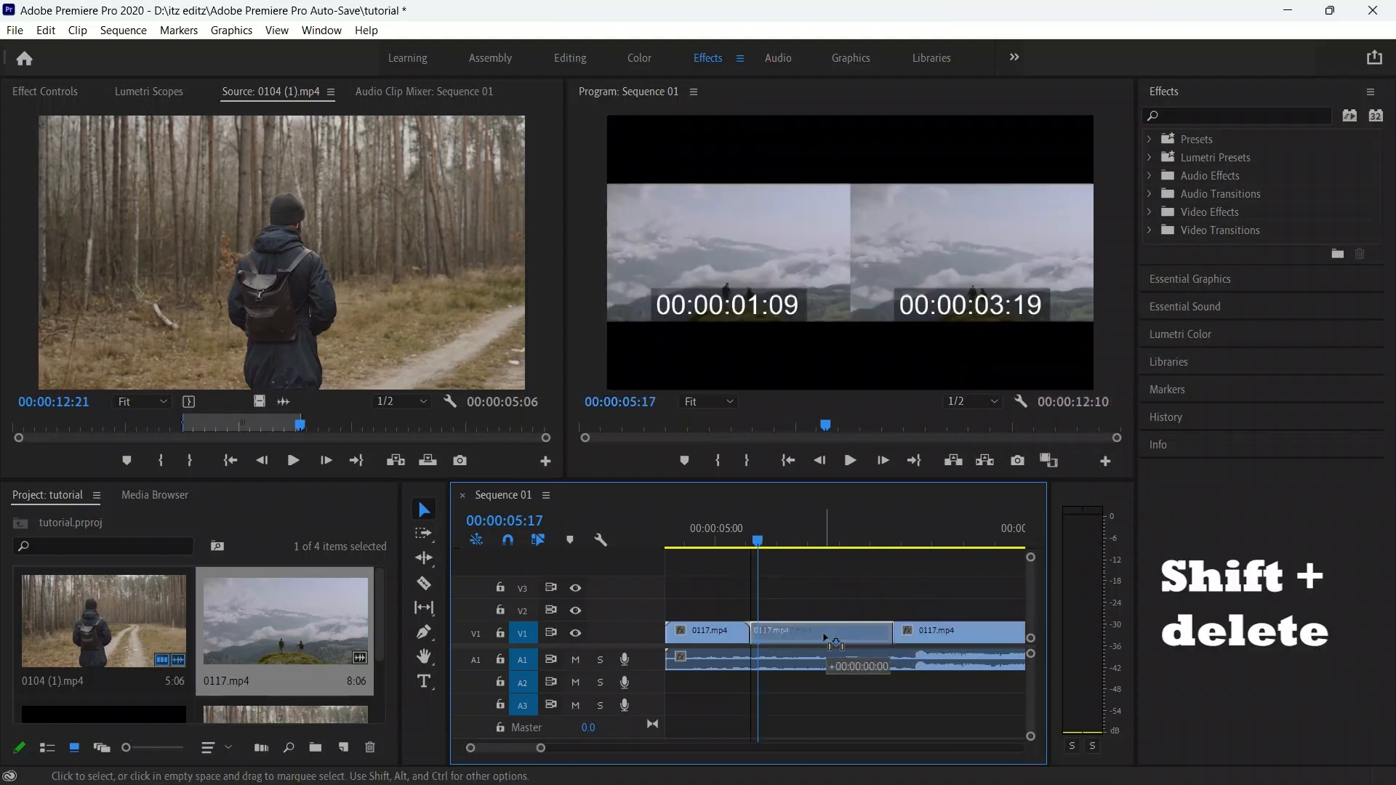
pyautogui.moveTo(834, 642); pyautogui.dragTo(826, 638)
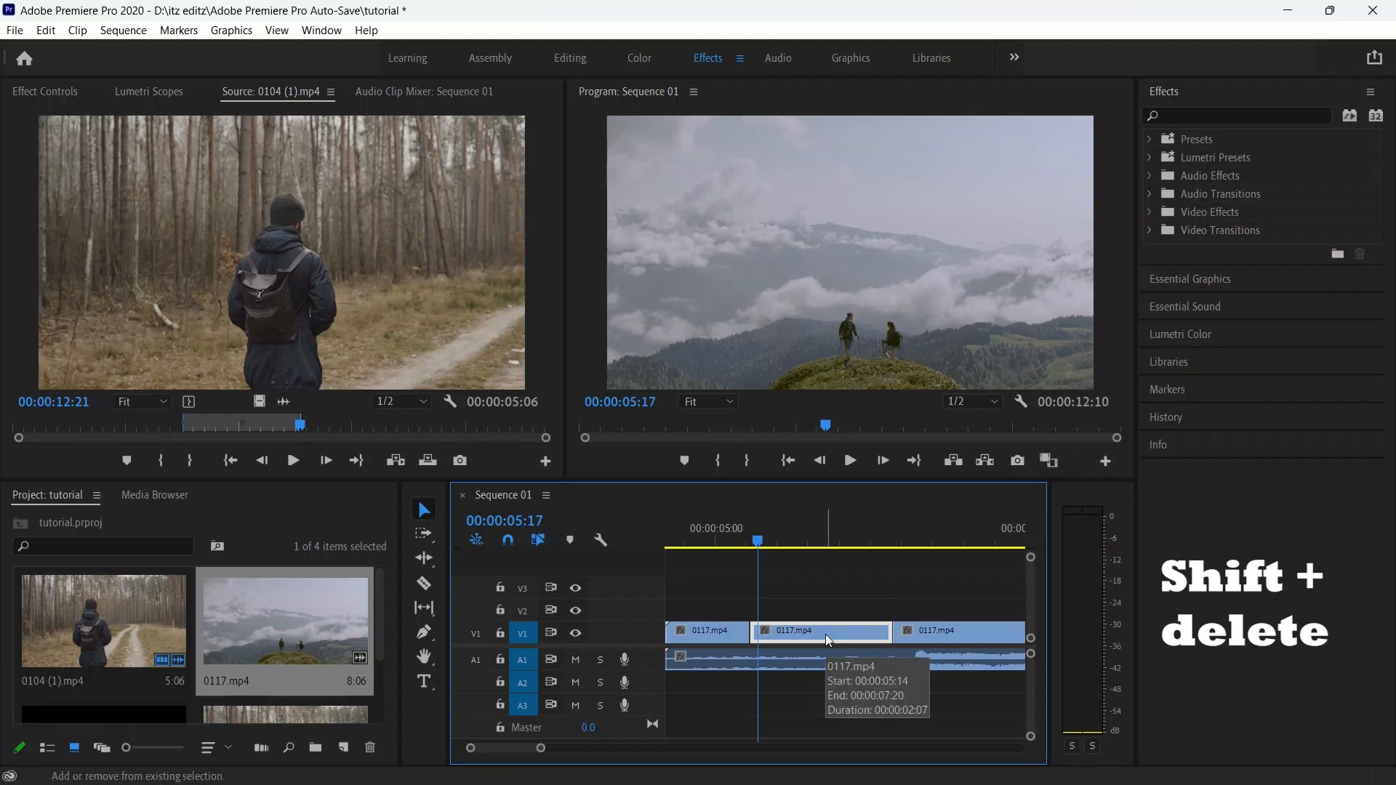
pyautogui.hotkey('shift', 'Delete')
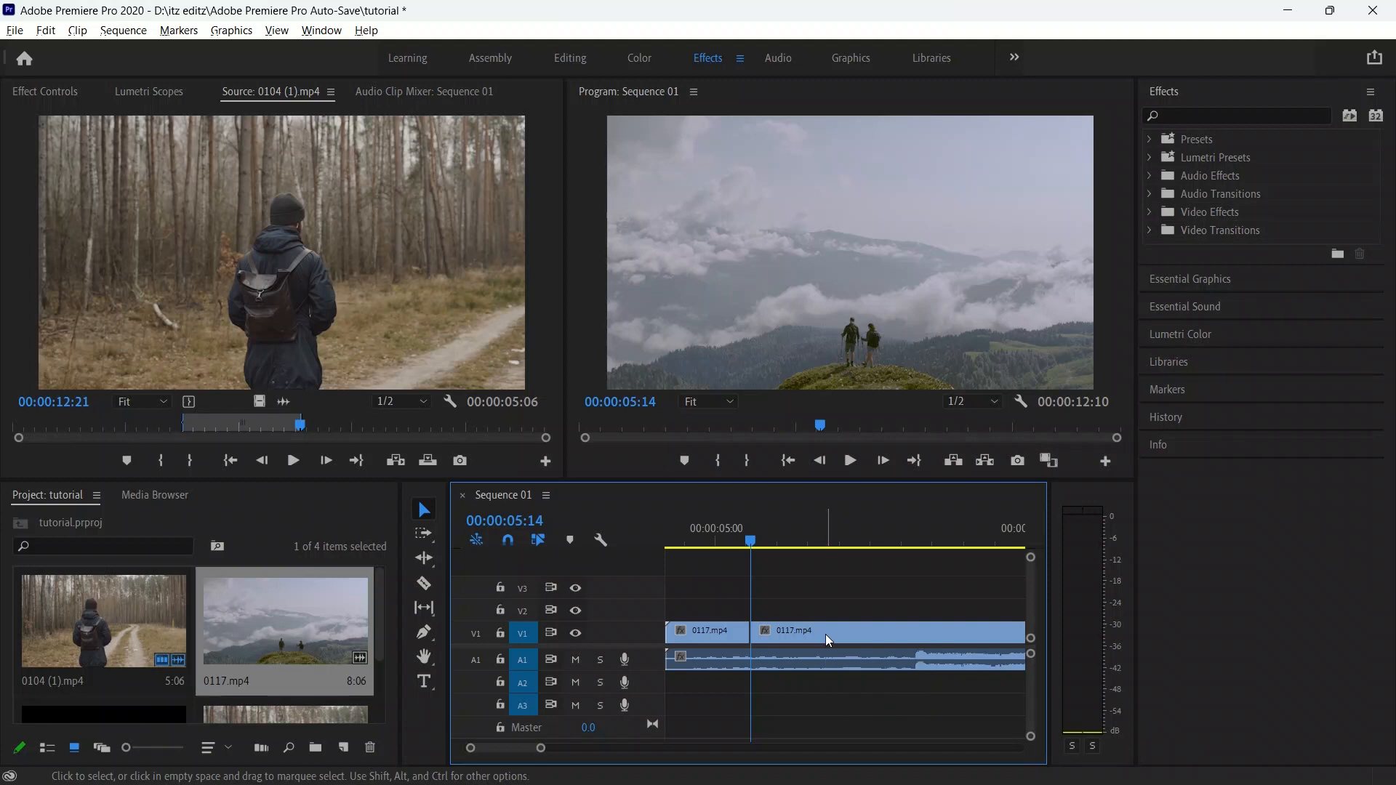
# - Try ripple trimming the next and previous edits to the playhead in the sequence, and undo the trim
pyautogui.scroll(-3, 826, 634)
pyautogui.scroll(-1, 824, 633)
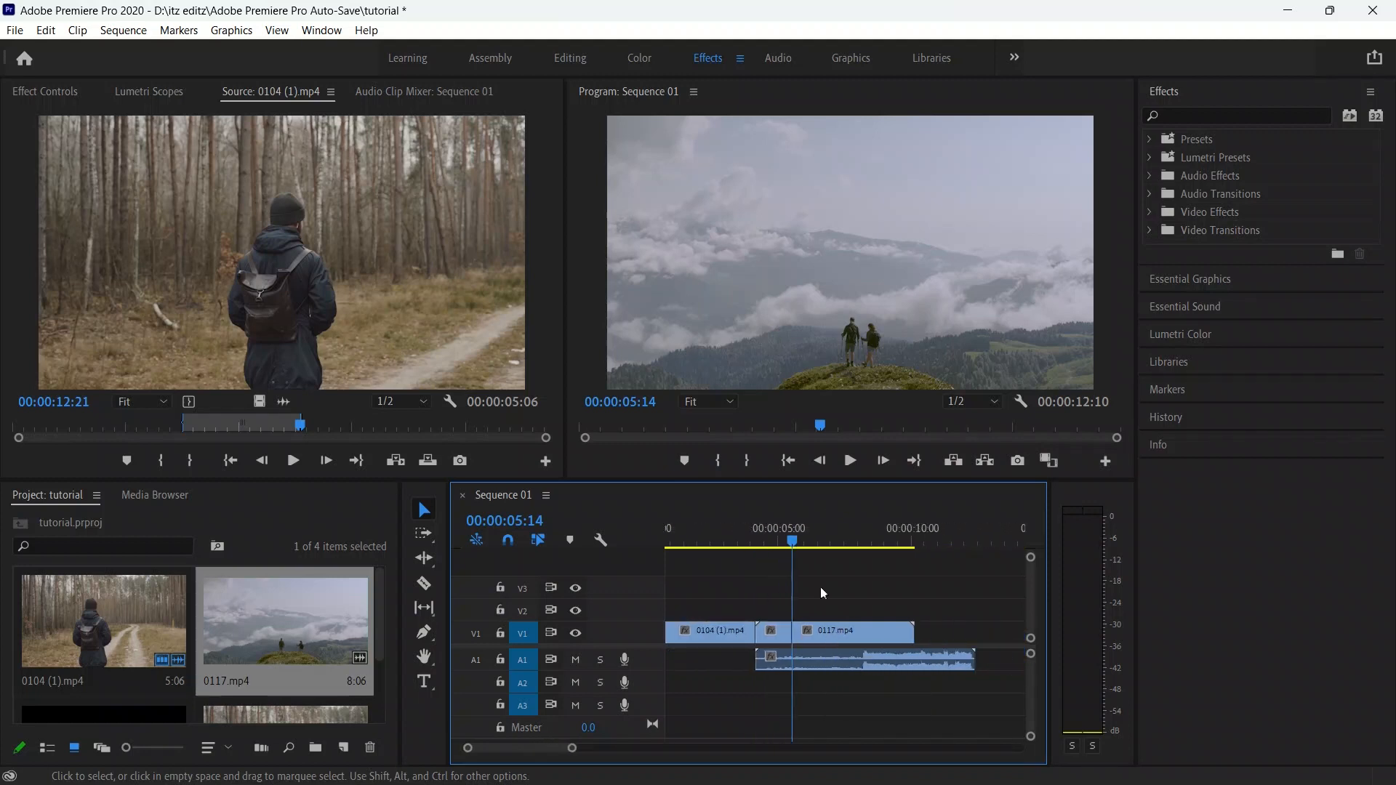
pyautogui.click(794, 562)
pyautogui.moveTo(795, 562); pyautogui.dragTo(689, 613)
pyautogui.press('w')
pyautogui.press('q')
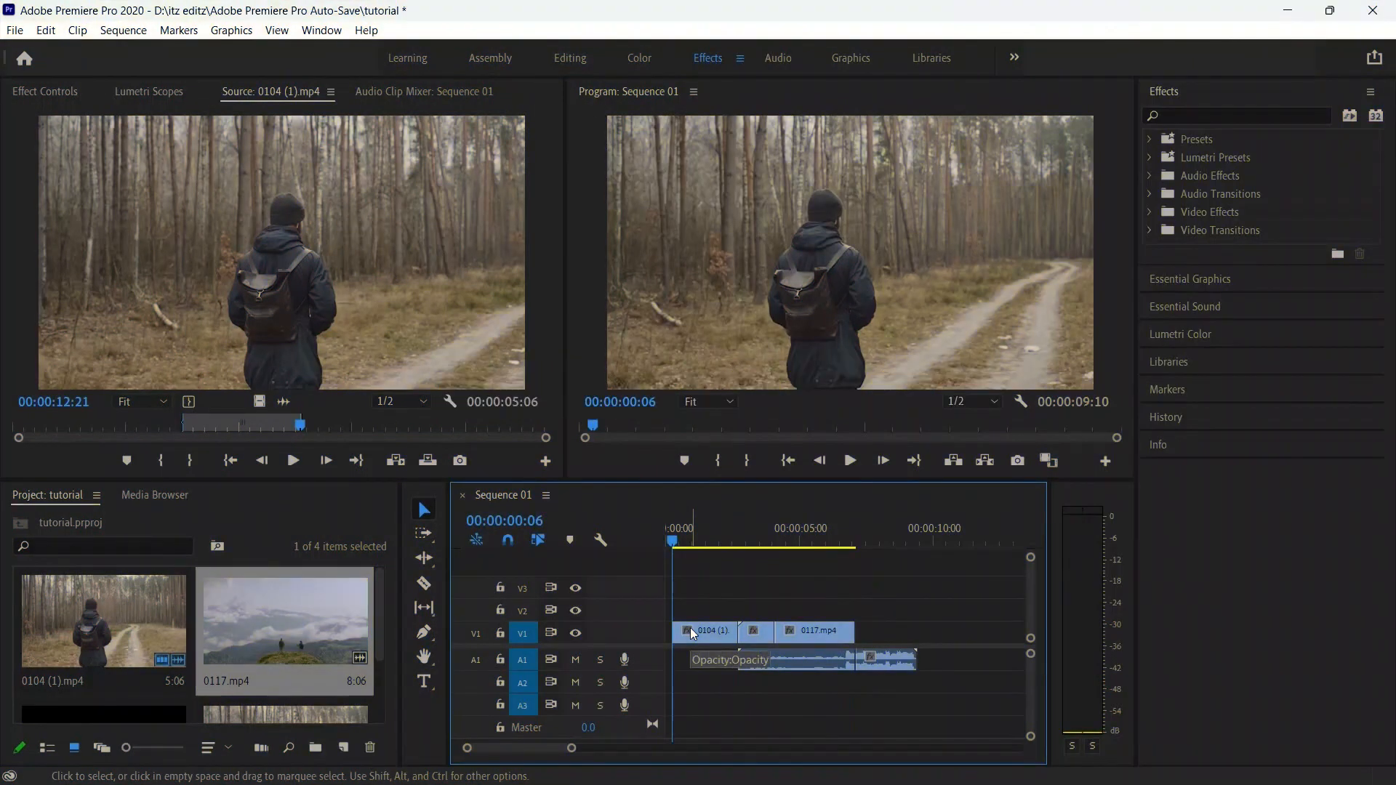
pyautogui.hotkey('ctrl', 'z')
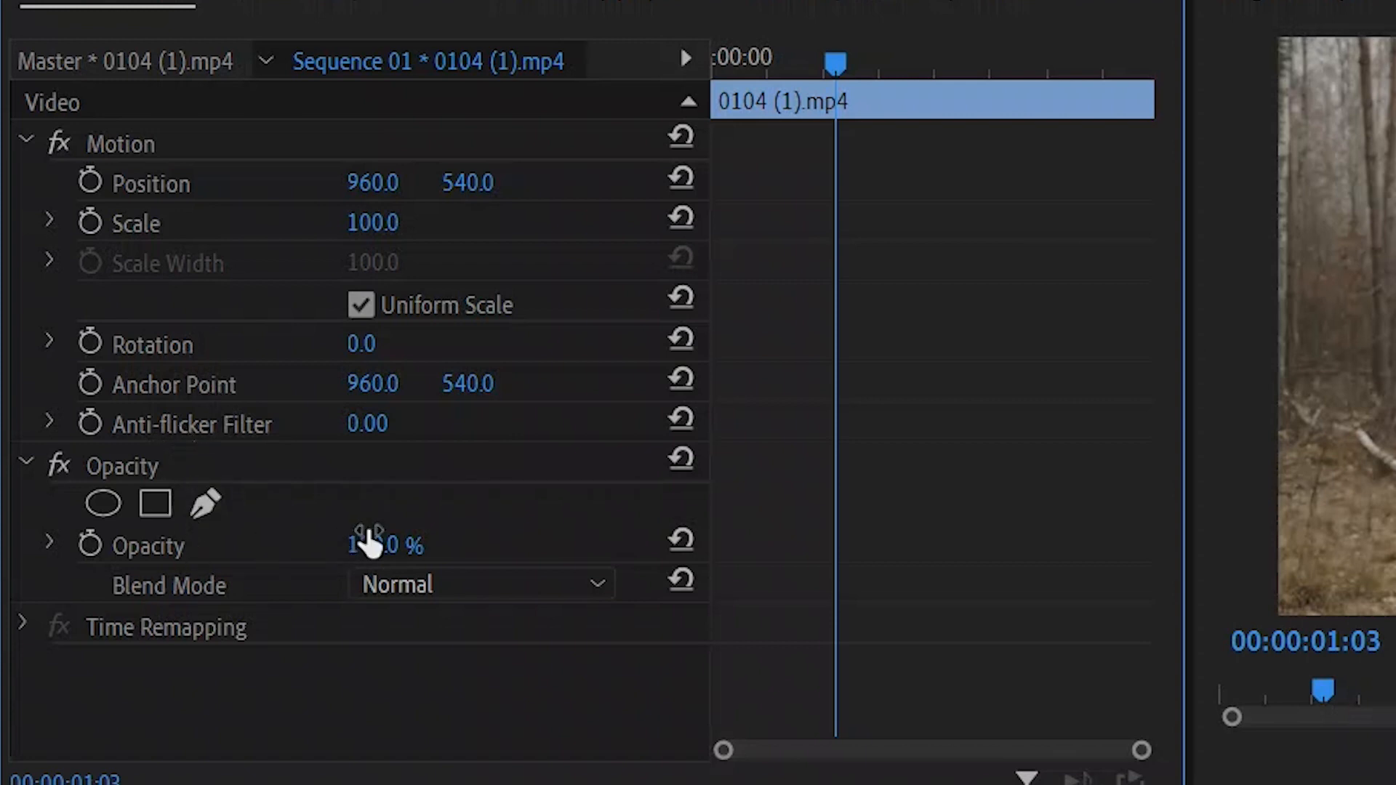
# - Enable Scale animation on 0104 (1).mp4 and add a keyframe at 00:00:00:18
pyautogui.moveTo(392, 545)
pyautogui.mouseDown()
pyautogui.moveTo(312, 546)
pyautogui.moveTo(398, 545)
pyautogui.mouseUp()
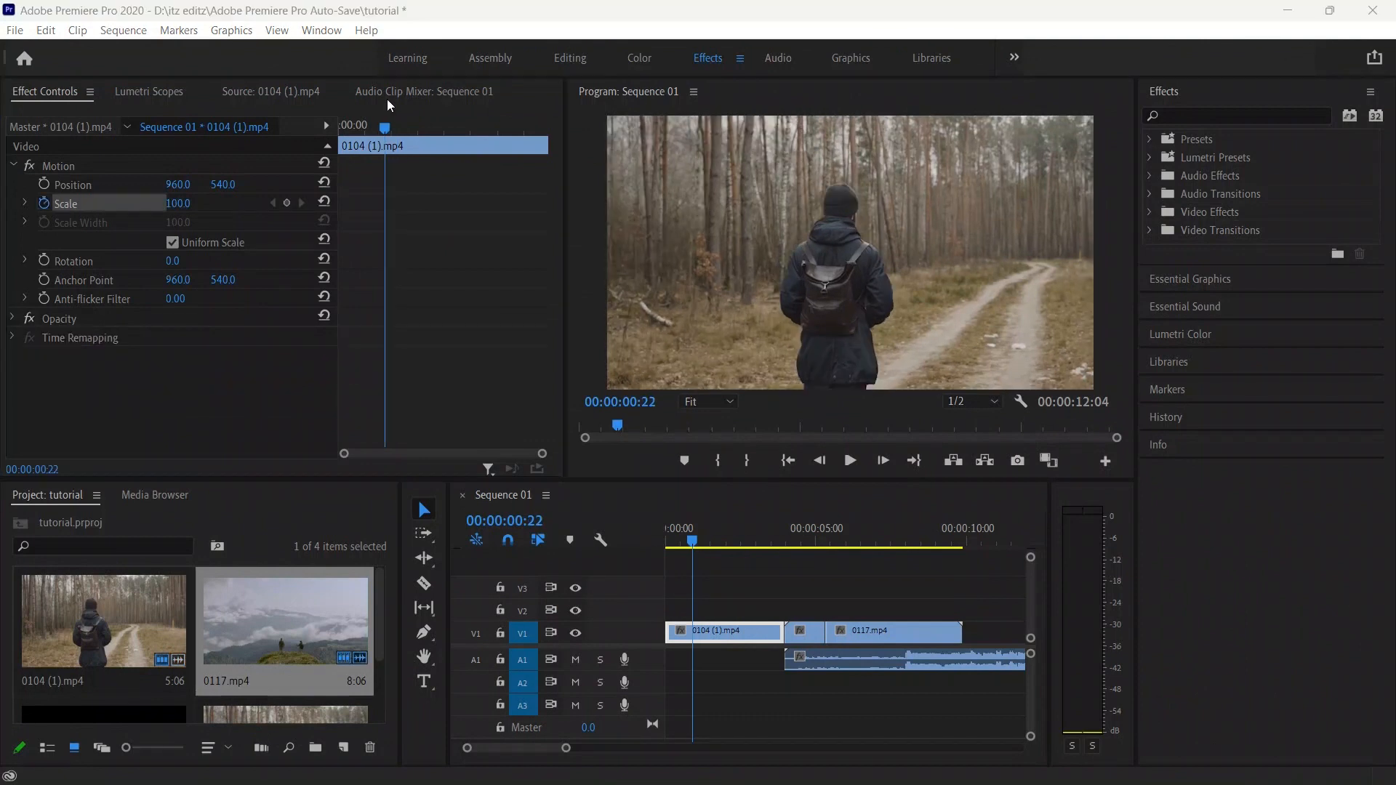
pyautogui.click(383, 128)
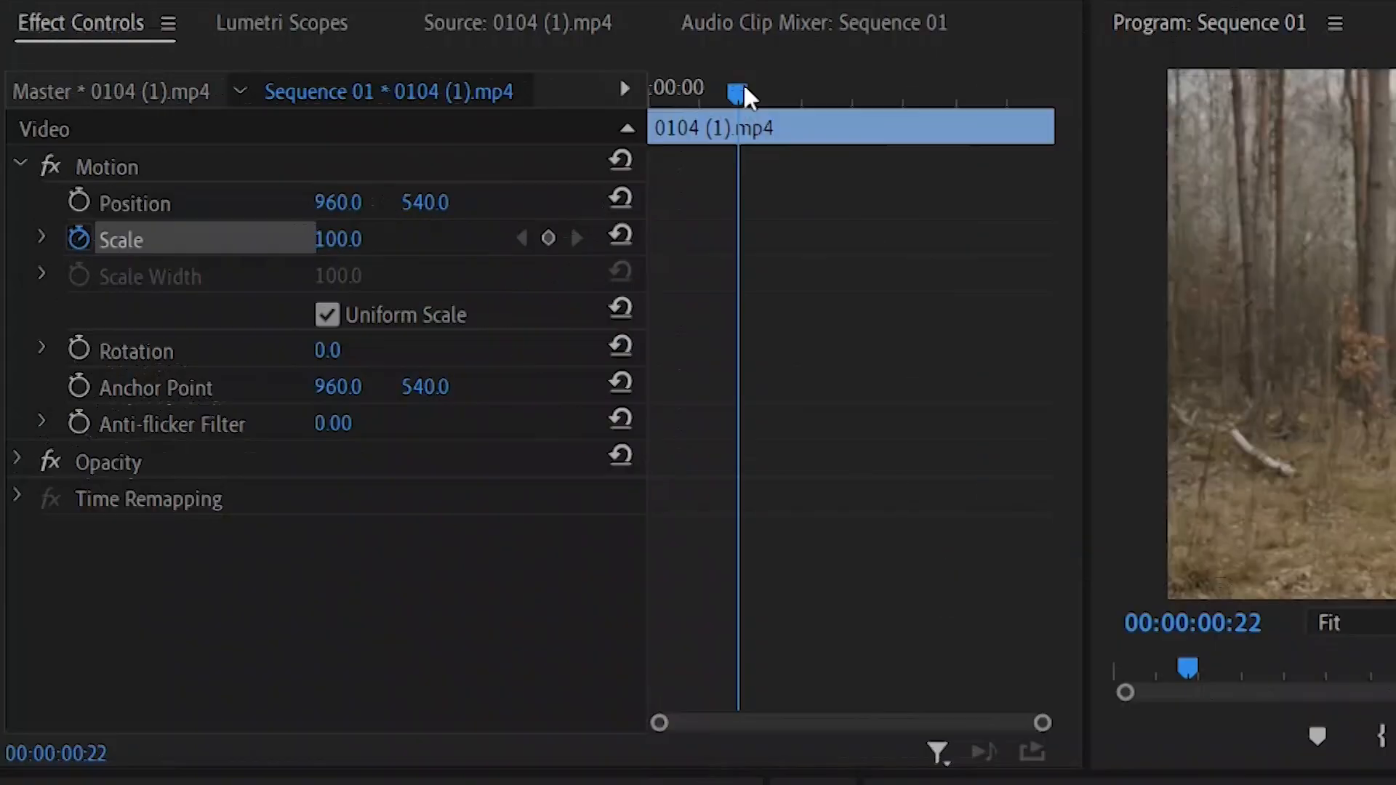
pyautogui.click(385, 125)
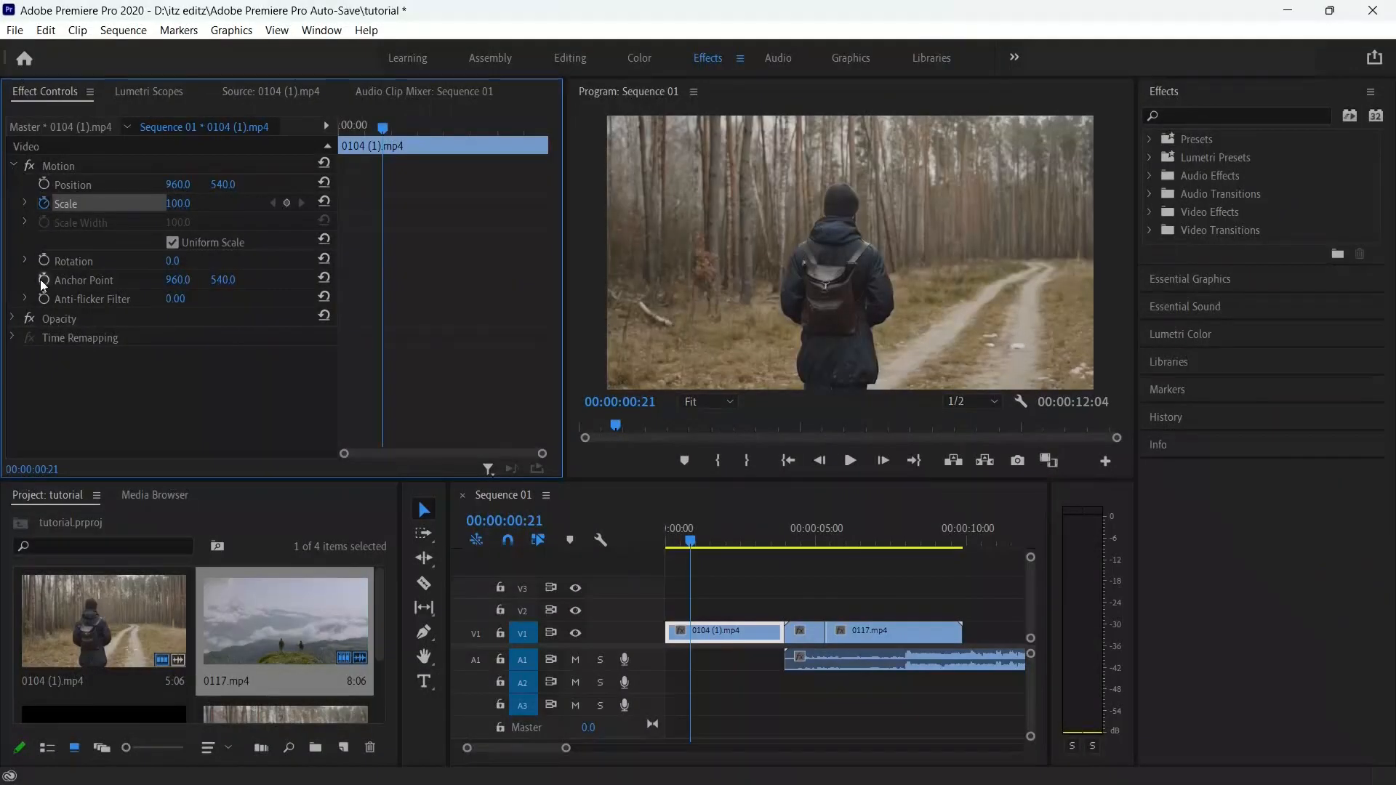
pyautogui.moveTo(385, 129); pyautogui.dragTo(376, 127)
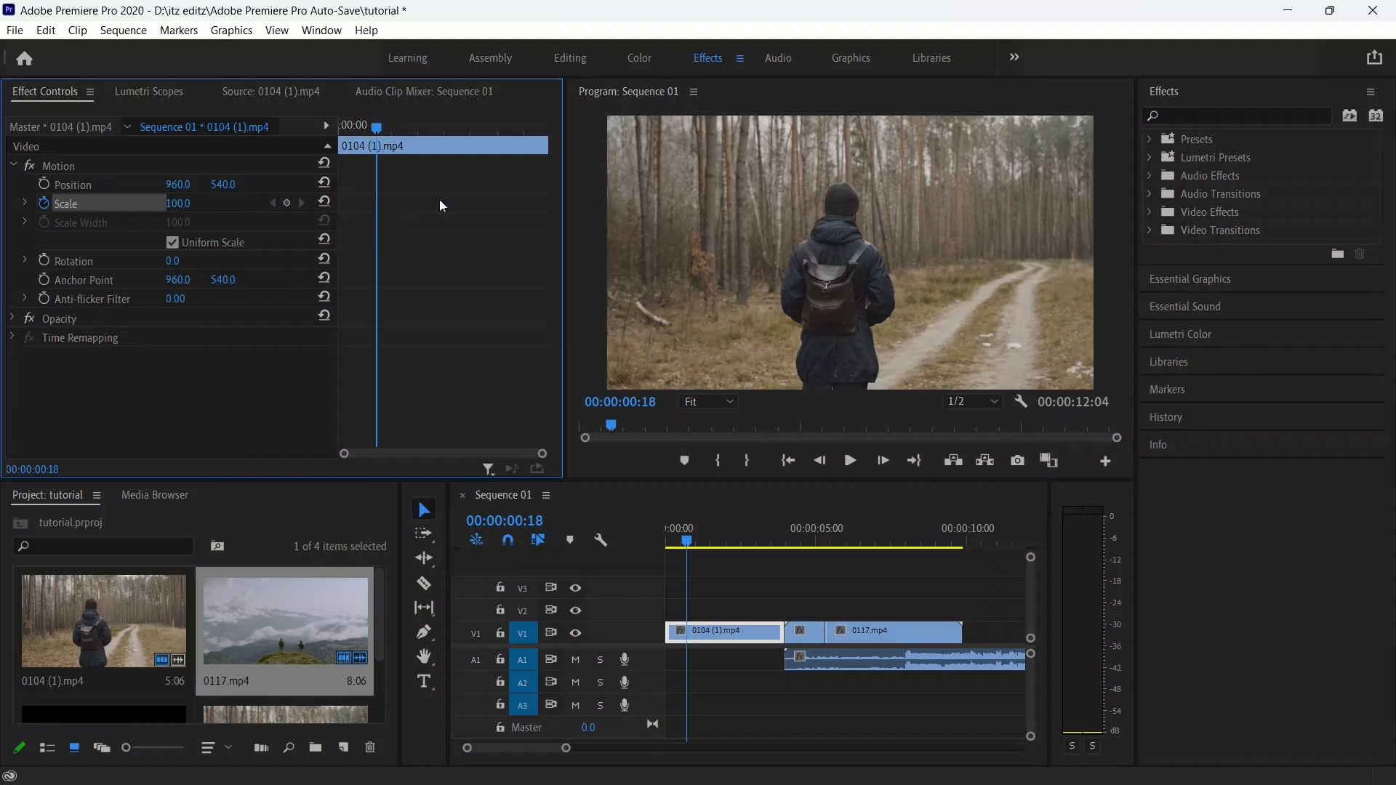
pyautogui.click(44, 205)
pyautogui.click(287, 206)
# - Add three more Scale keyframes to 0104 (1).mp4 at 00:00:01:10, 00:00:02:05 and 00:00:02:21
pyautogui.moveTo(381, 130); pyautogui.dragTo(411, 128)
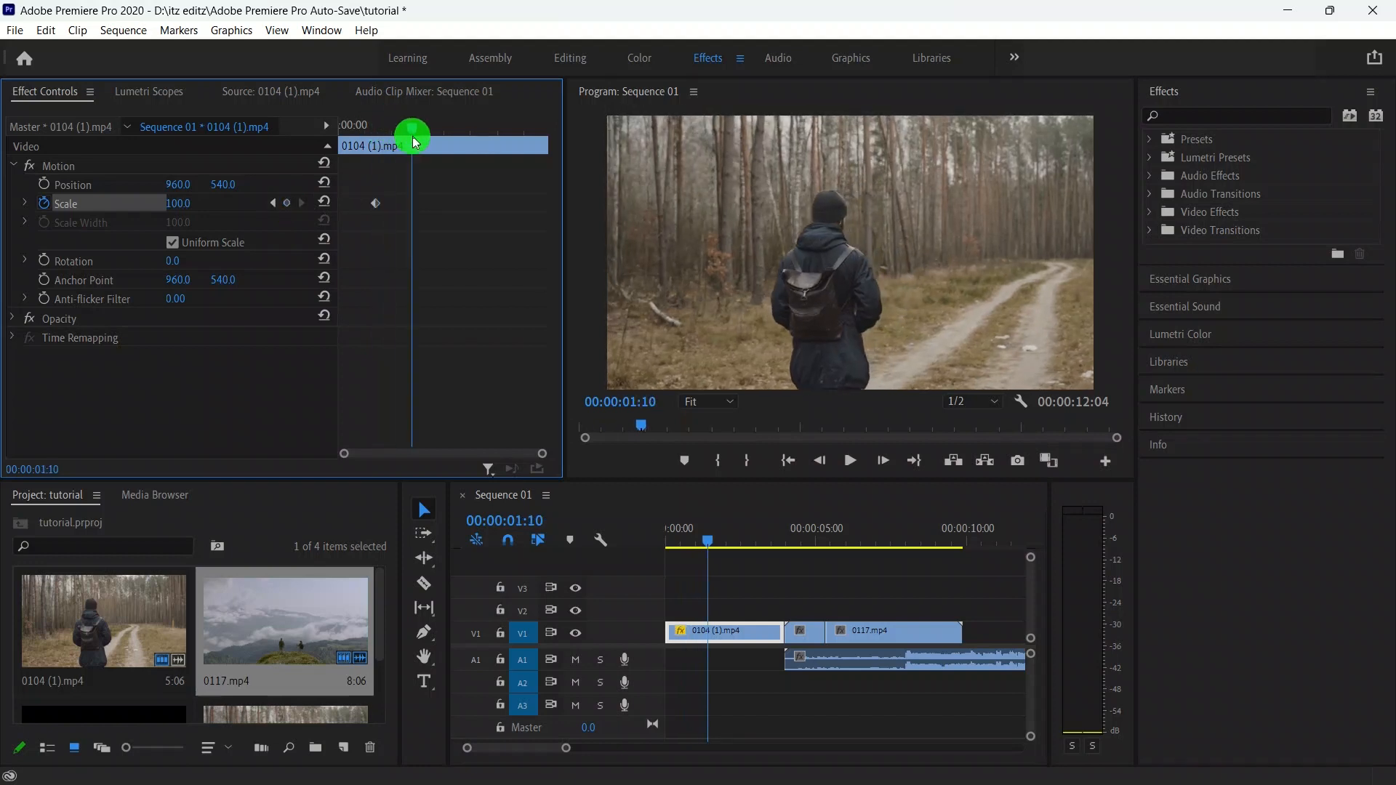
pyautogui.click(286, 203)
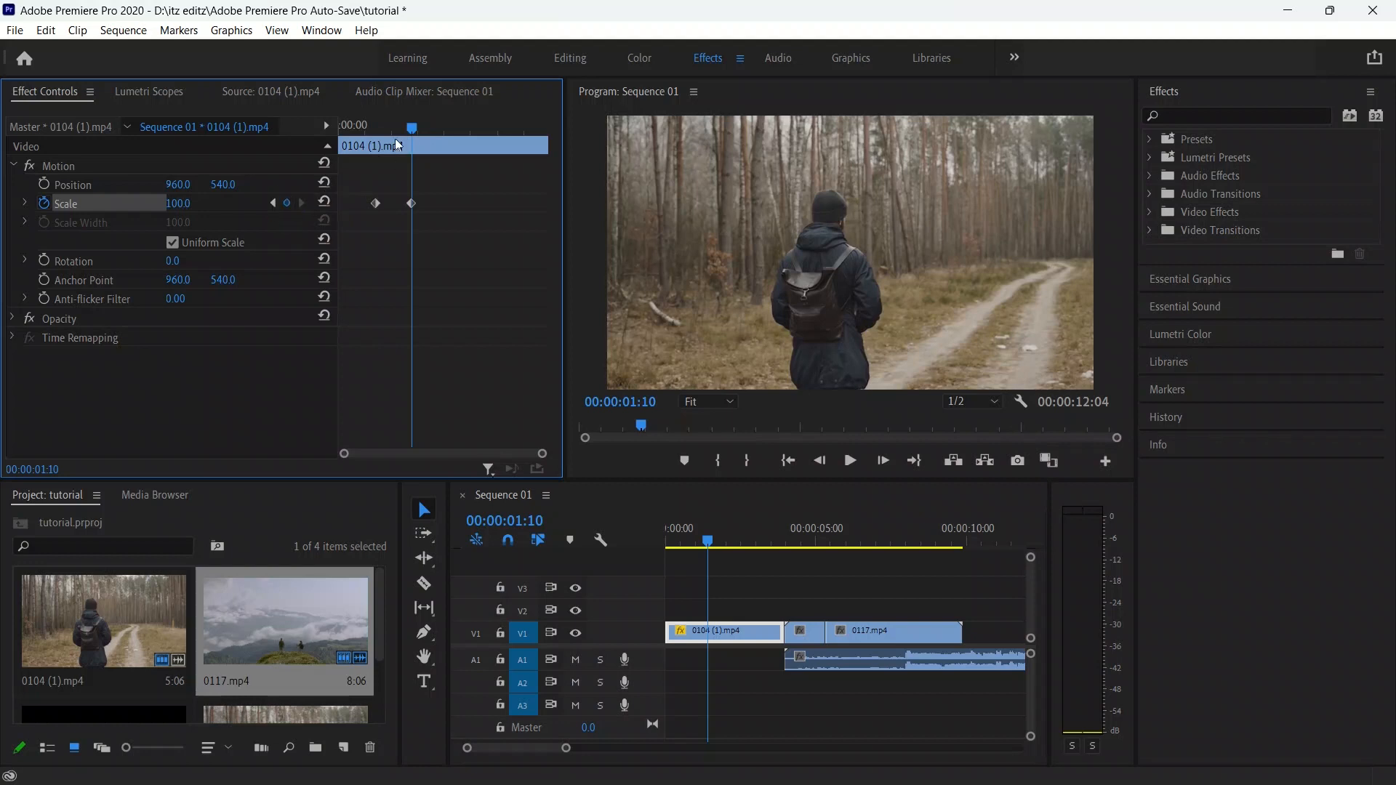
pyautogui.moveTo(412, 134); pyautogui.dragTo(455, 128)
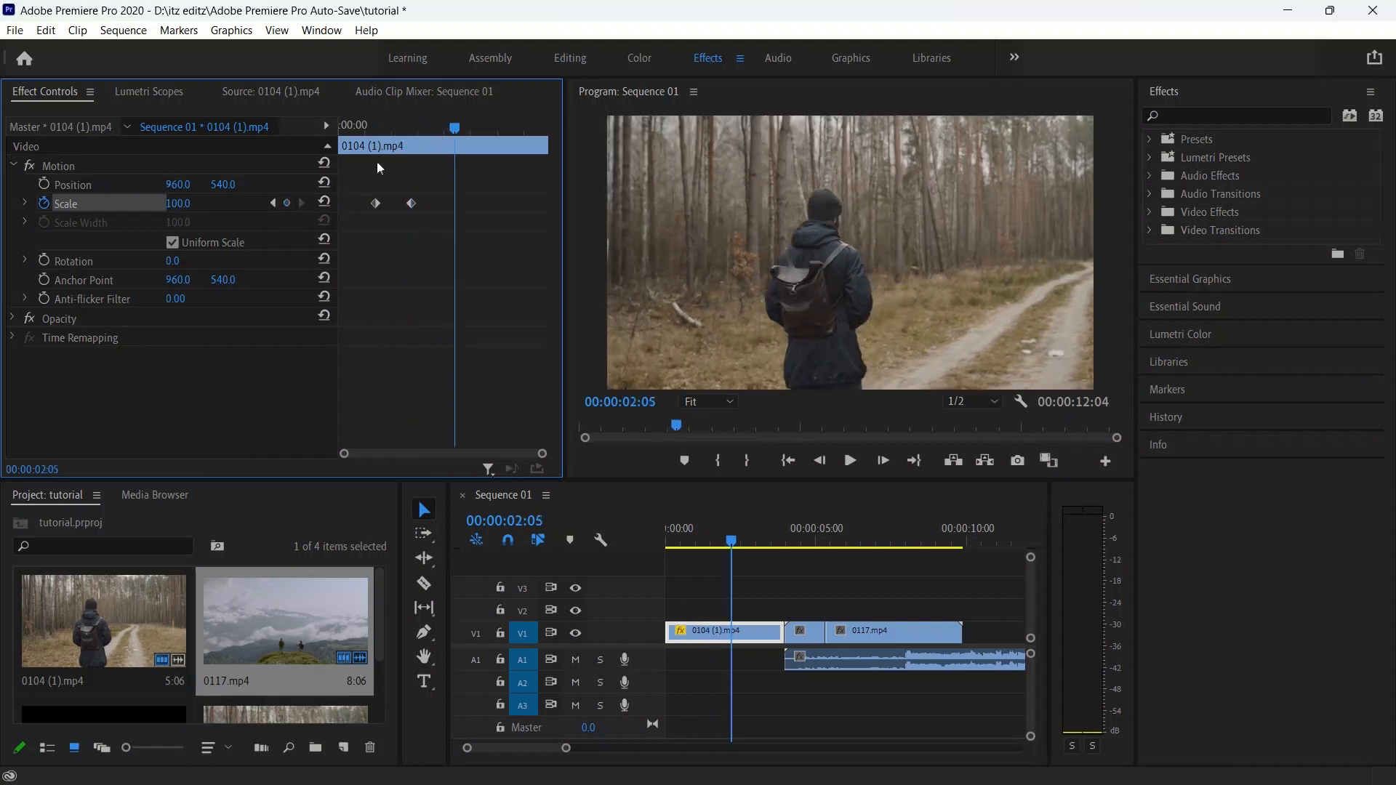
pyautogui.click(286, 203)
pyautogui.moveTo(450, 132); pyautogui.dragTo(488, 131)
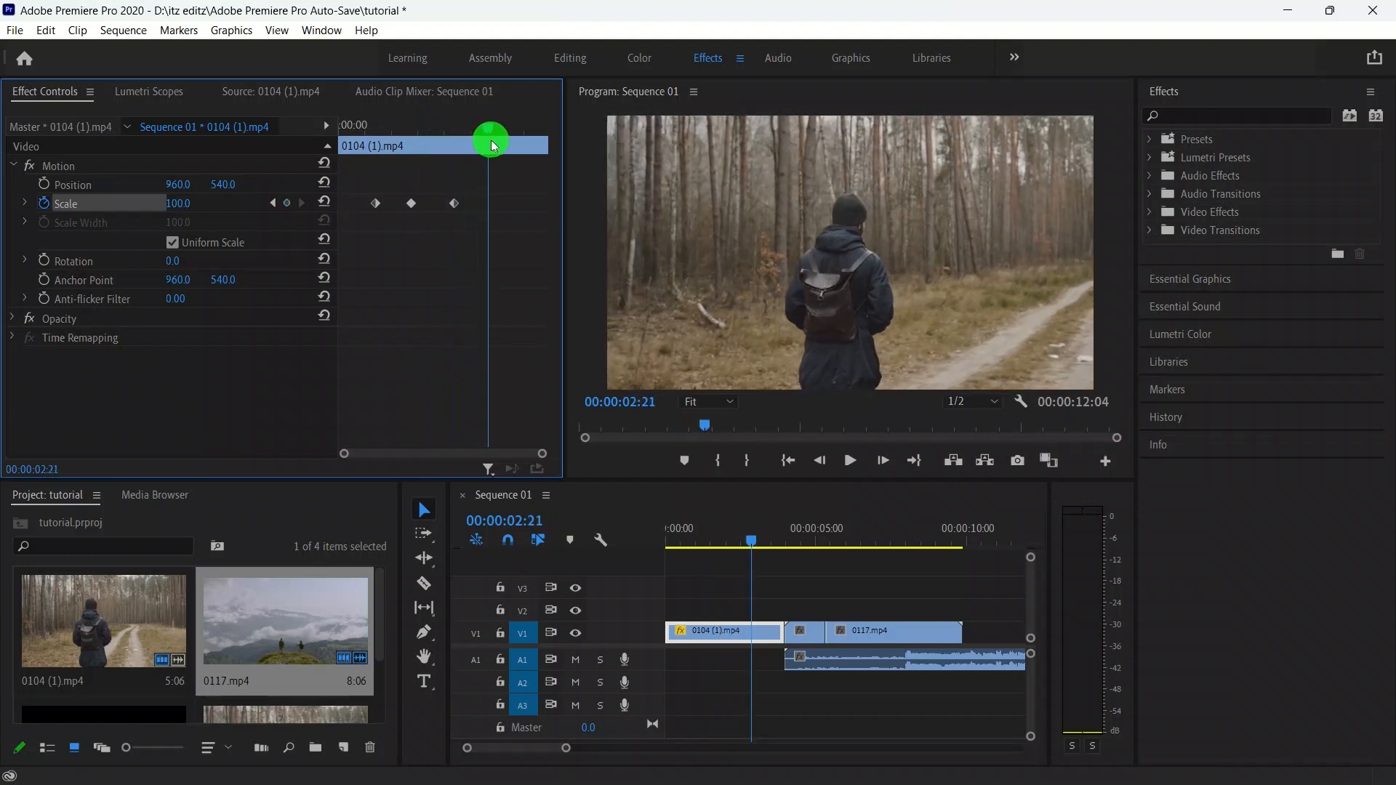
pyautogui.click(287, 203)
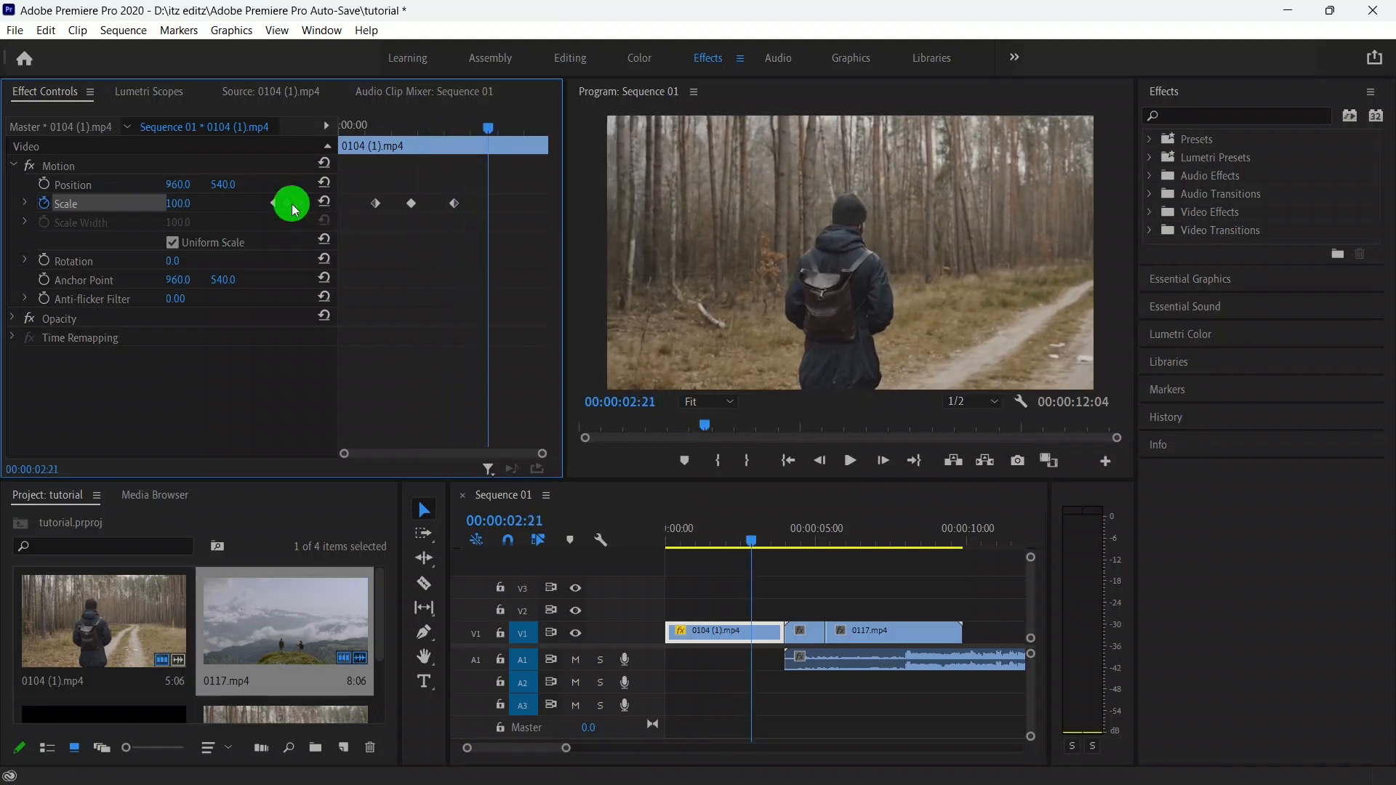
# - Set the Scale of 0104 (1).mp4 to 200 at the second keyframe, 00:00:01:10
pyautogui.click(274, 203)
pyautogui.click(275, 204)
pyautogui.click(274, 203)
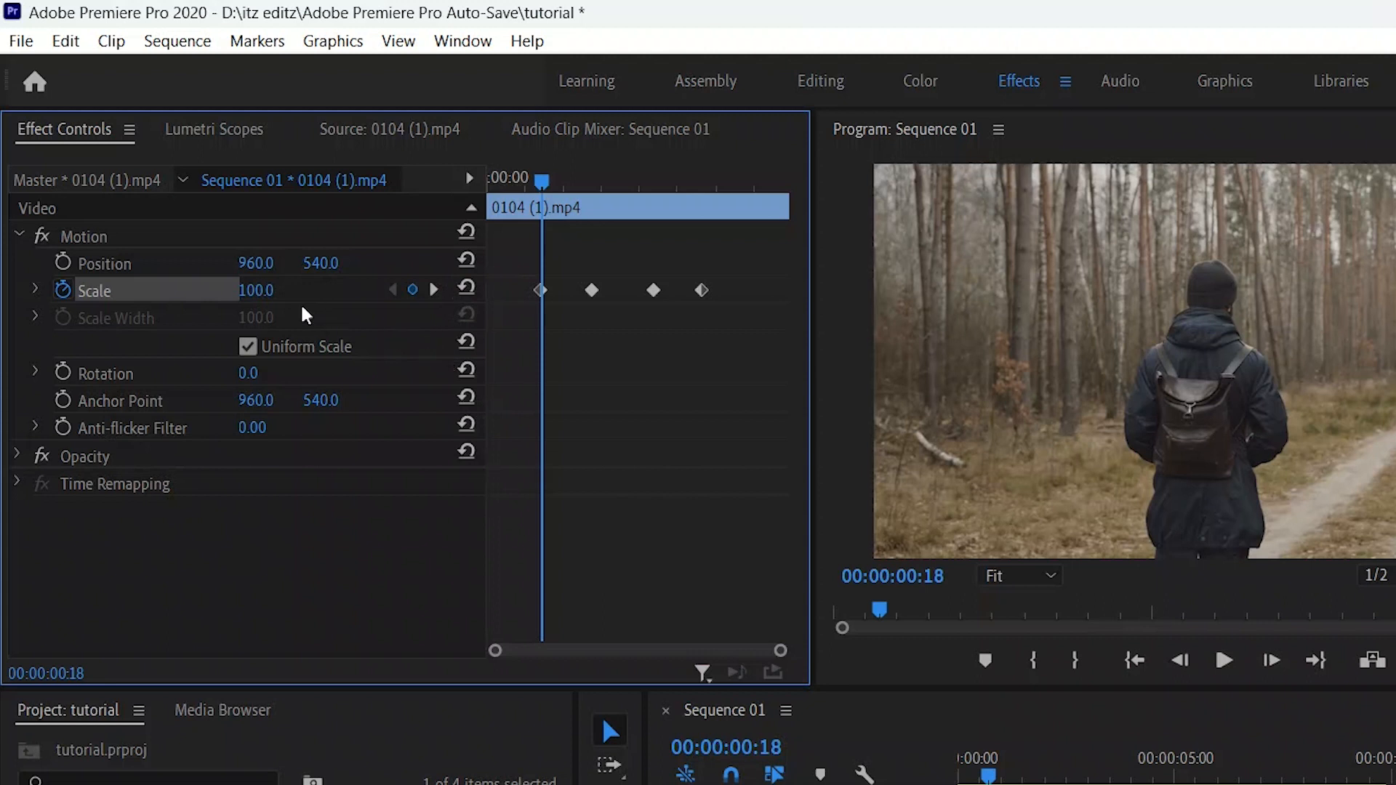
pyautogui.click(434, 290)
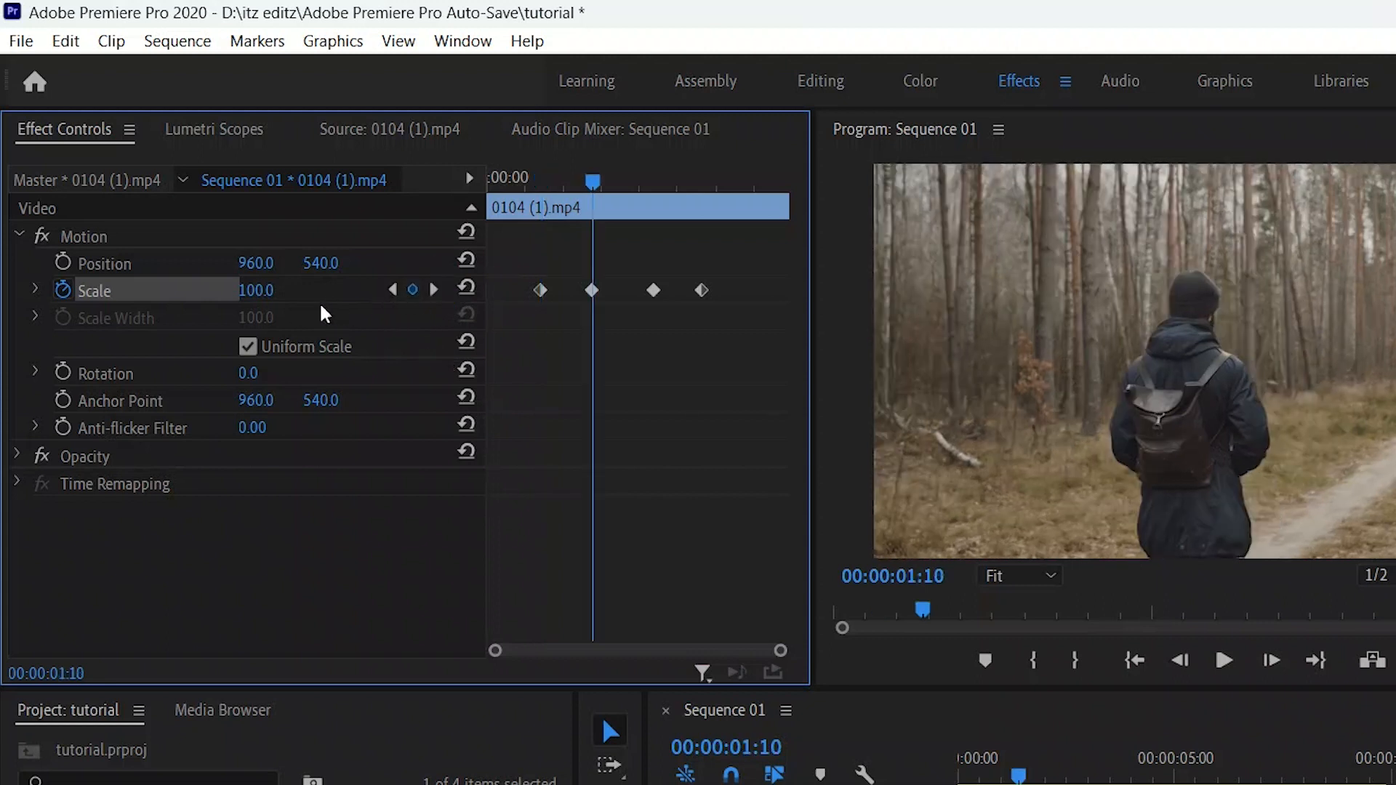
pyautogui.click(274, 290)
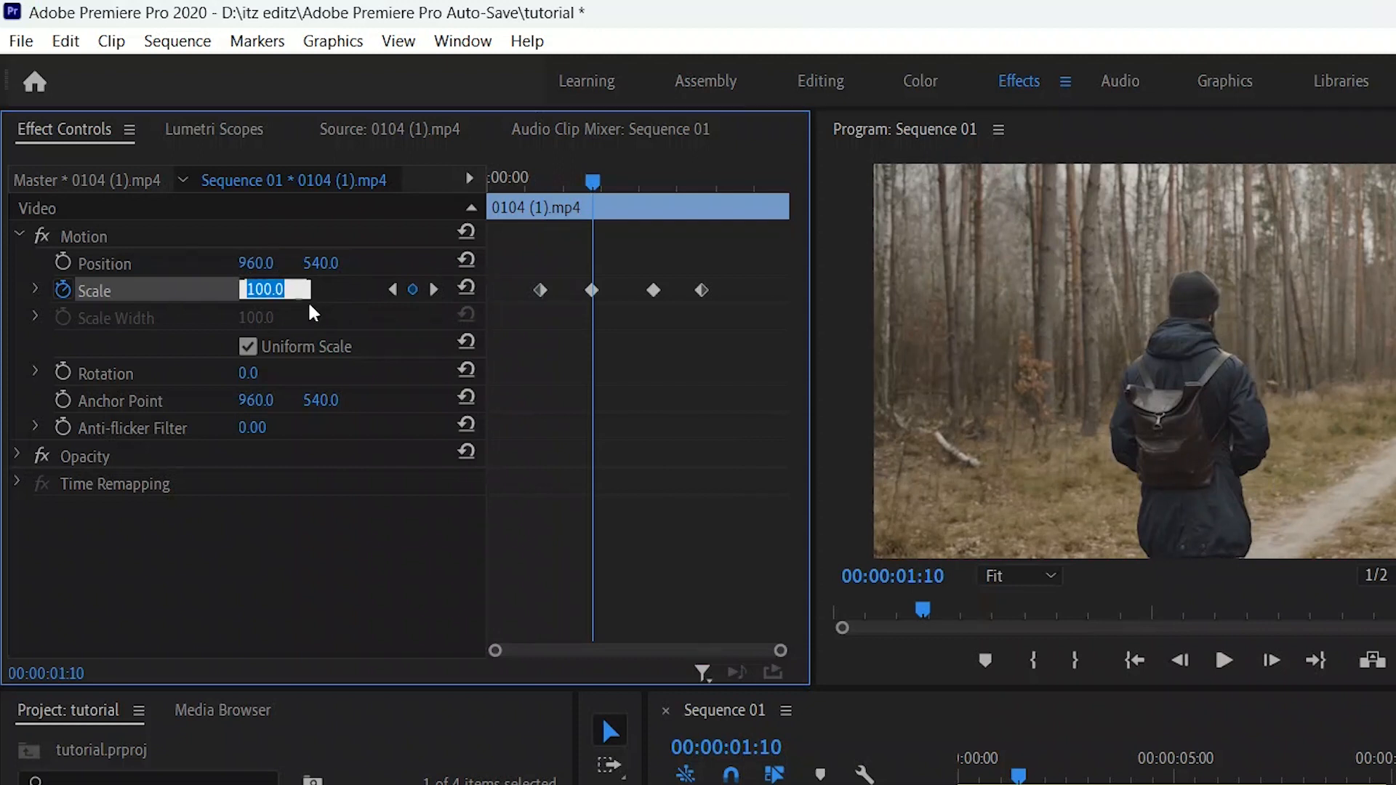
pyautogui.click(337, 315)
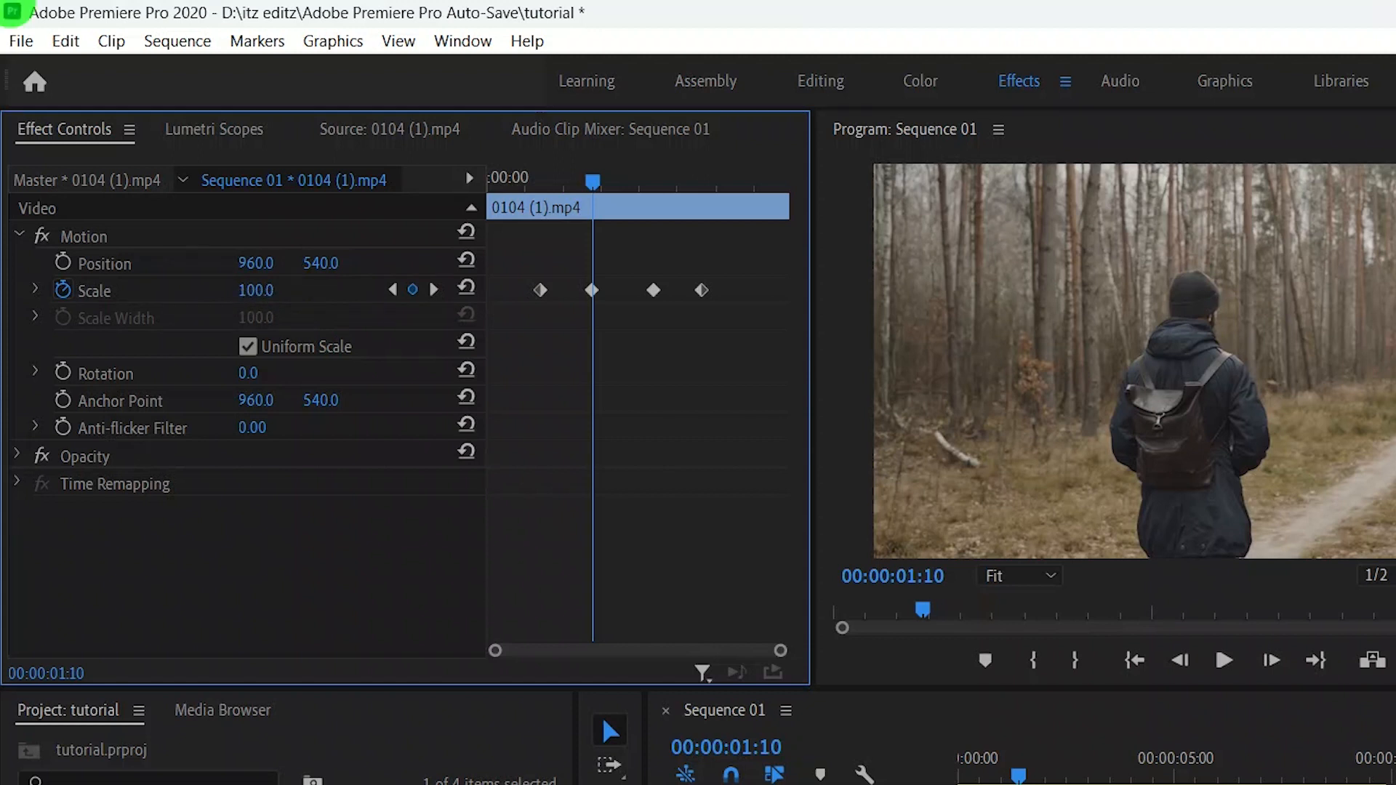
pyautogui.moveTo(256, 290)
pyautogui.mouseDown()
pyautogui.moveTo(284, 290)
pyautogui.moveTo(242, 291)
pyautogui.moveTo(269, 294)
pyautogui.mouseUp()
pyautogui.click(275, 285)
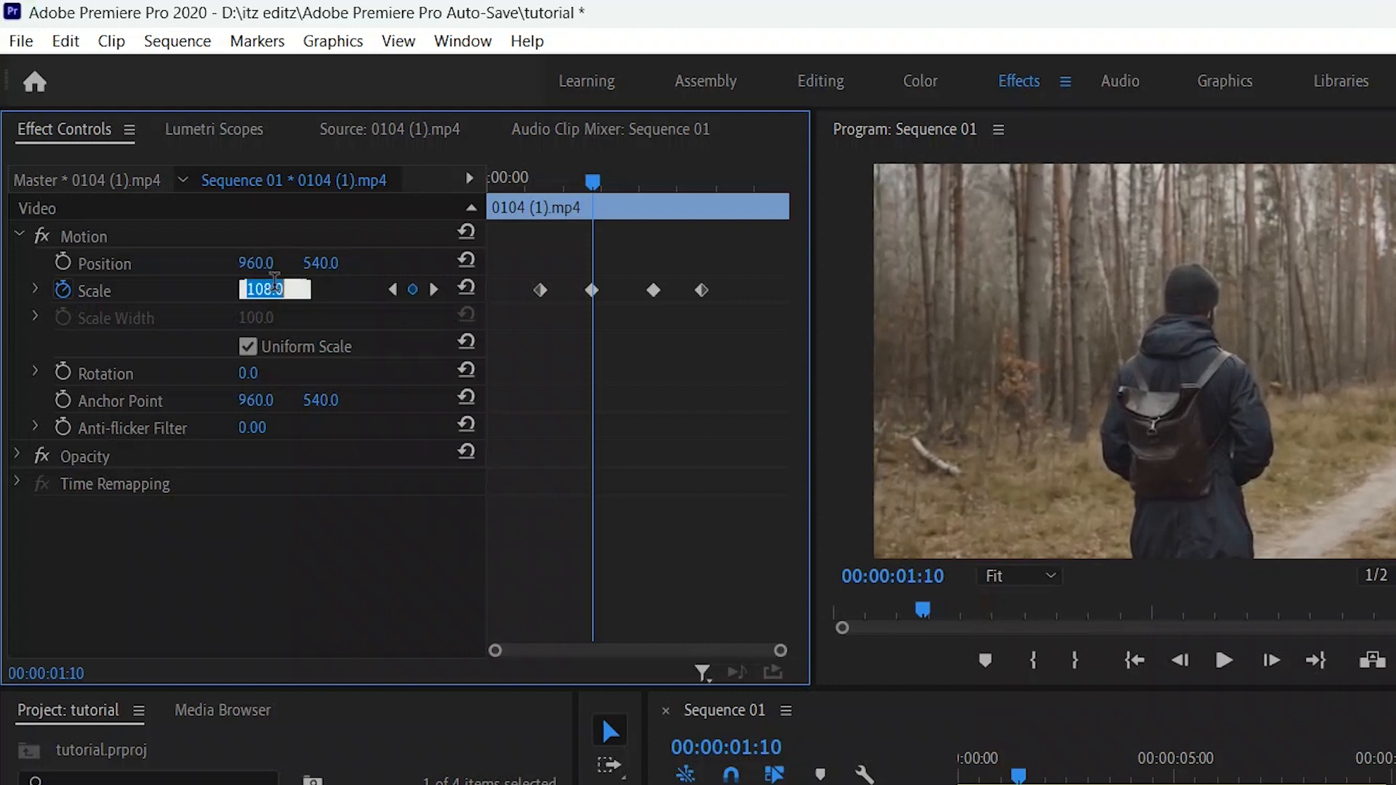
pyautogui.write('200')
pyautogui.press('Return')
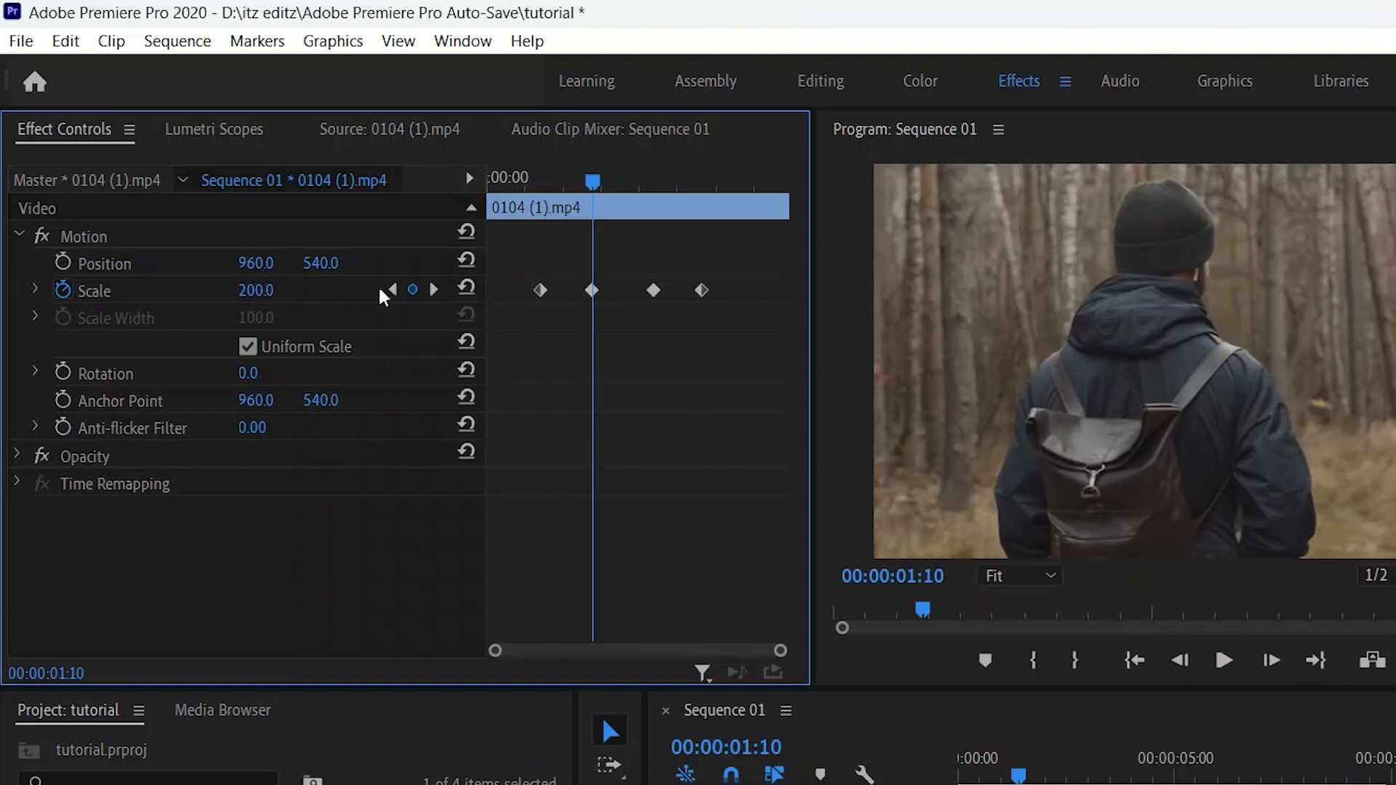
# - Set the Scale to 200 at the third keyframe, 00:00:02:05, and go to the last keyframe at 00:00:02:21
pyautogui.click(435, 290)
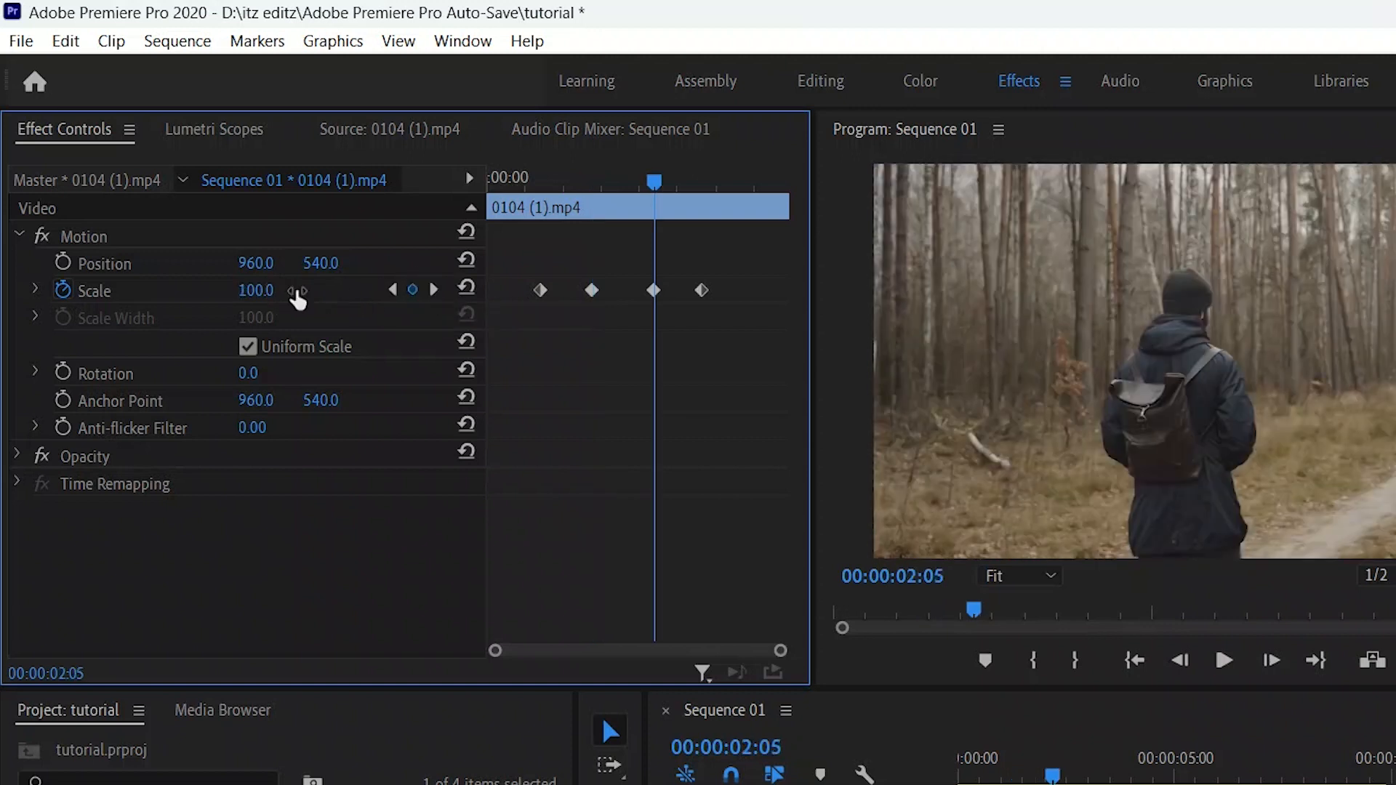
pyautogui.click(275, 283)
pyautogui.write('200')
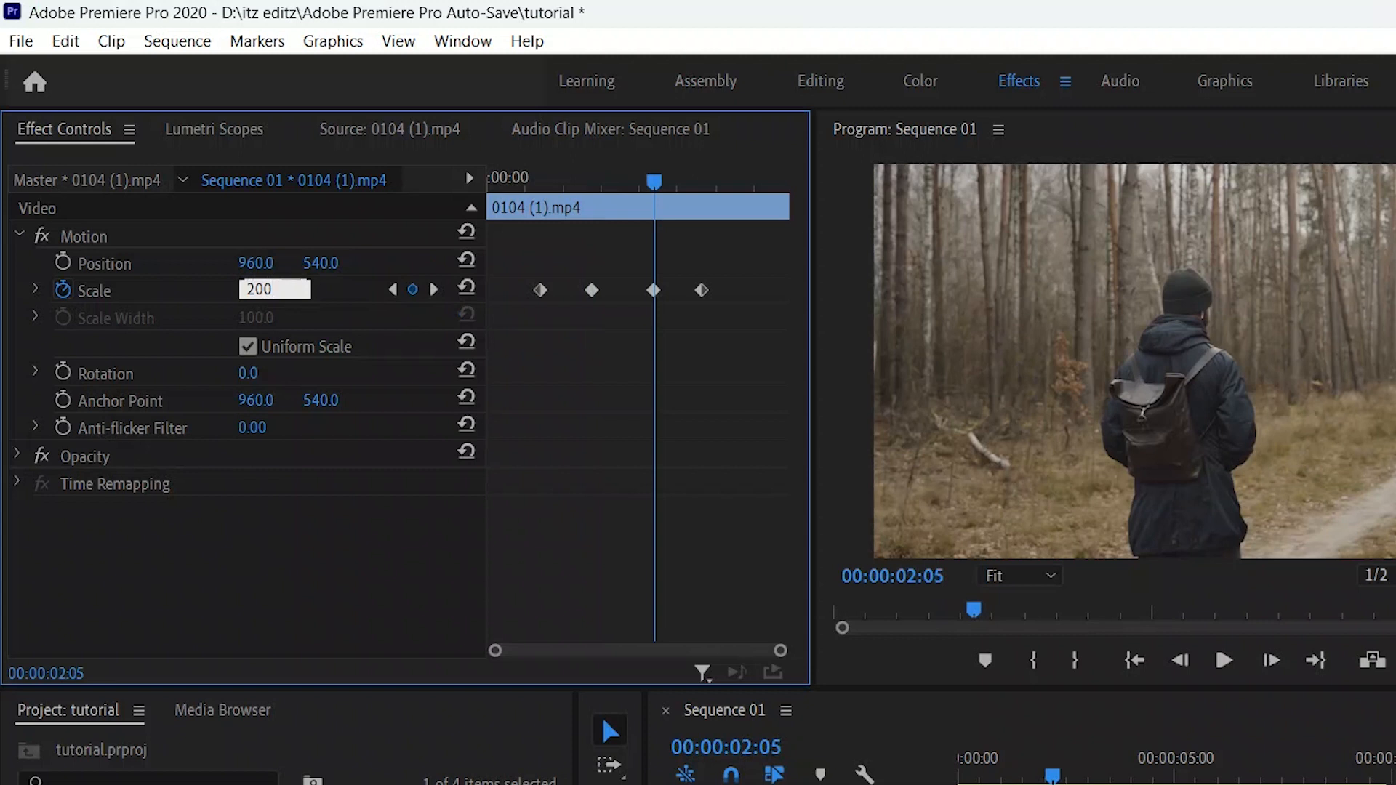
pyautogui.press('Return')
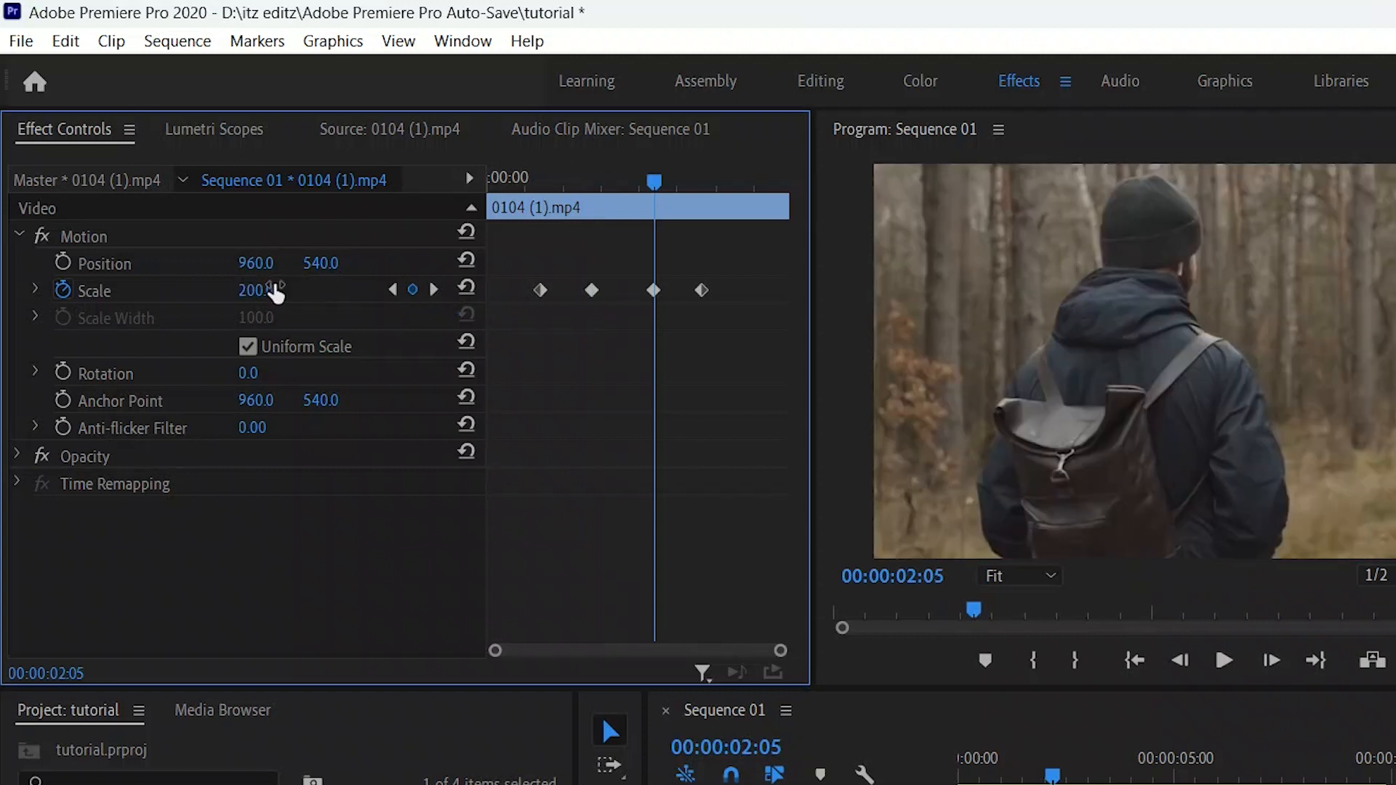
pyautogui.click(433, 289)
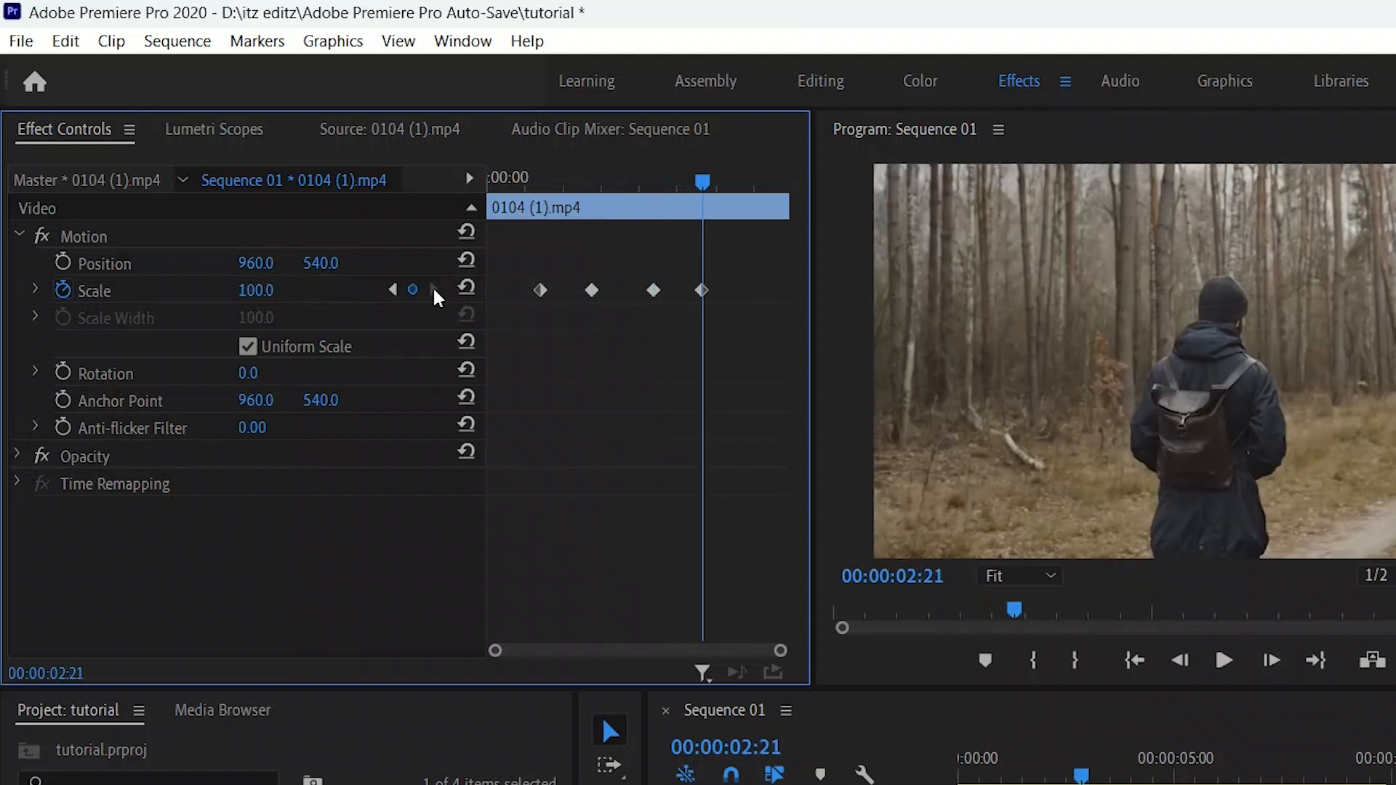
pyautogui.click(275, 283)
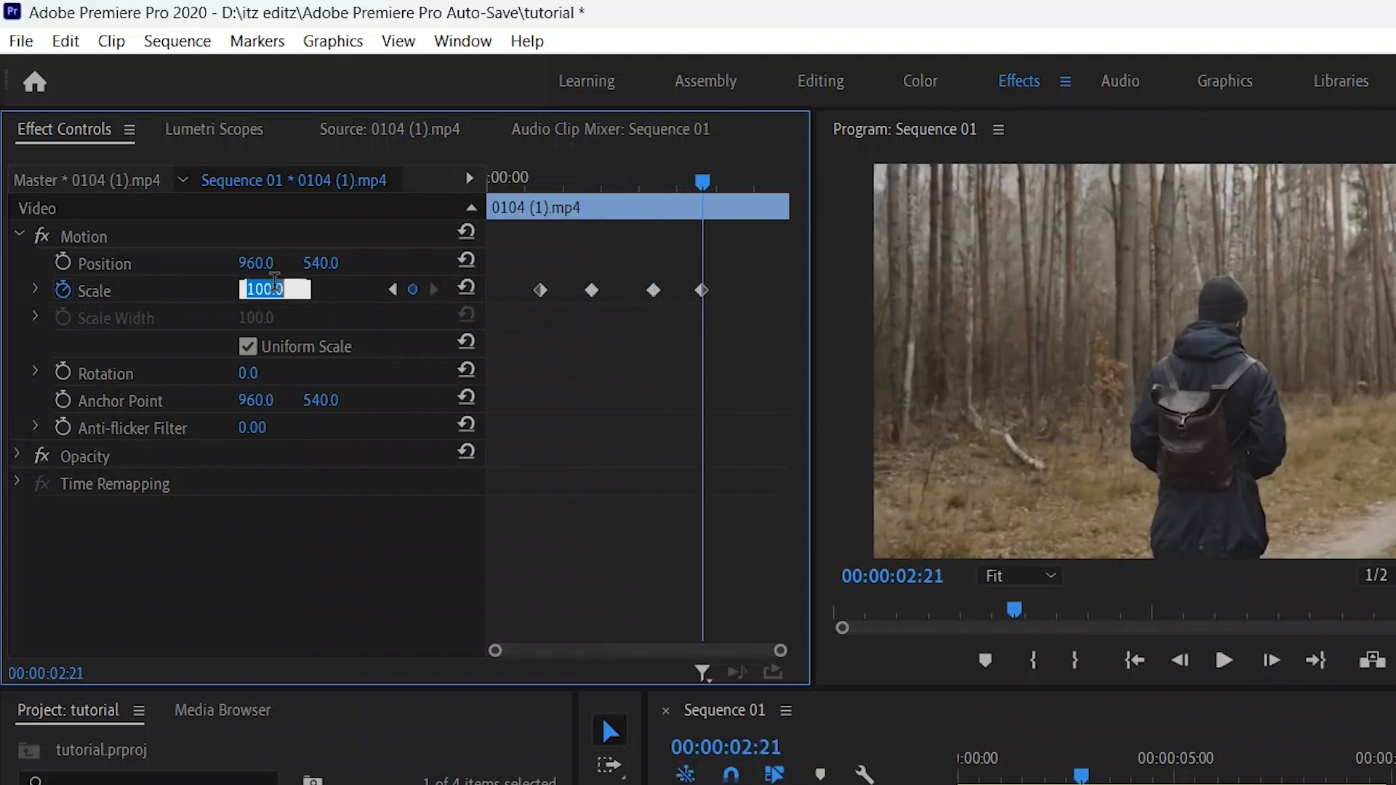
pyautogui.click(348, 275)
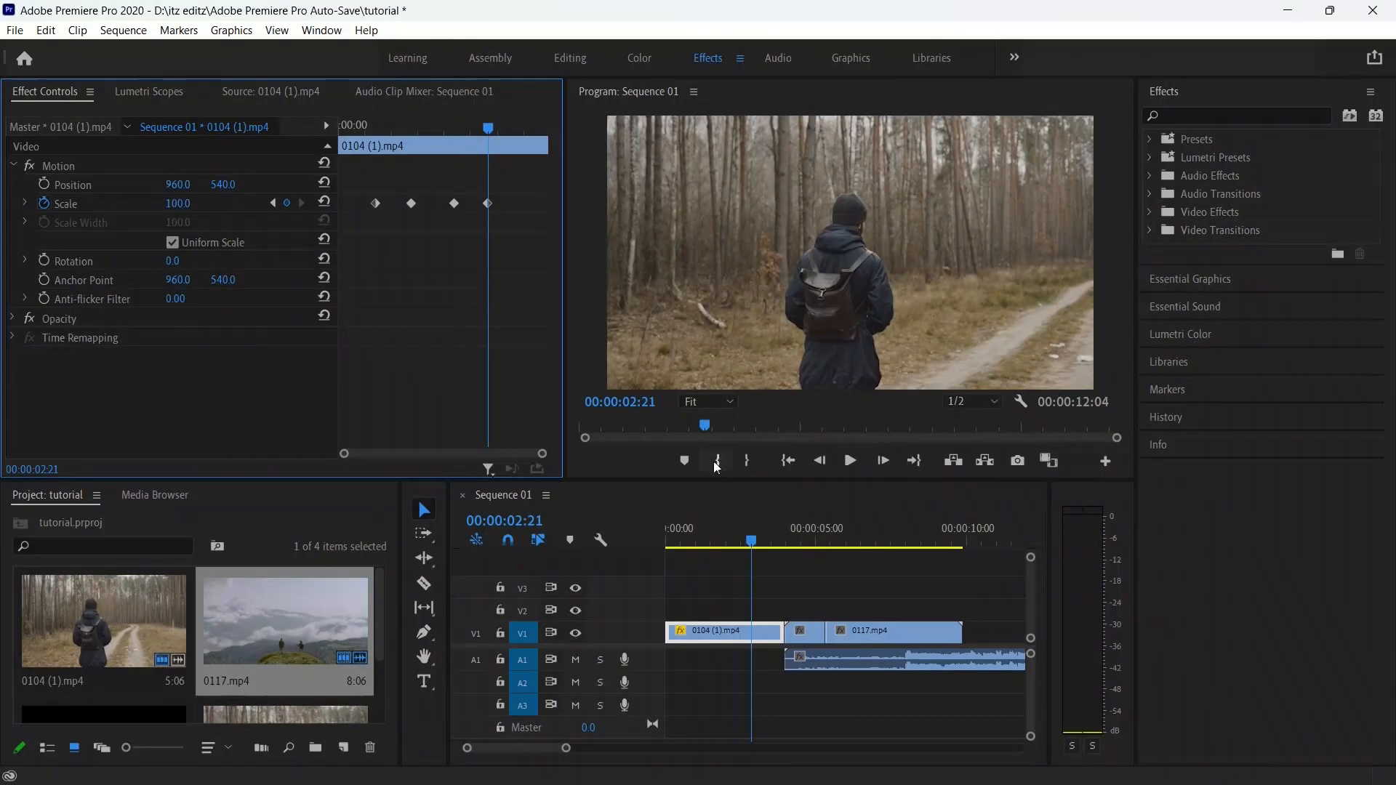
# - Play the sequence from its start to preview the Scale animation on 0104 (1).mp4
pyautogui.click(943, 680)
pyautogui.moveTo(748, 546); pyautogui.dragTo(663, 545)
pyautogui.press('space')
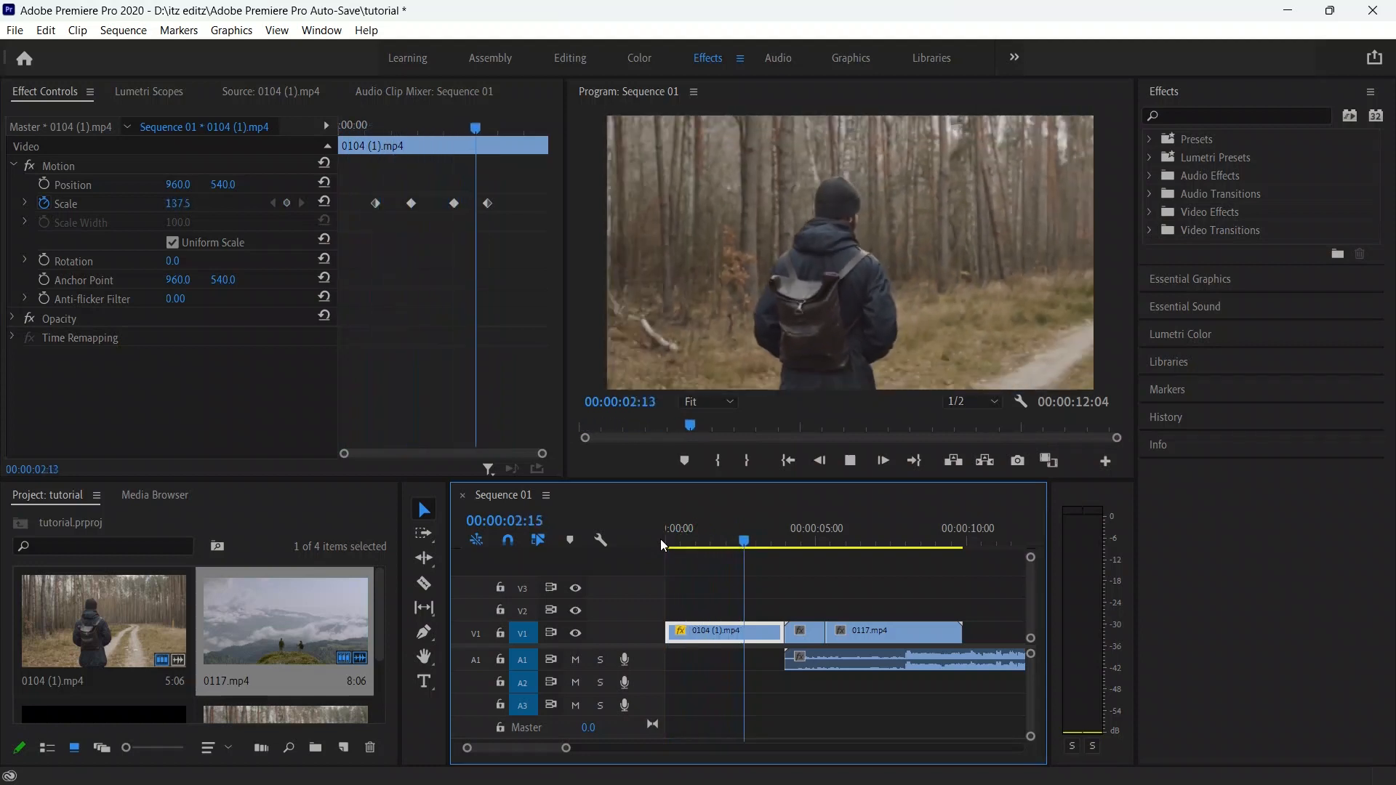
pyautogui.press('space')
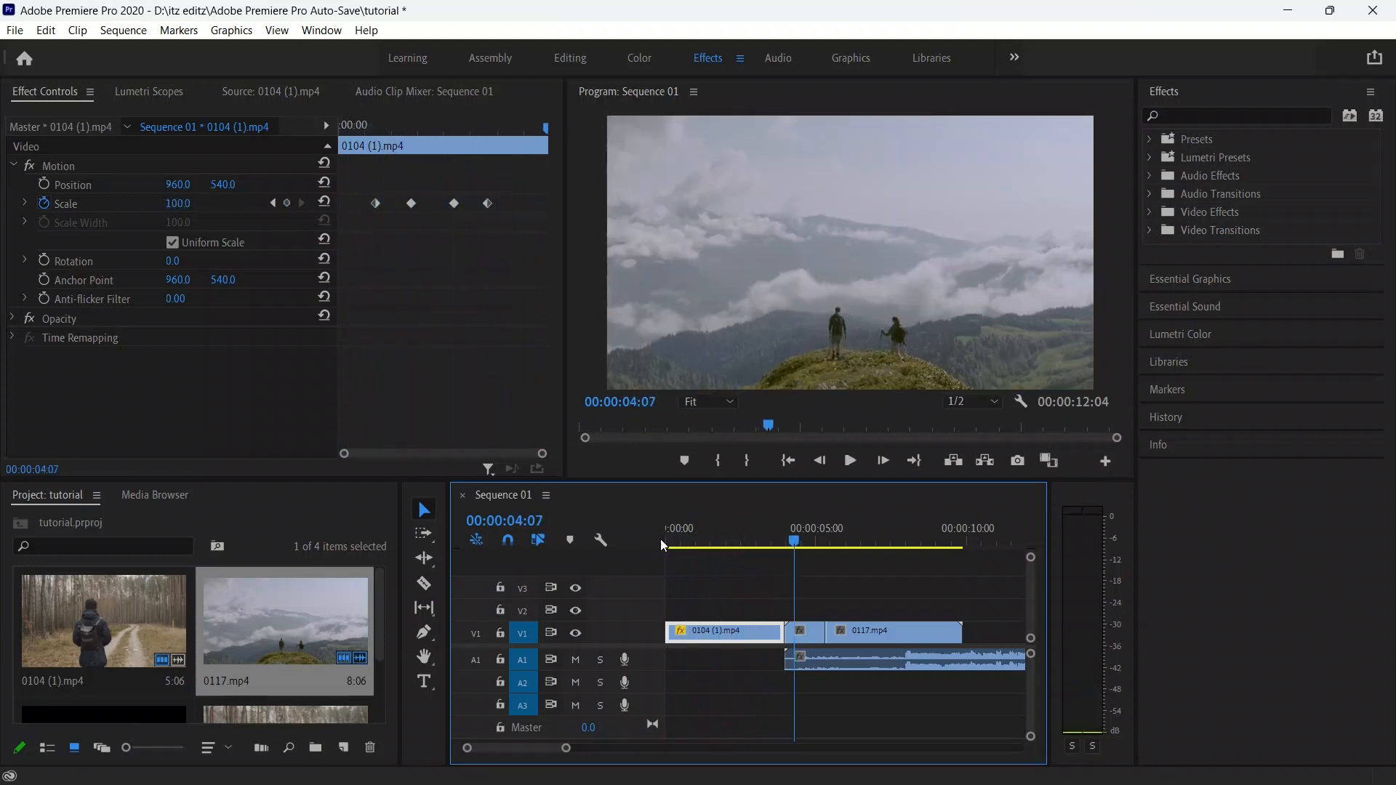
# - Apply the Flip Over 3D Motion transition at the cut between 0104 (1).mp4 and 0117.mp4, and preview it from 00:00:03:10
pyautogui.click(793, 543)
pyautogui.moveTo(792, 543); pyautogui.dragTo(753, 585)
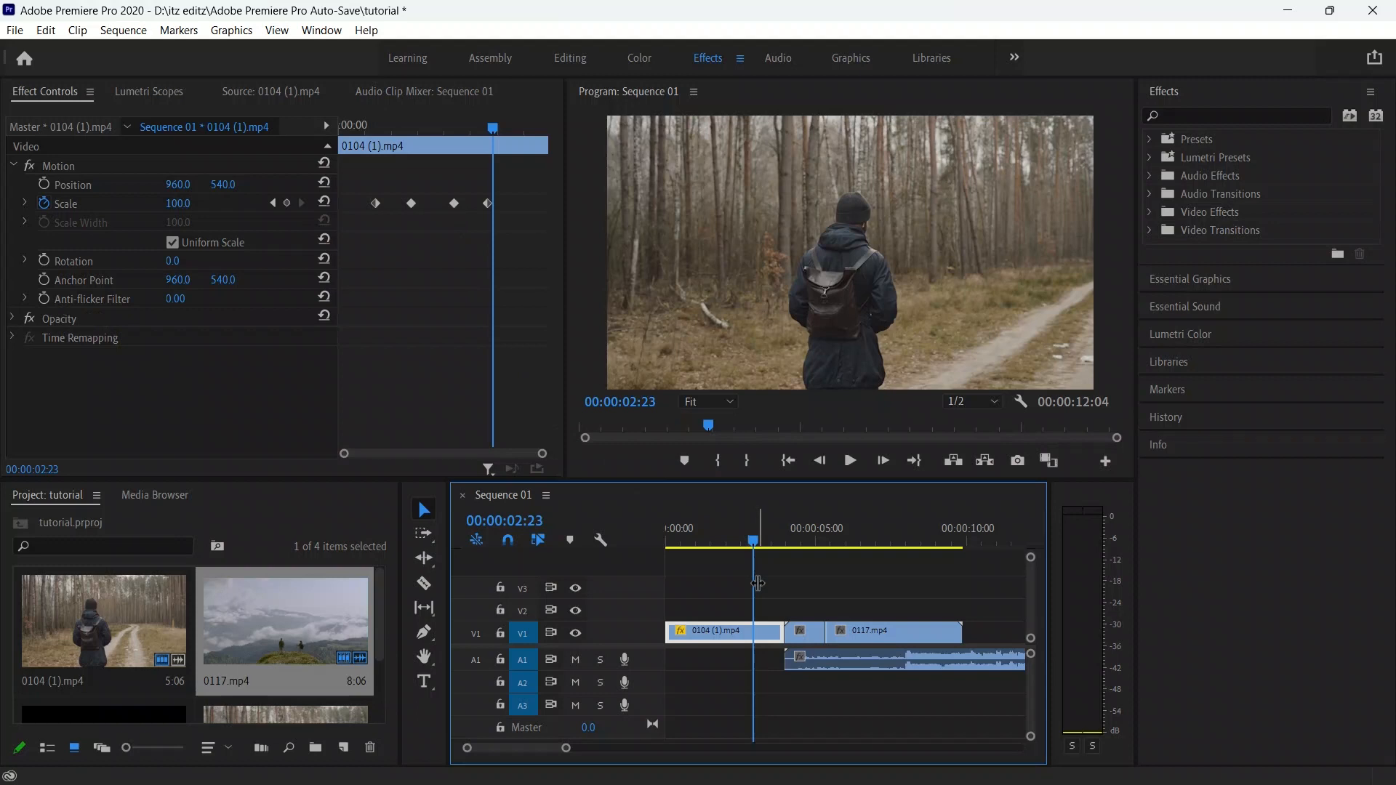
pyautogui.scroll(3, 757, 583)
pyautogui.click(750, 539)
pyautogui.moveTo(750, 544)
pyautogui.mouseDown()
pyautogui.moveTo(816, 542)
pyautogui.moveTo(772, 542)
pyautogui.mouseUp()
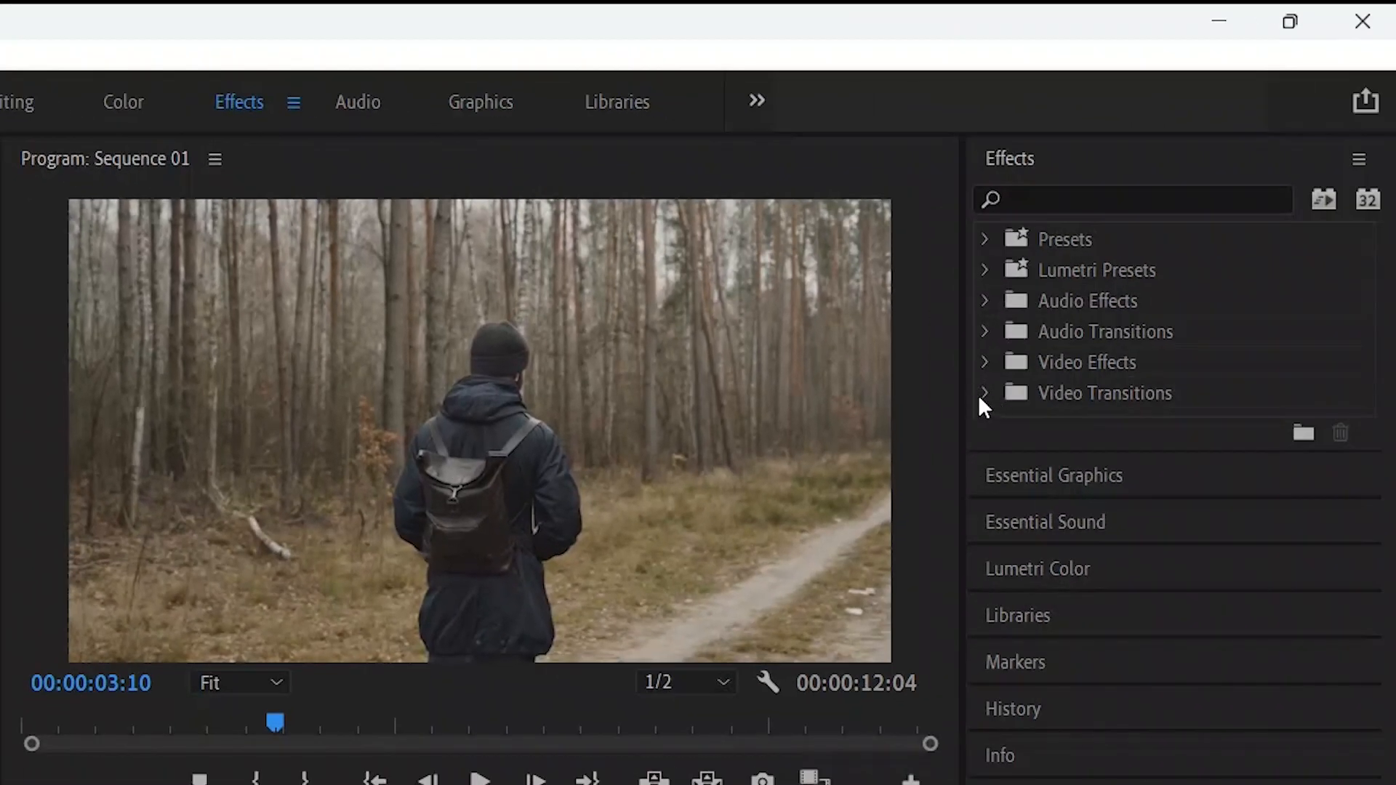
pyautogui.click(984, 394)
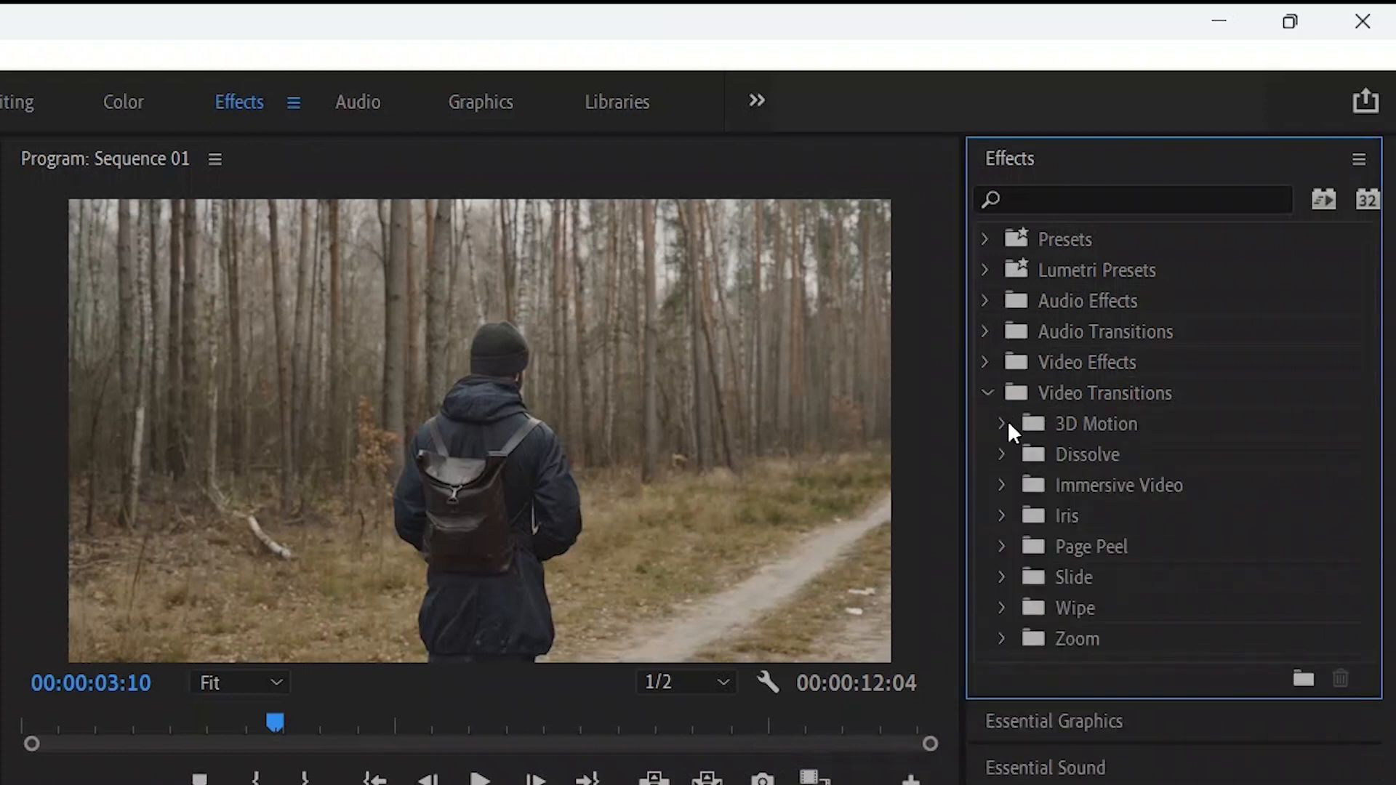
pyautogui.click(1000, 425)
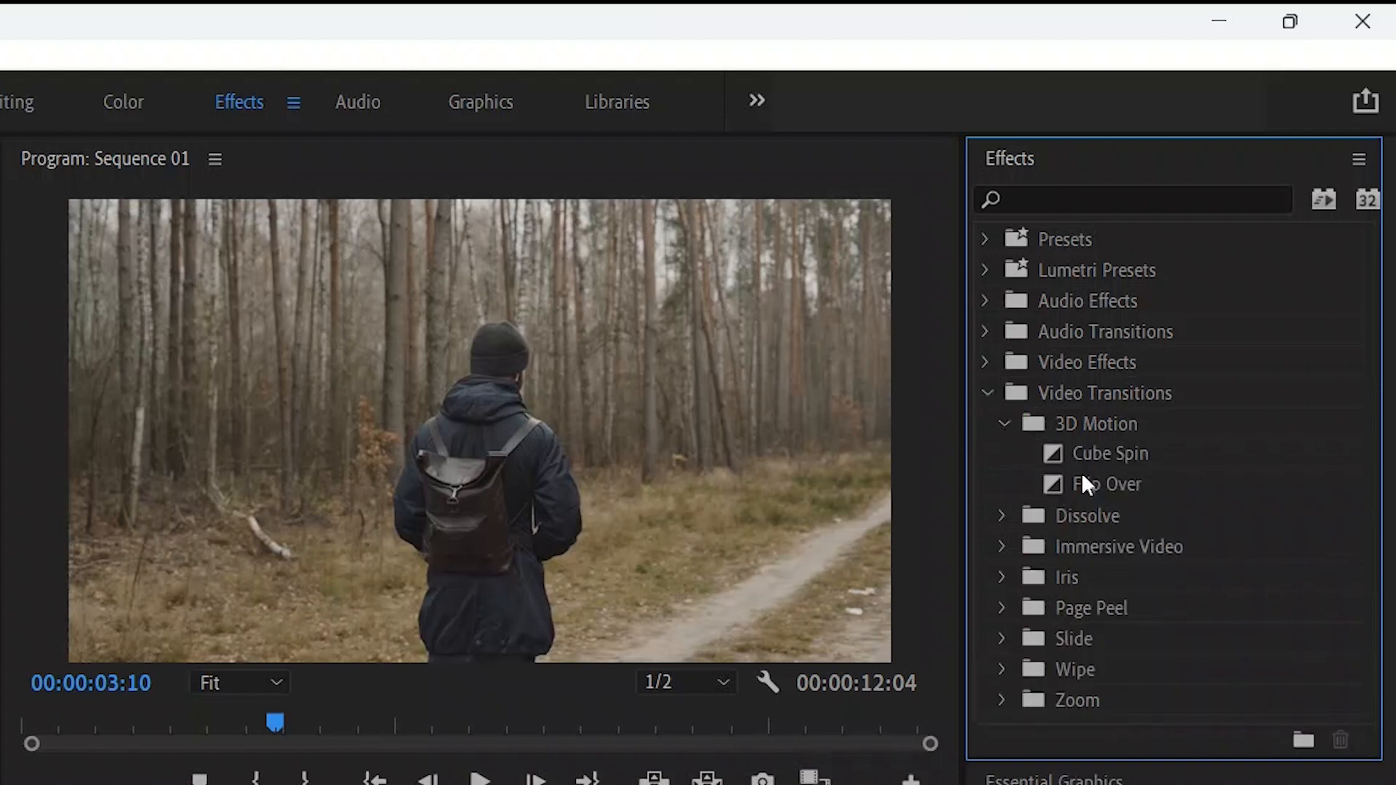
pyautogui.moveTo(1078, 482); pyautogui.dragTo(793, 624)
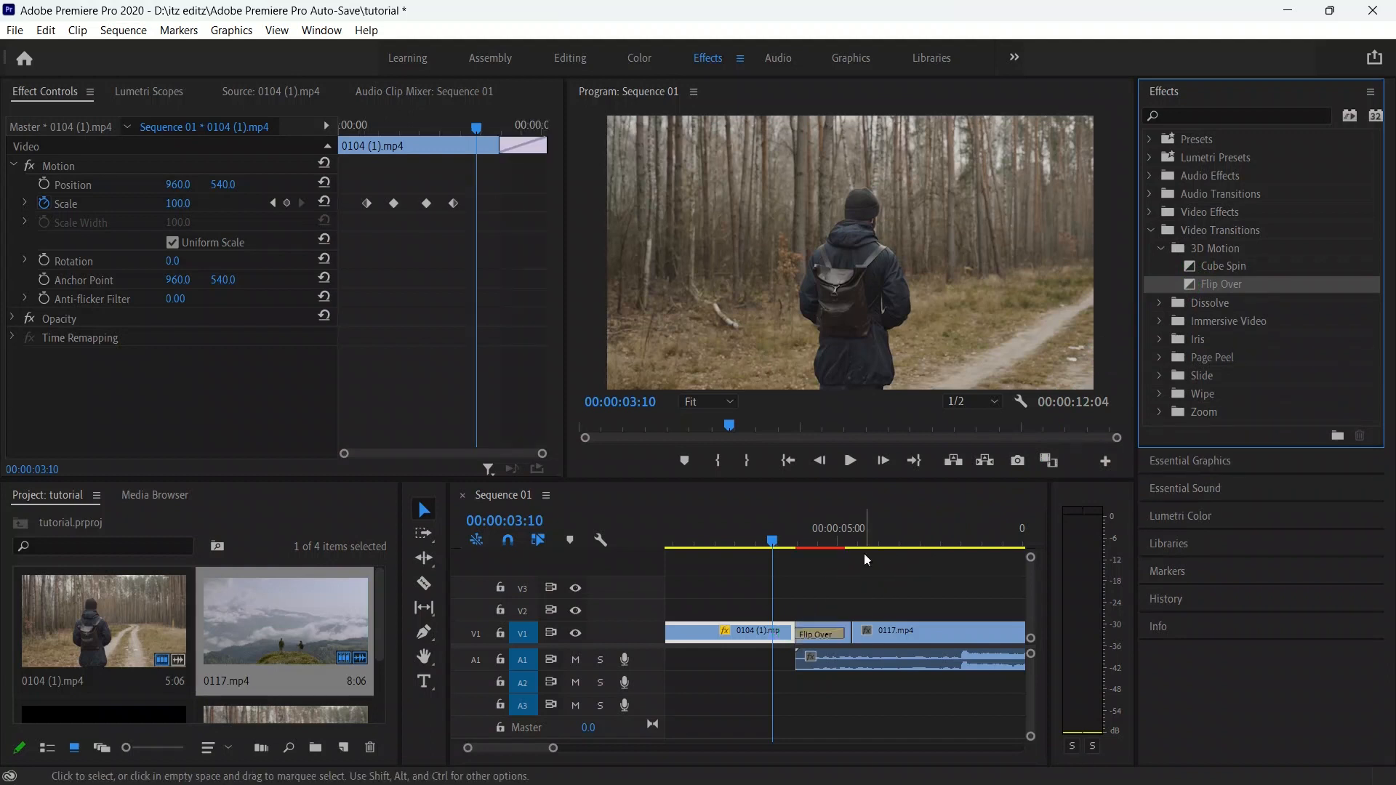
pyautogui.press('space')
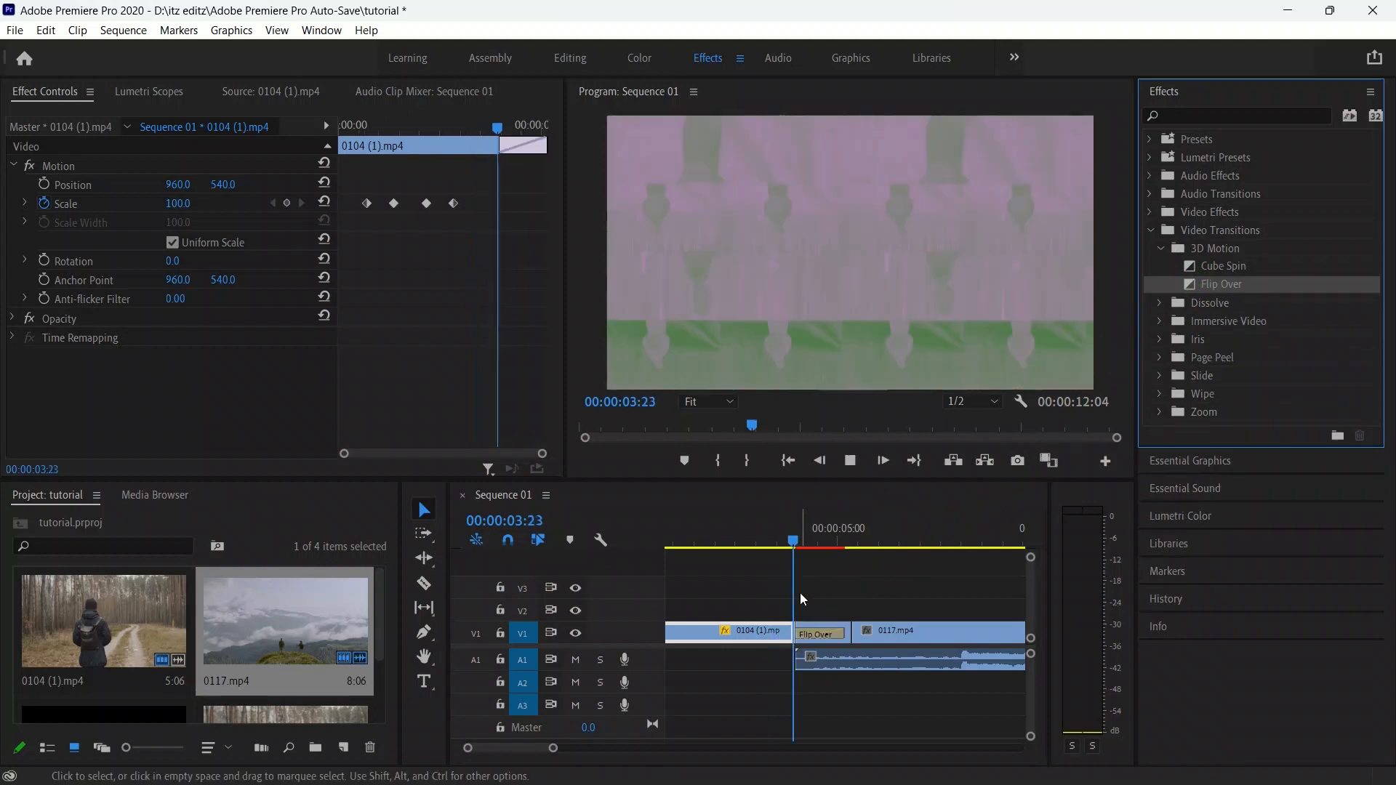
pyautogui.press('space')
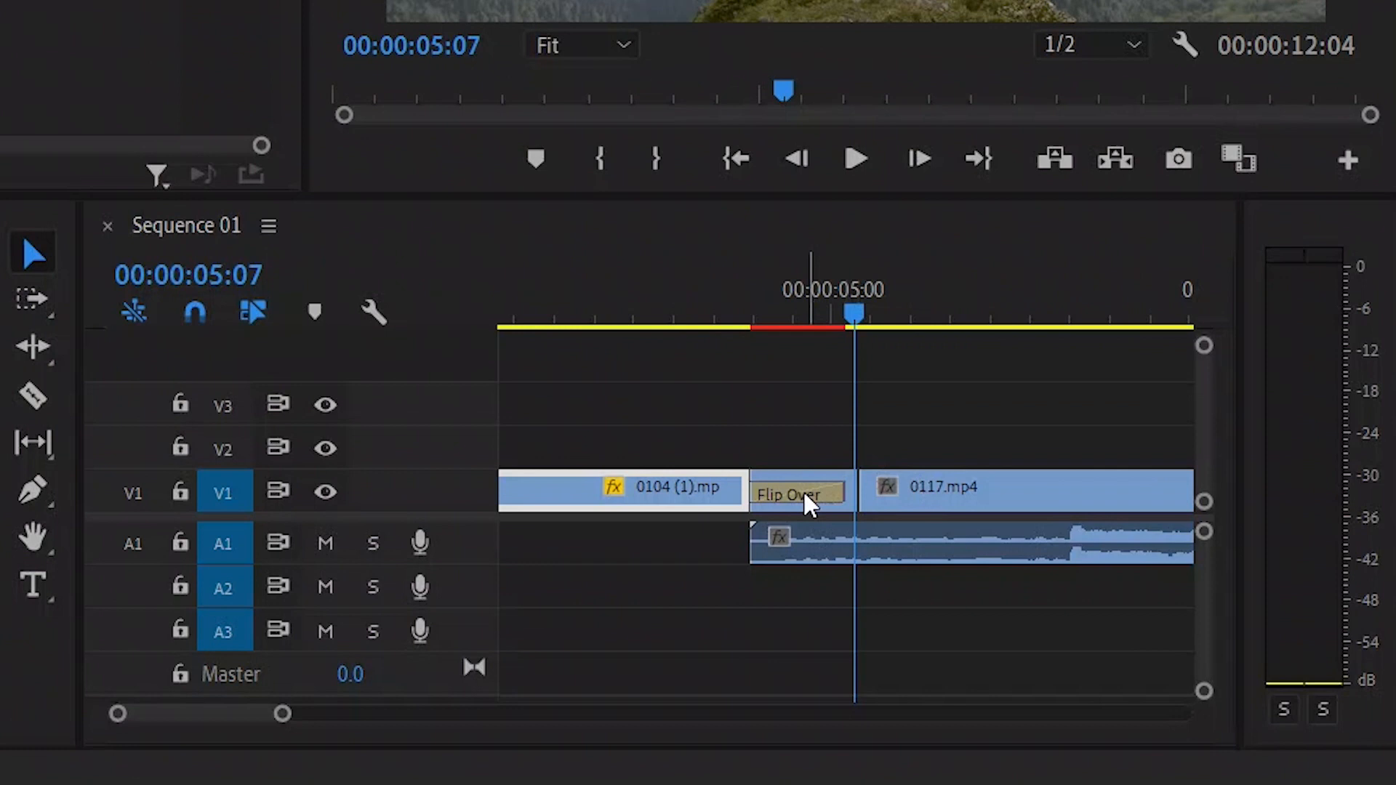
# - Set the duration of the Flip Over transition to 00:00:00:21 and preview it from 00:00:02:22
pyautogui.click(825, 635)
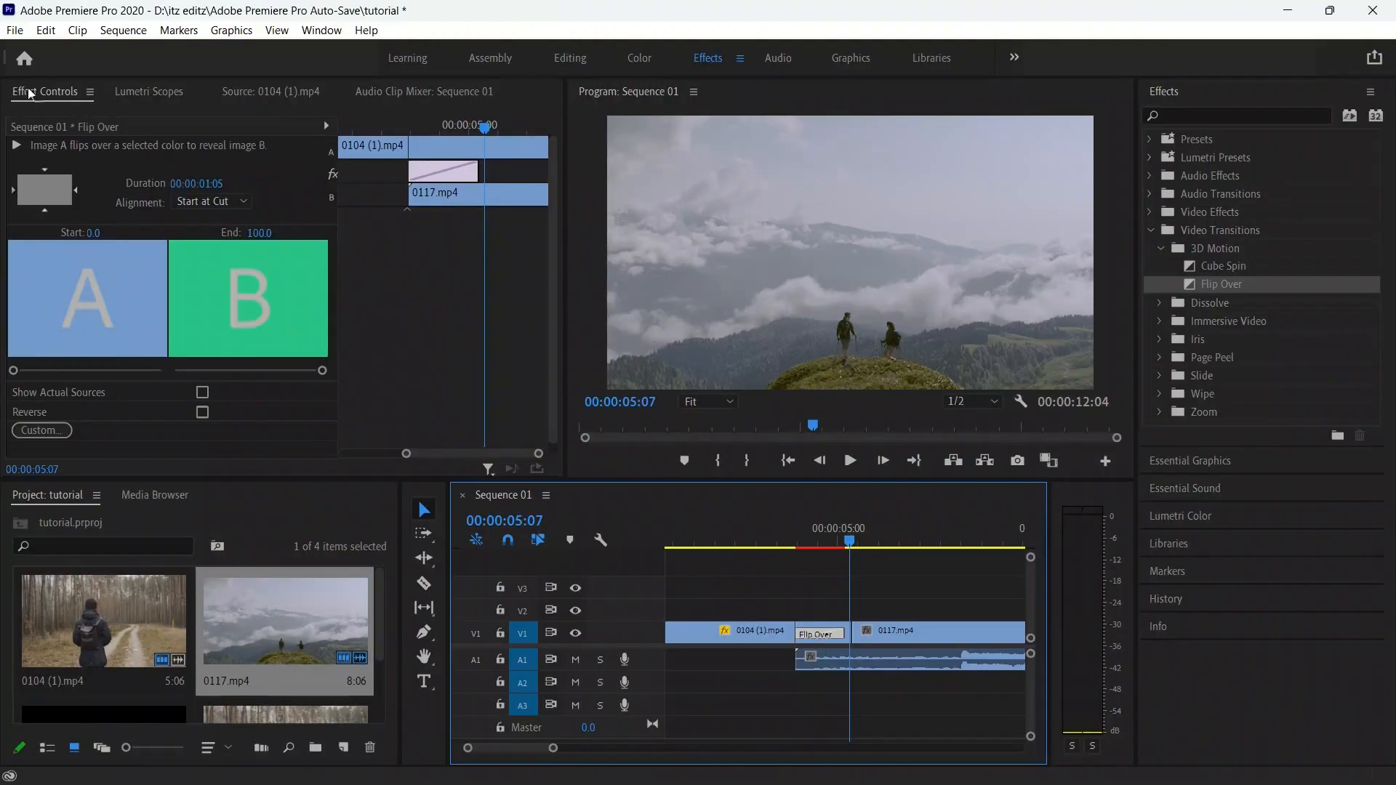
pyautogui.click(37, 94)
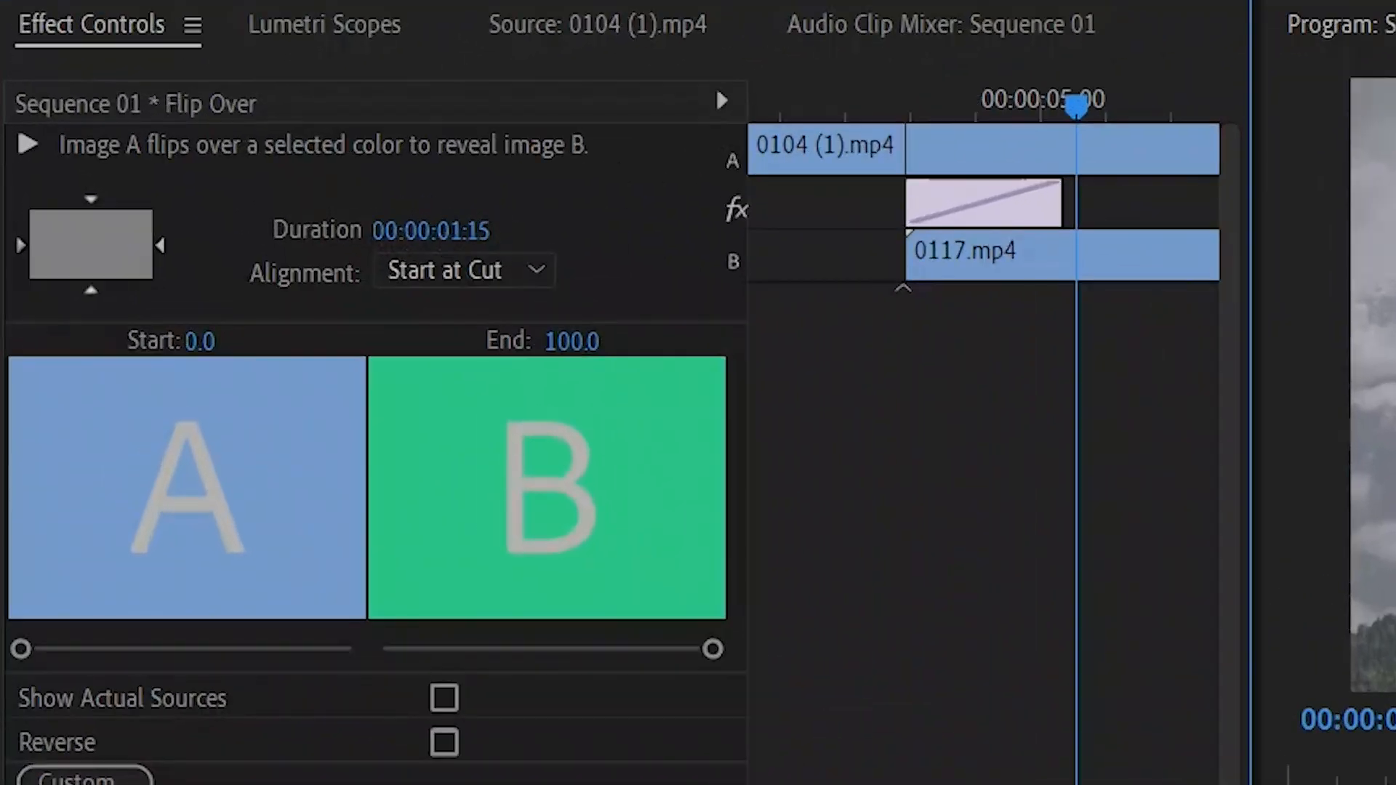
pyautogui.moveTo(436, 230); pyautogui.dragTo(512, 231)
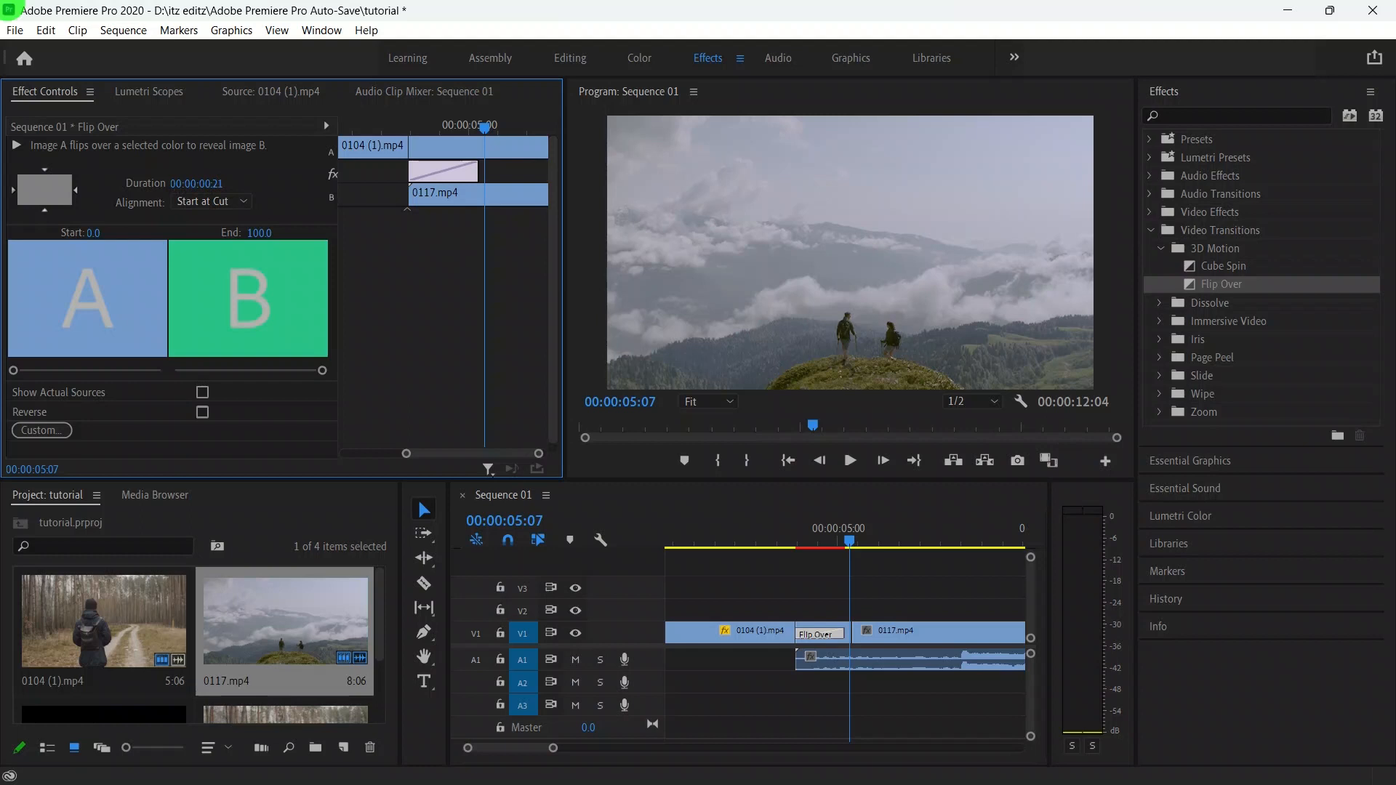
pyautogui.moveTo(196, 184); pyautogui.dragTo(181, 184)
pyautogui.click(752, 534)
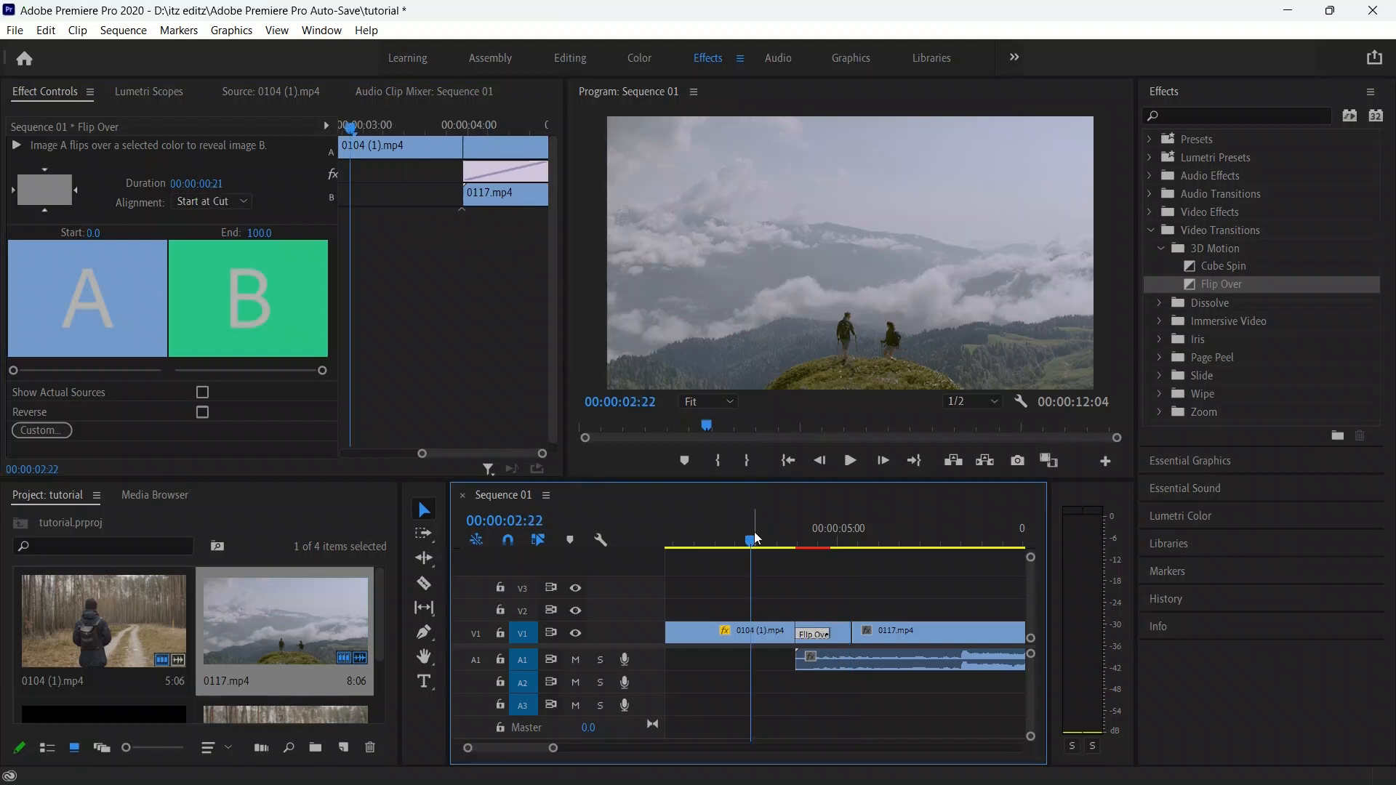
pyautogui.press('space')
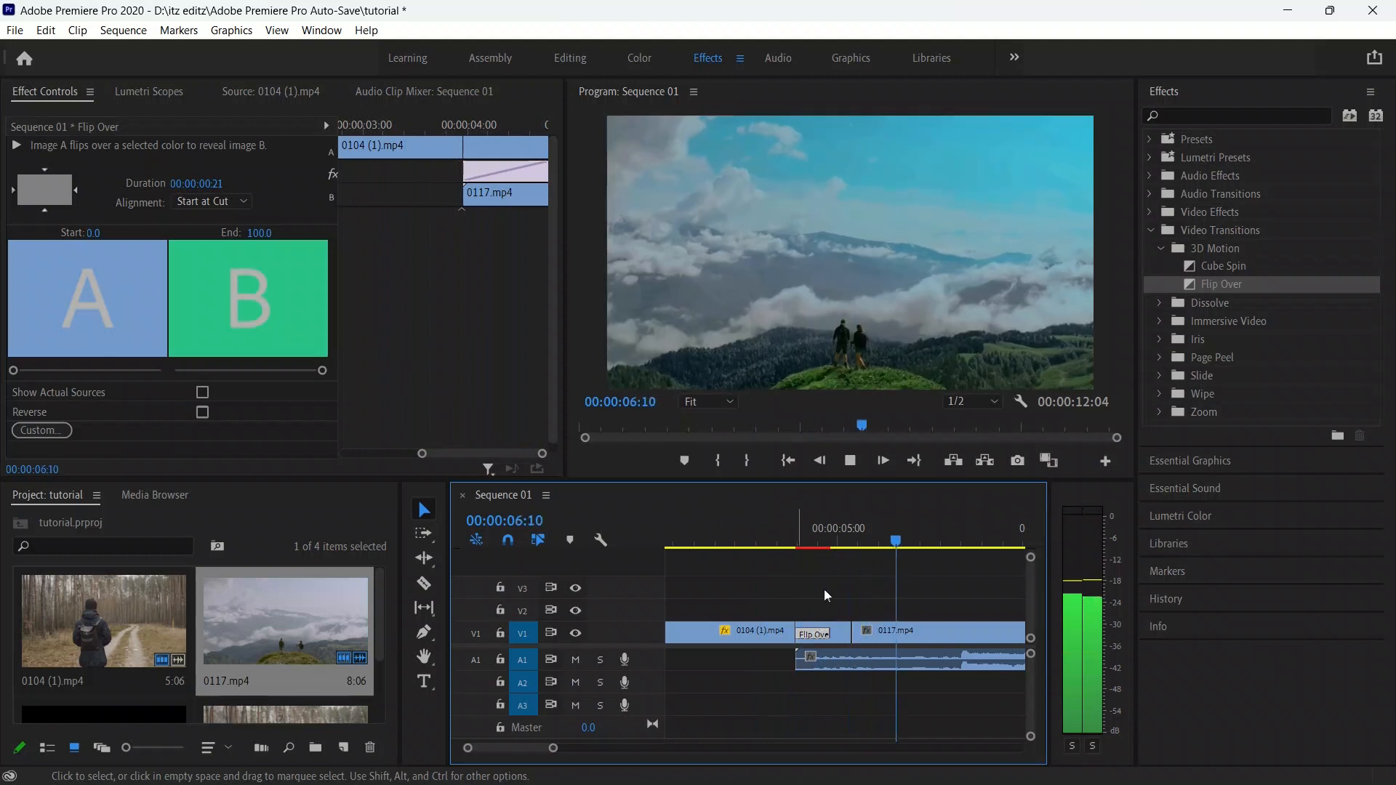
pyautogui.press('space')
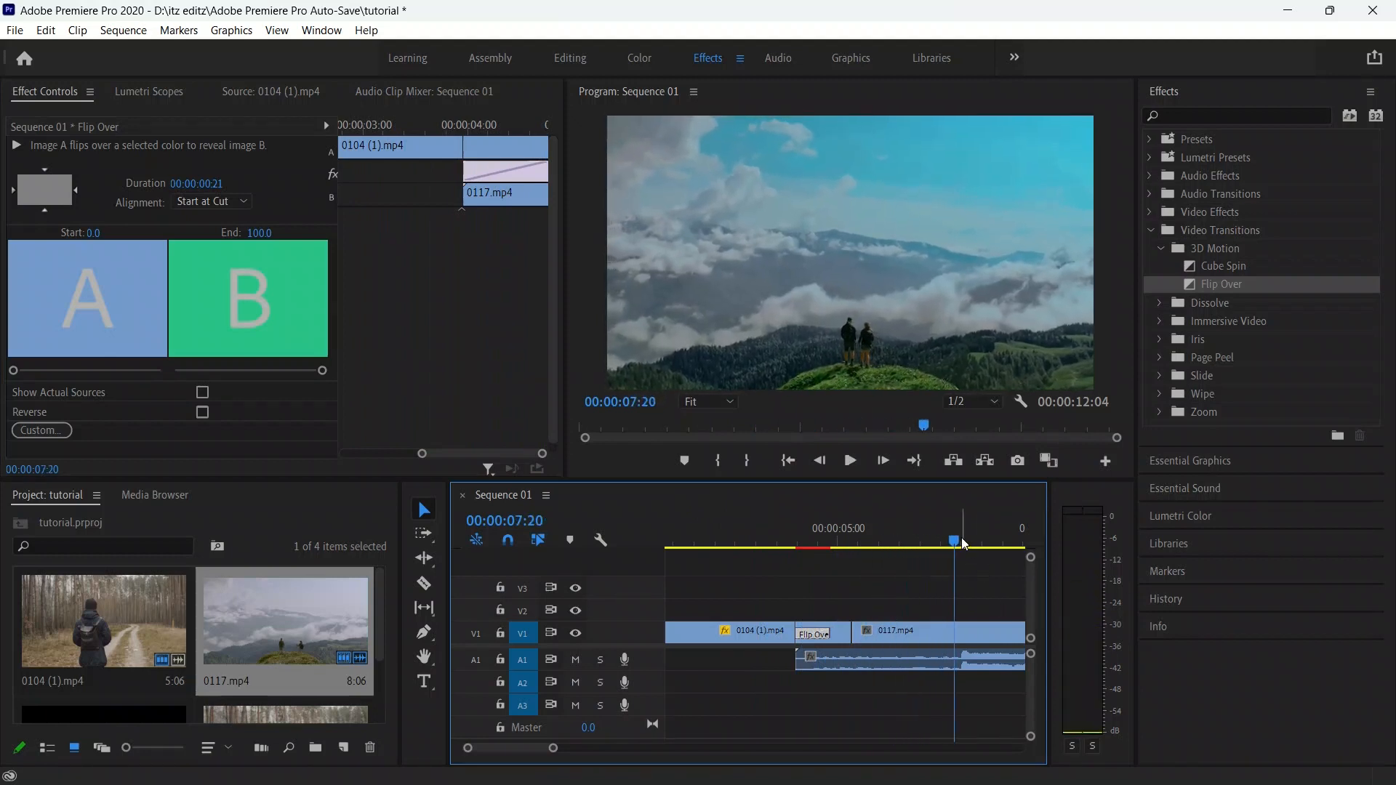
# - Set the Flip Over transition's Start to 16.6 and End to 84.7, and preview it from just before the cut
pyautogui.moveTo(861, 542); pyautogui.dragTo(803, 565)
pyautogui.moveTo(14, 371); pyautogui.dragTo(37, 370)
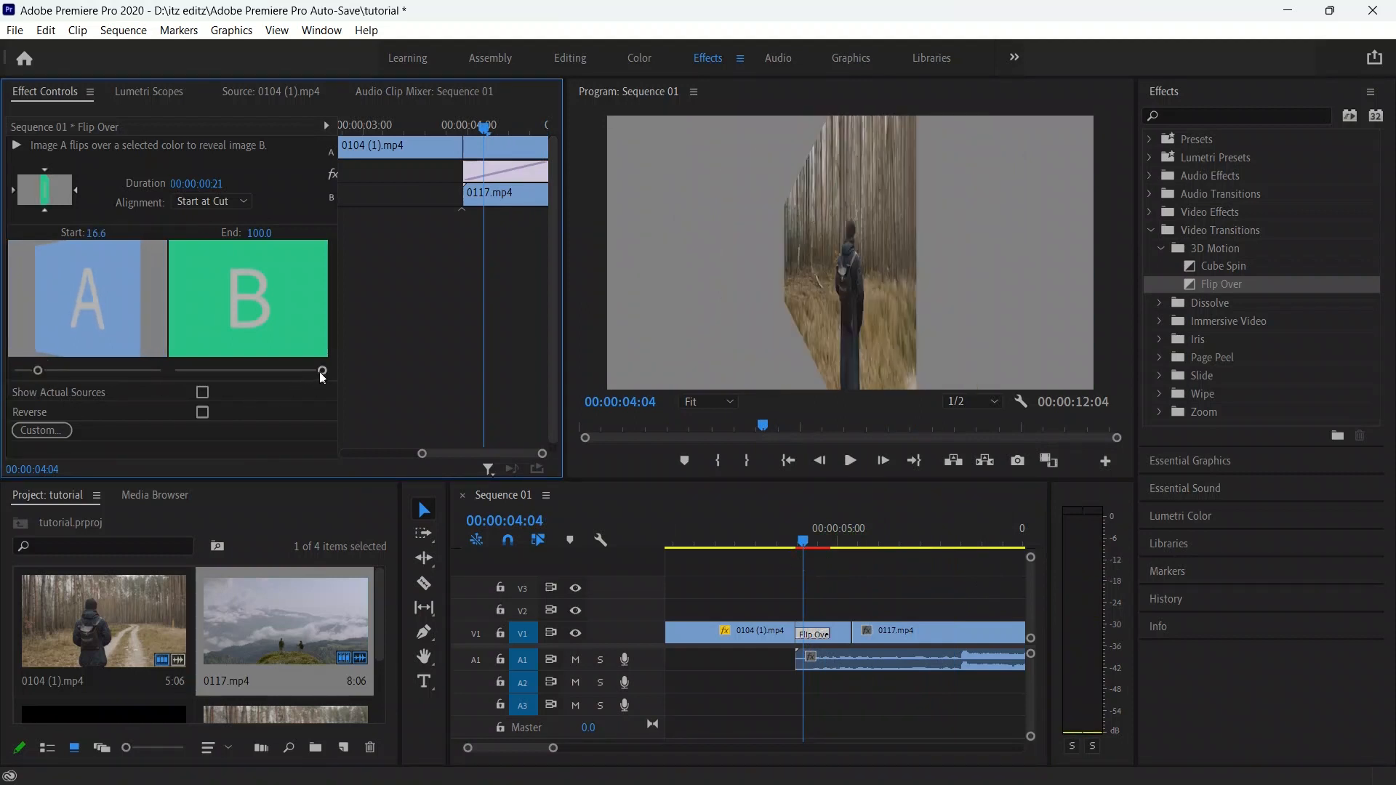
pyautogui.moveTo(321, 371); pyautogui.dragTo(303, 370)
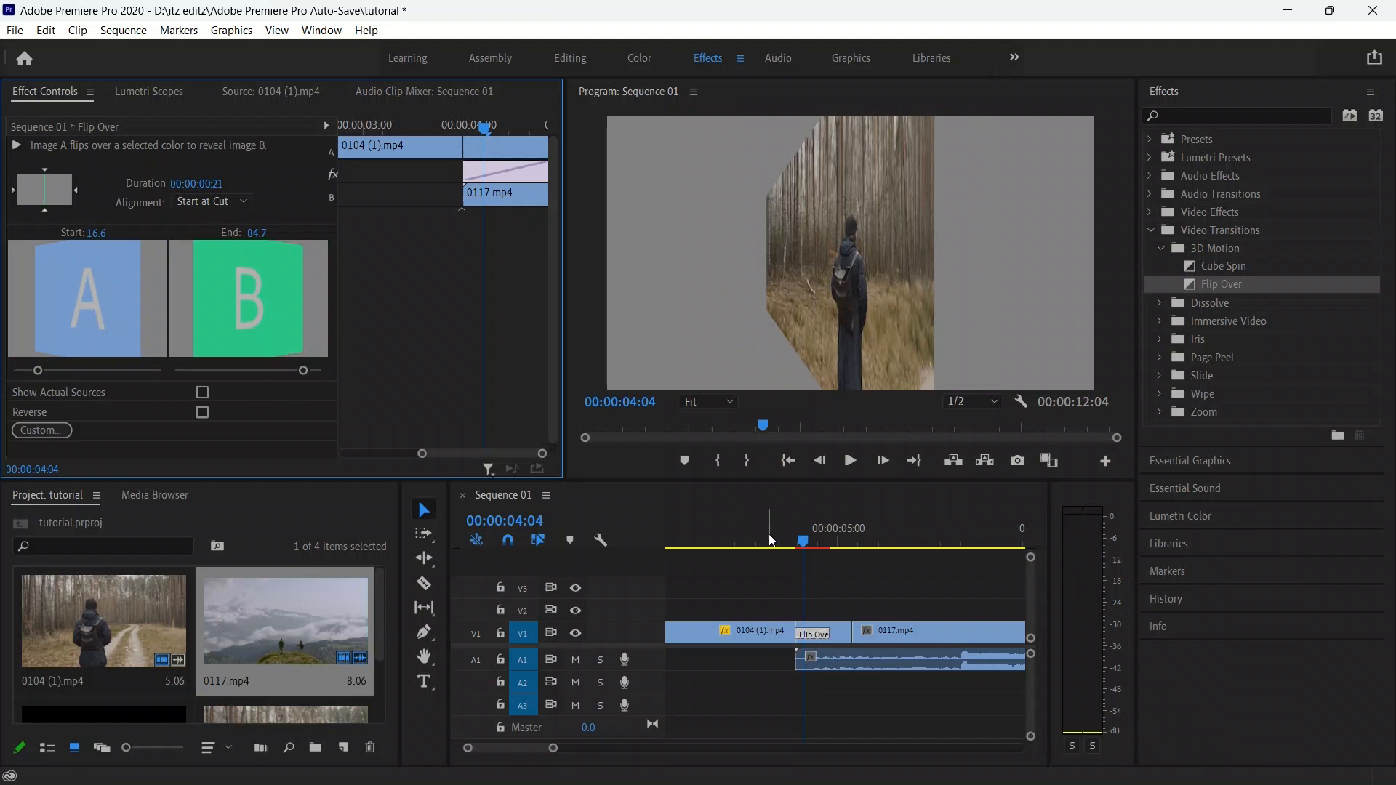
pyautogui.click(761, 538)
pyautogui.press('space')
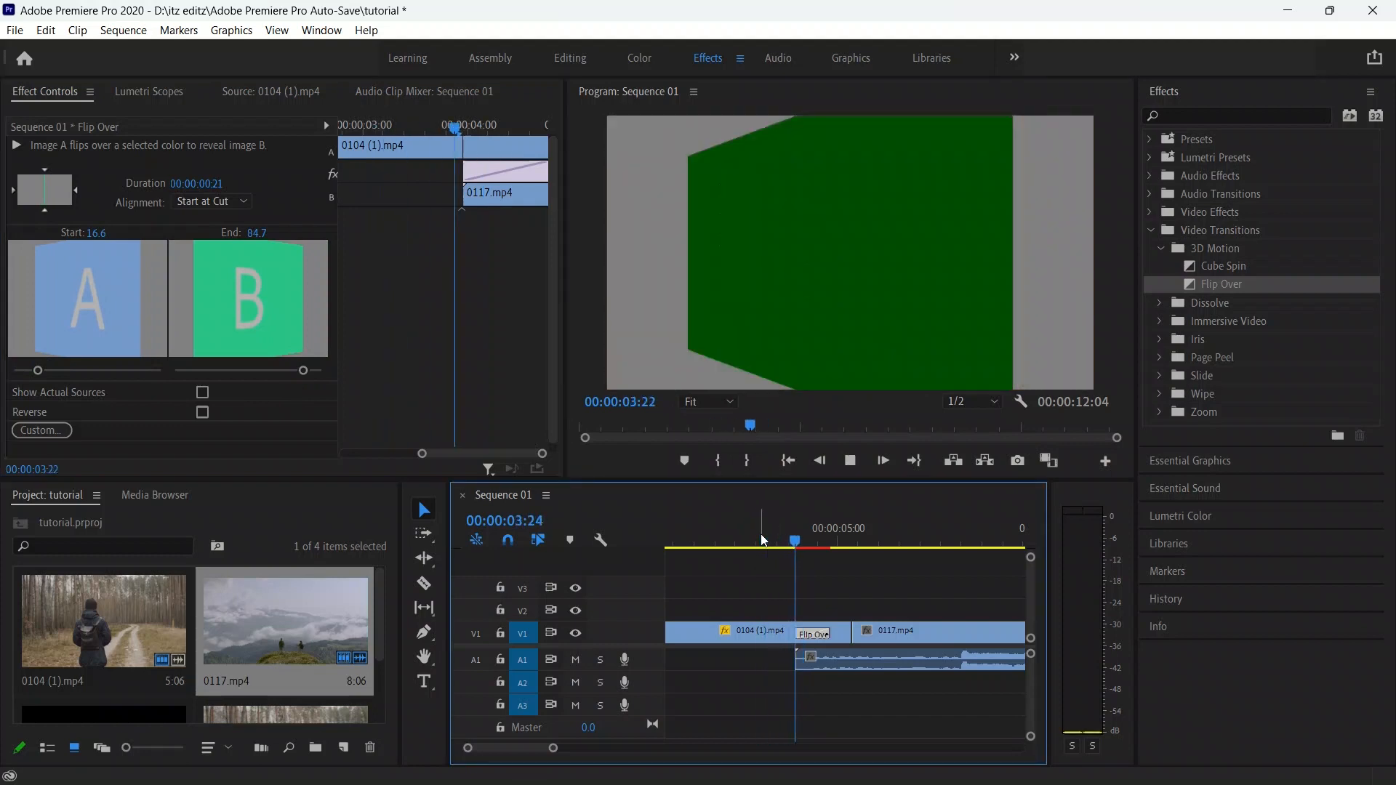
pyautogui.press('space')
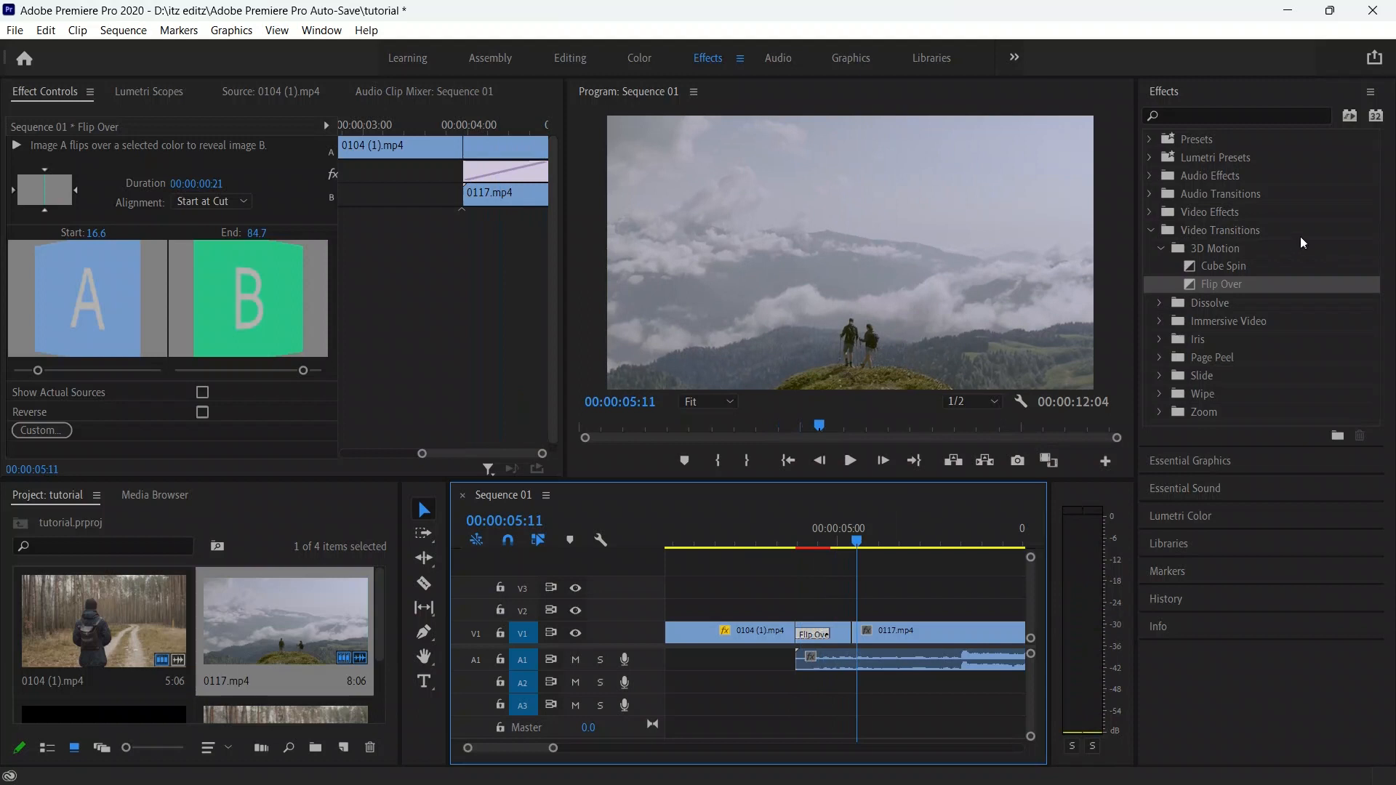
# - Apply the Dust & Scratches effect from the Noise & Grain video effects to the clip 0104 (1).mp4
pyautogui.click(1160, 248)
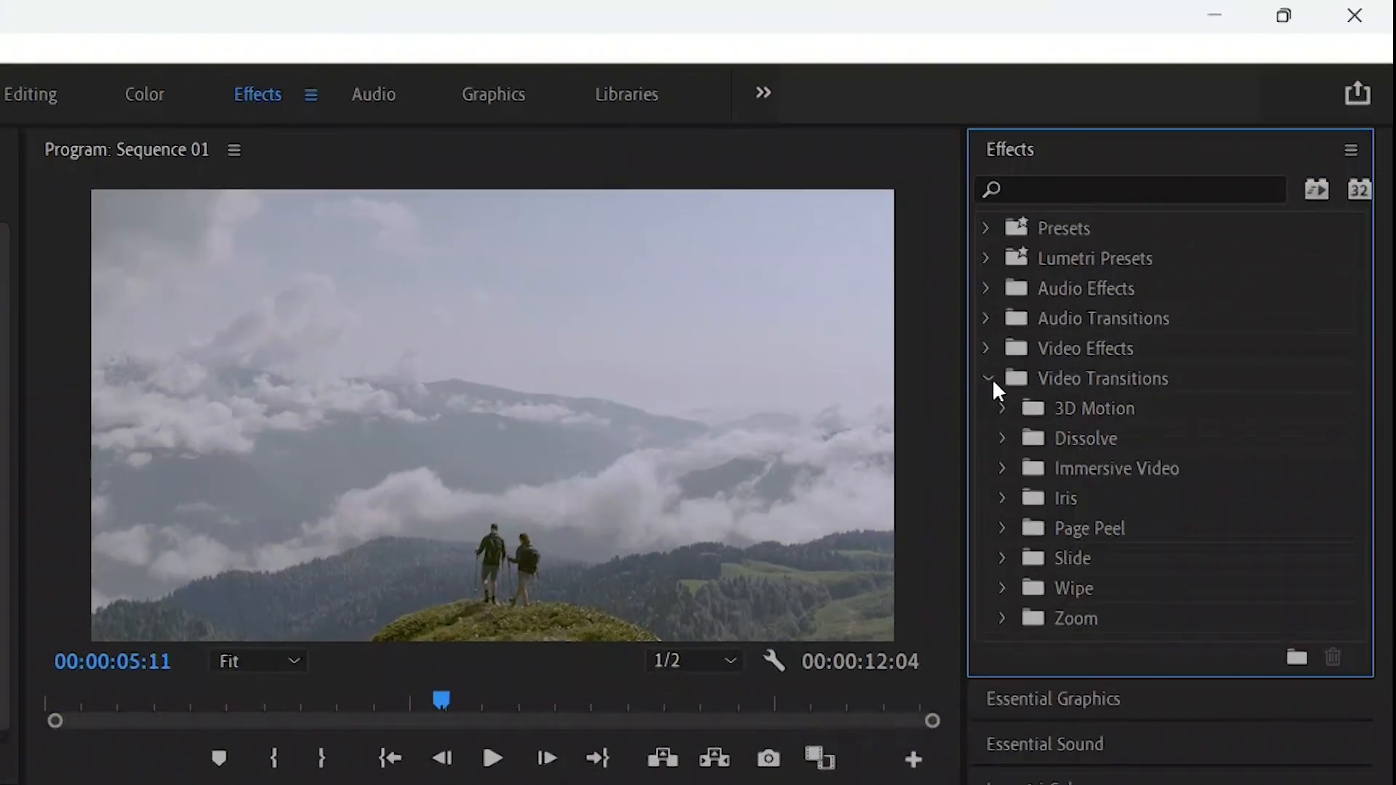
pyautogui.click(1149, 230)
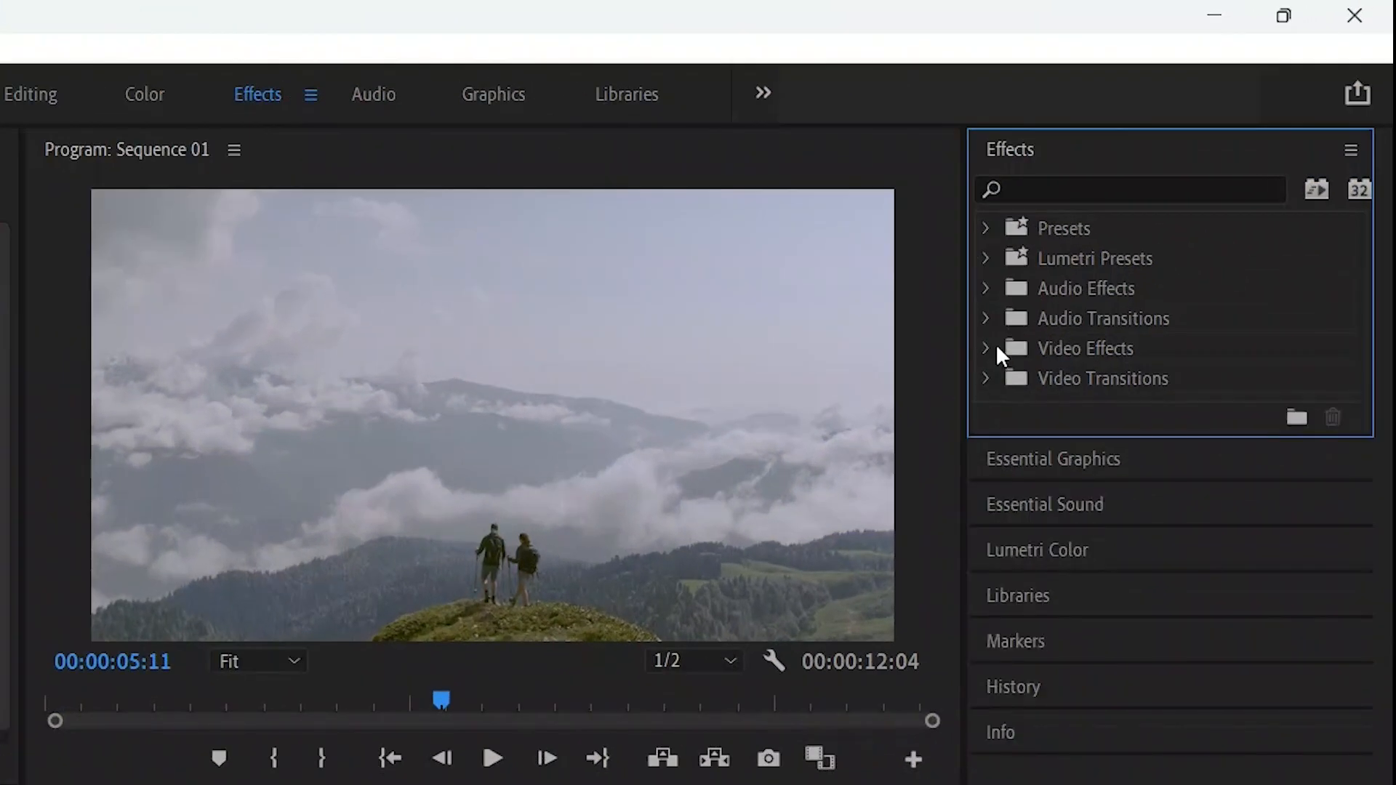
pyautogui.click(987, 349)
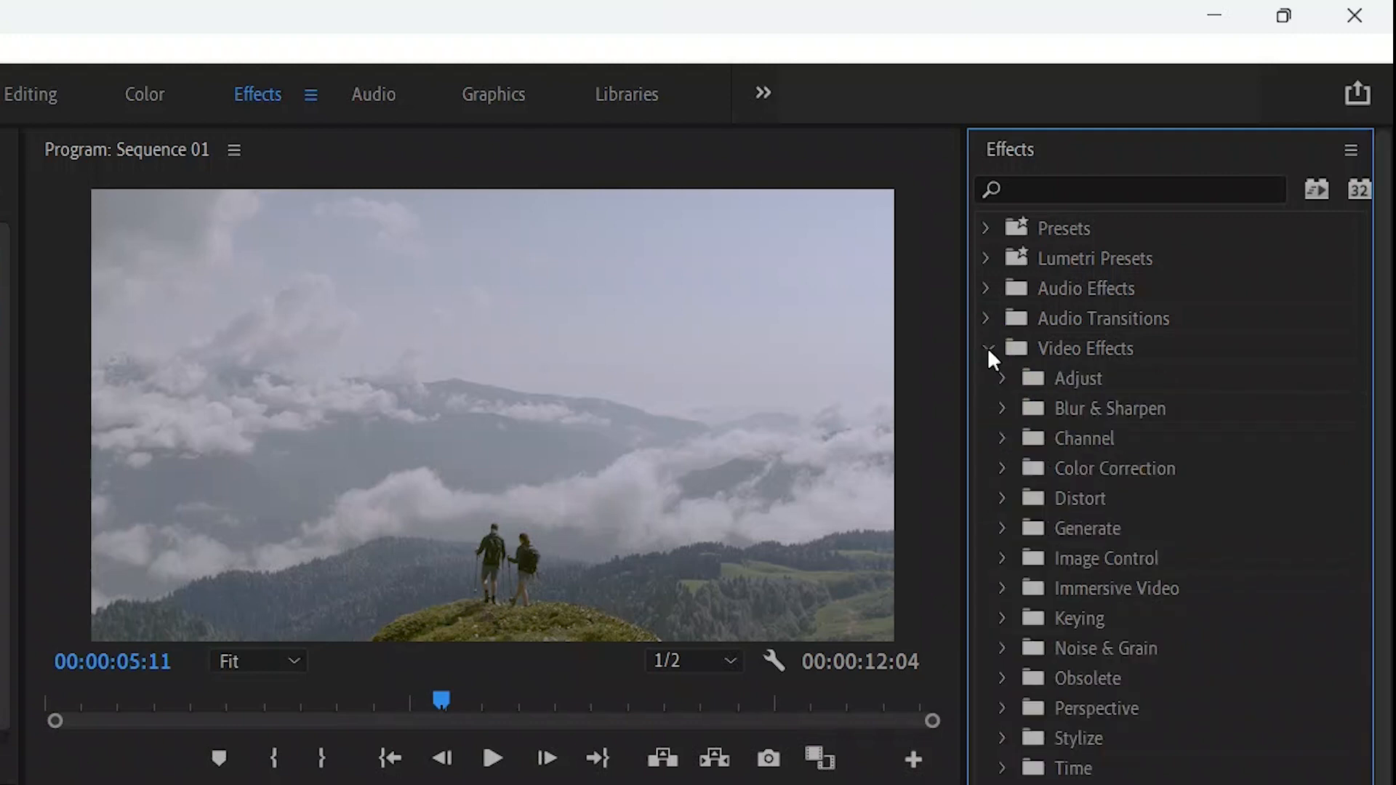
pyautogui.click(1108, 640)
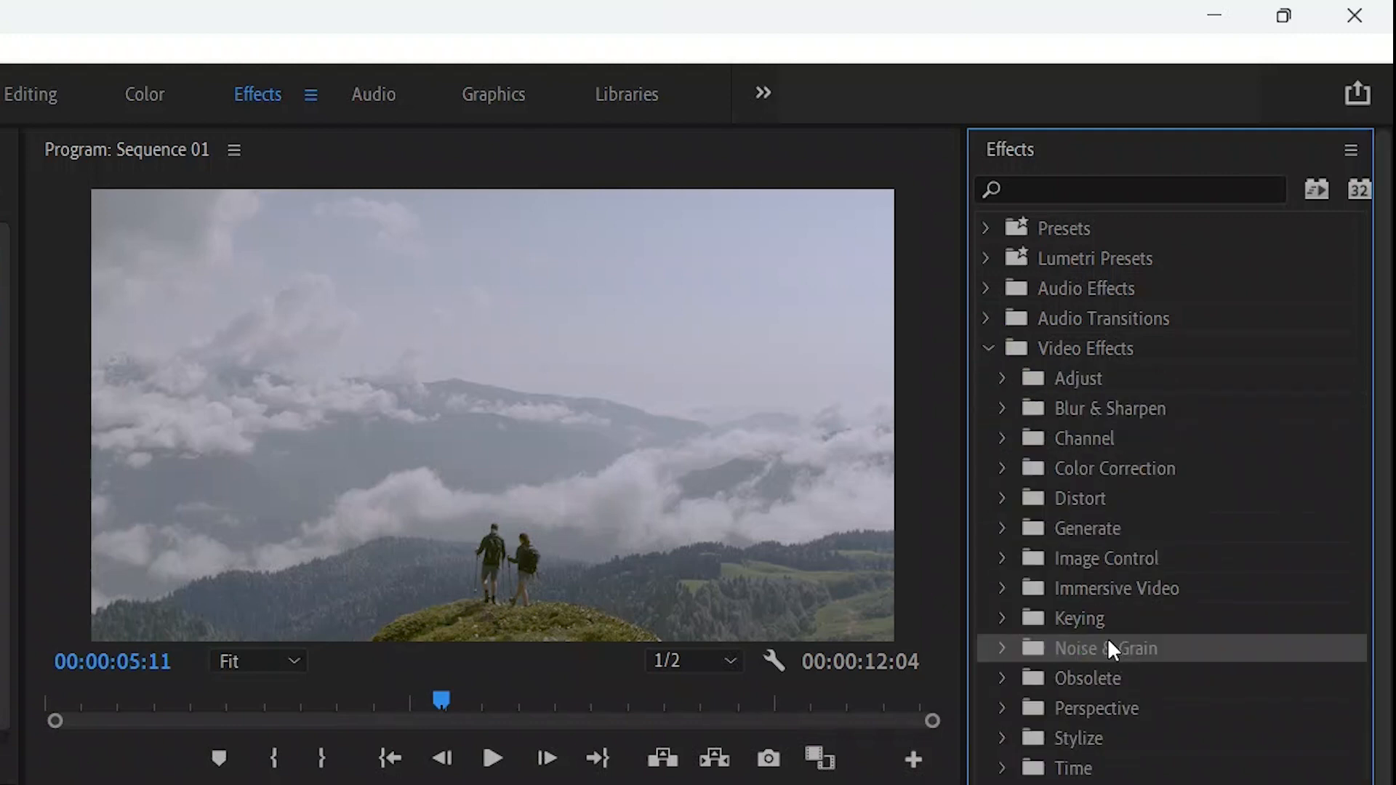
pyautogui.click(998, 648)
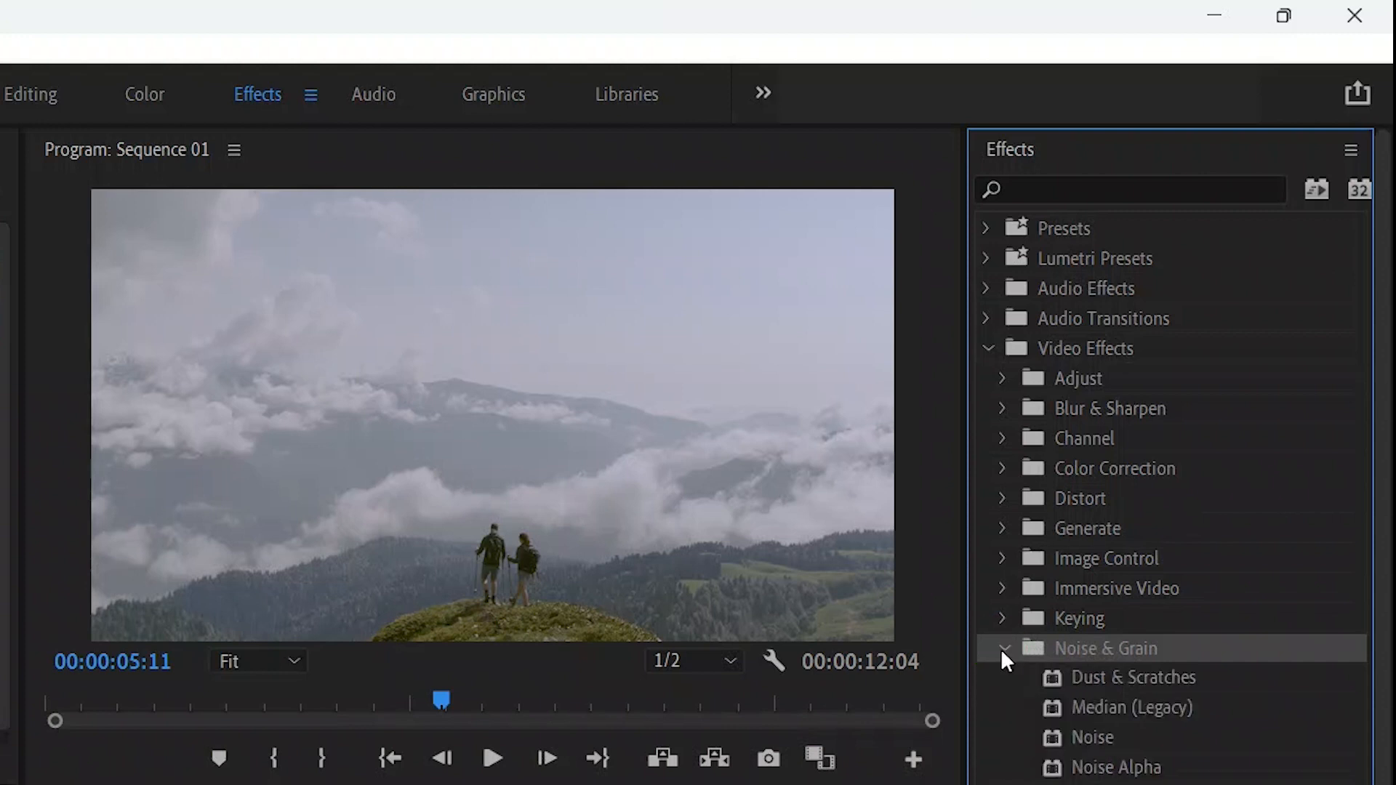
pyautogui.moveTo(1063, 679); pyautogui.dragTo(270, 784)
pyautogui.moveTo(715, 624); pyautogui.dragTo(712, 636)
# - Set the Dust & Scratches Radius of 0104 (1).mp4 to 0 with the playhead at the sequence start, and collapse the Noise & Grain effects
pyautogui.moveTo(856, 543); pyautogui.dragTo(659, 568)
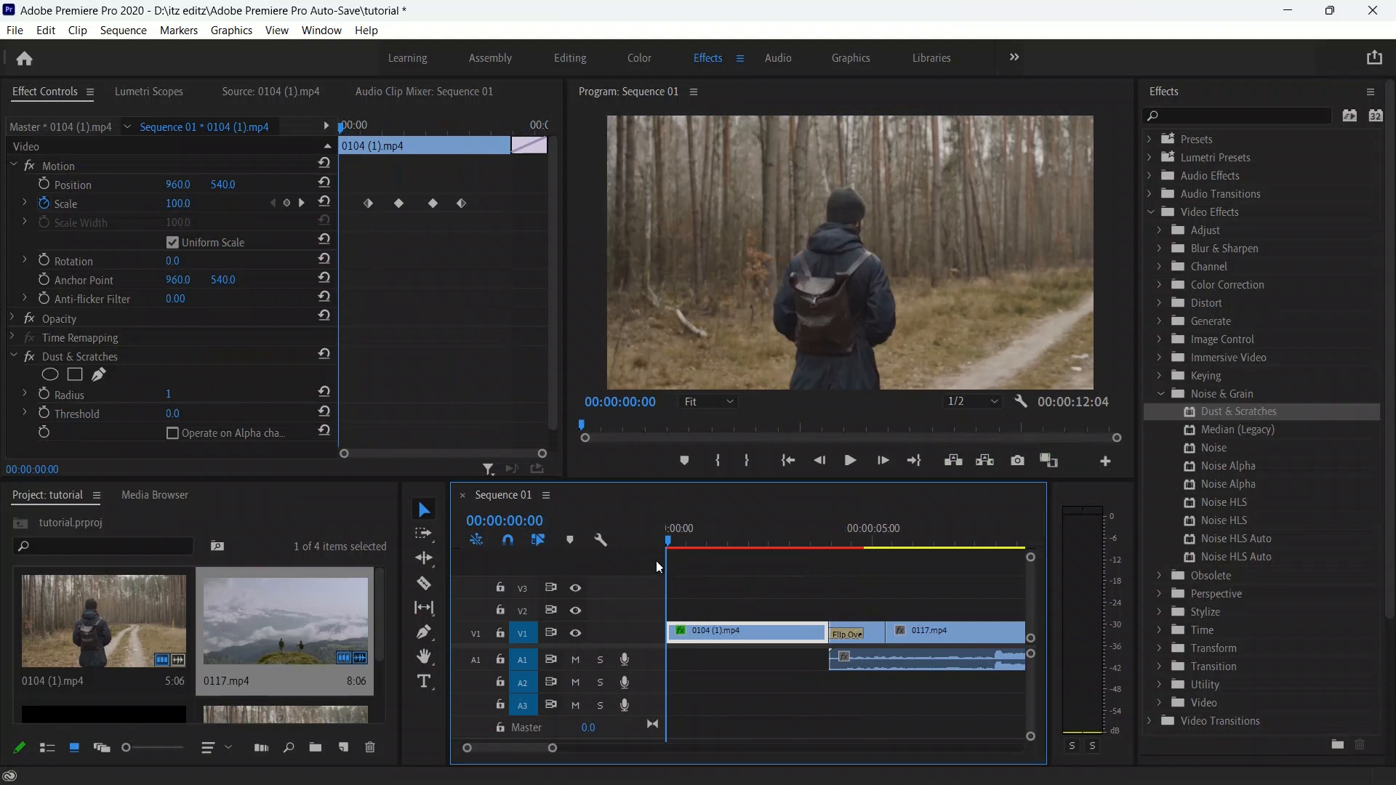
pyautogui.click(50, 84)
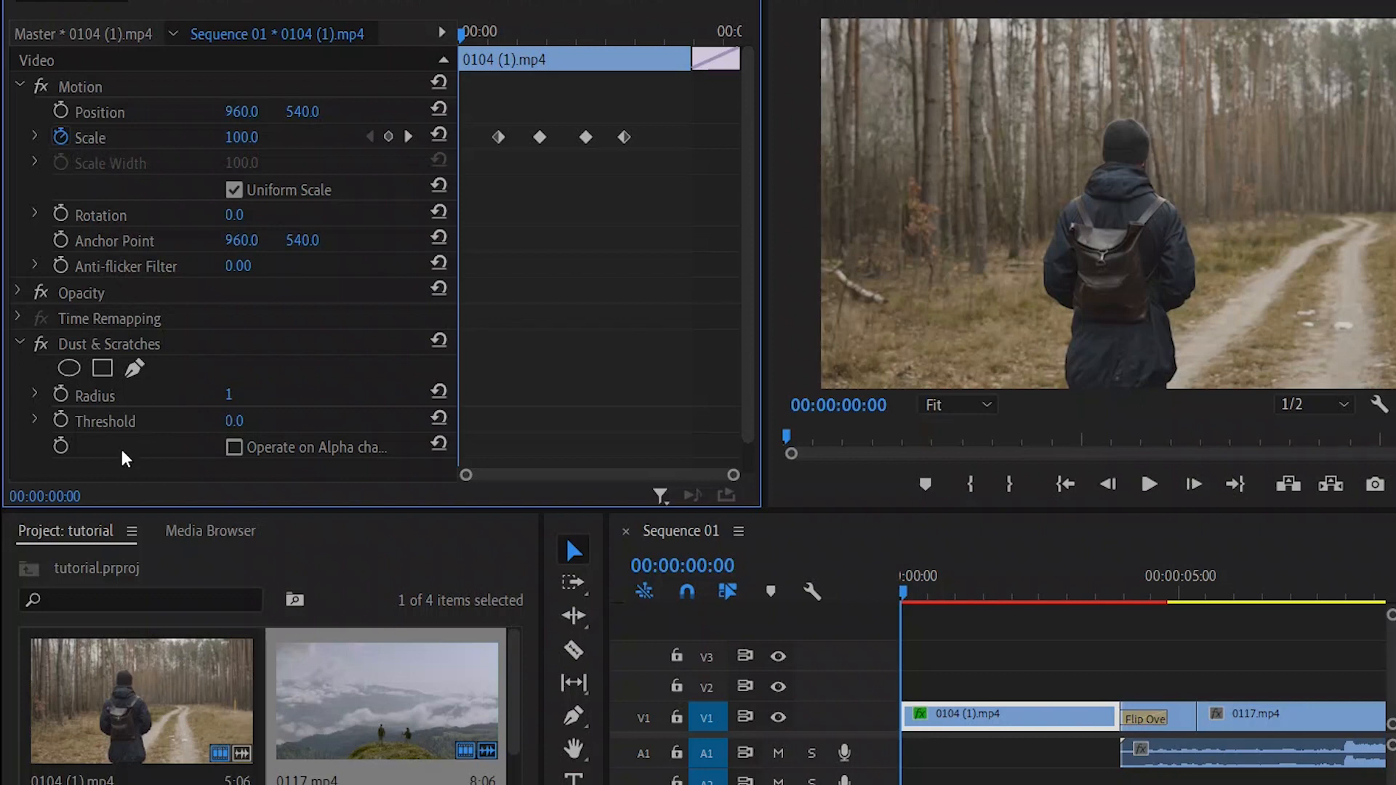
pyautogui.moveTo(226, 395); pyautogui.dragTo(62, 407)
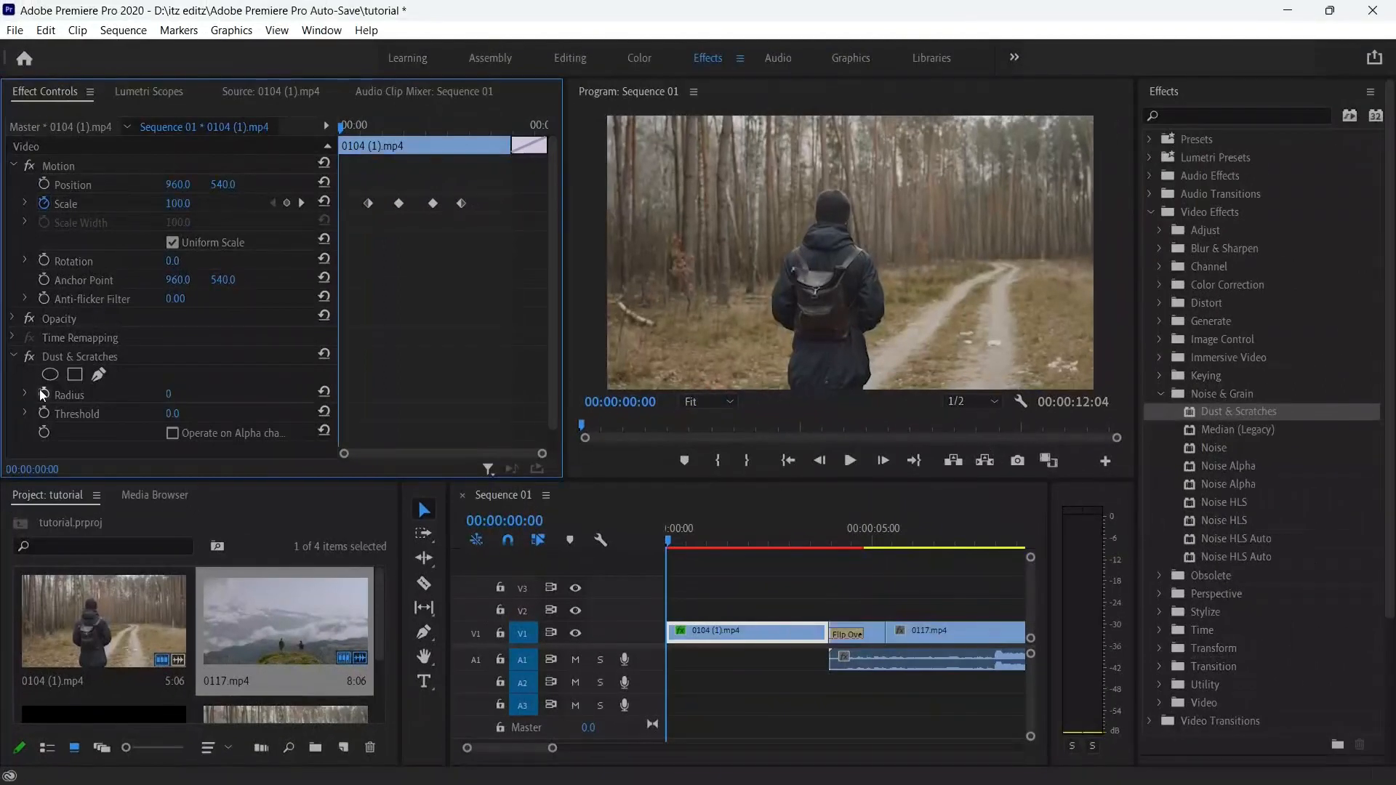
pyautogui.scroll(-2, 1219, 470)
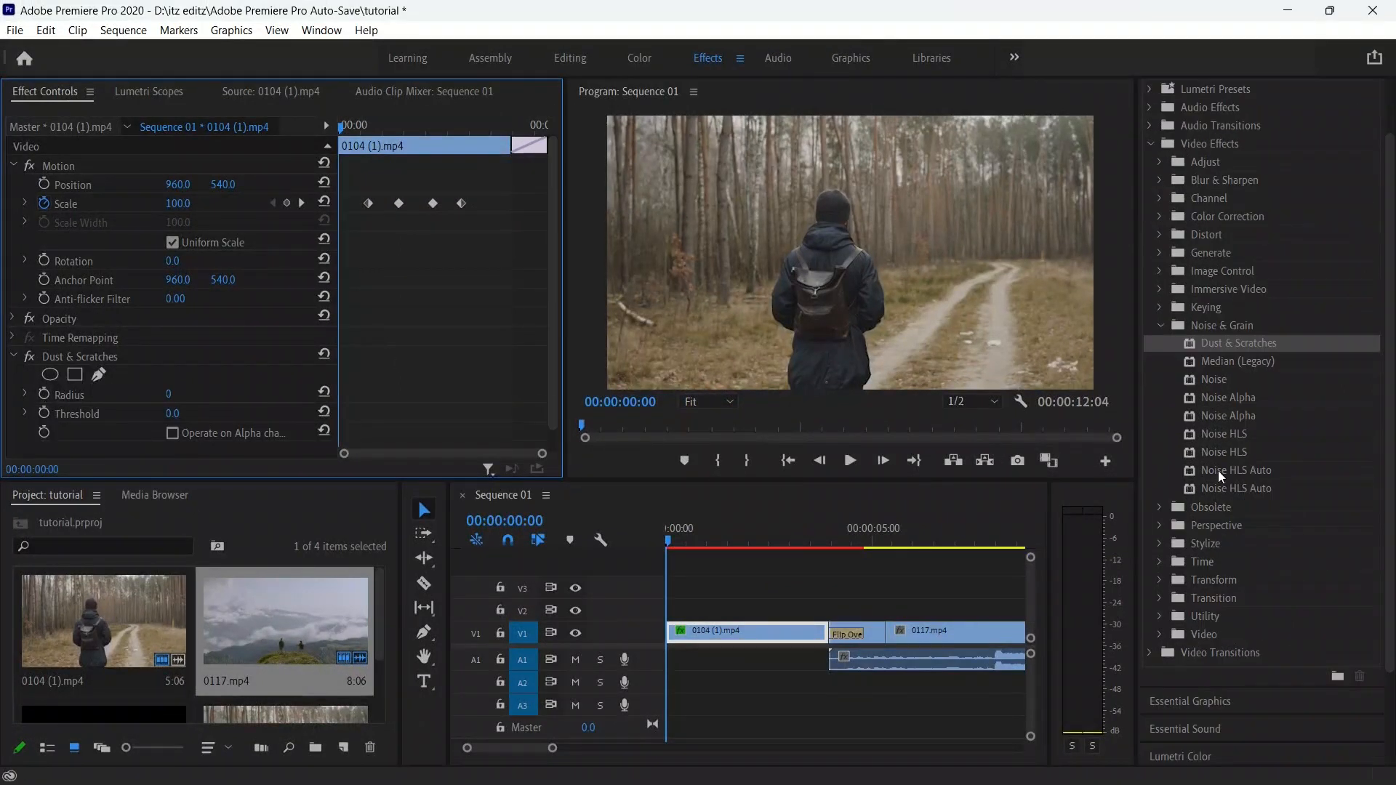
pyautogui.click(1159, 324)
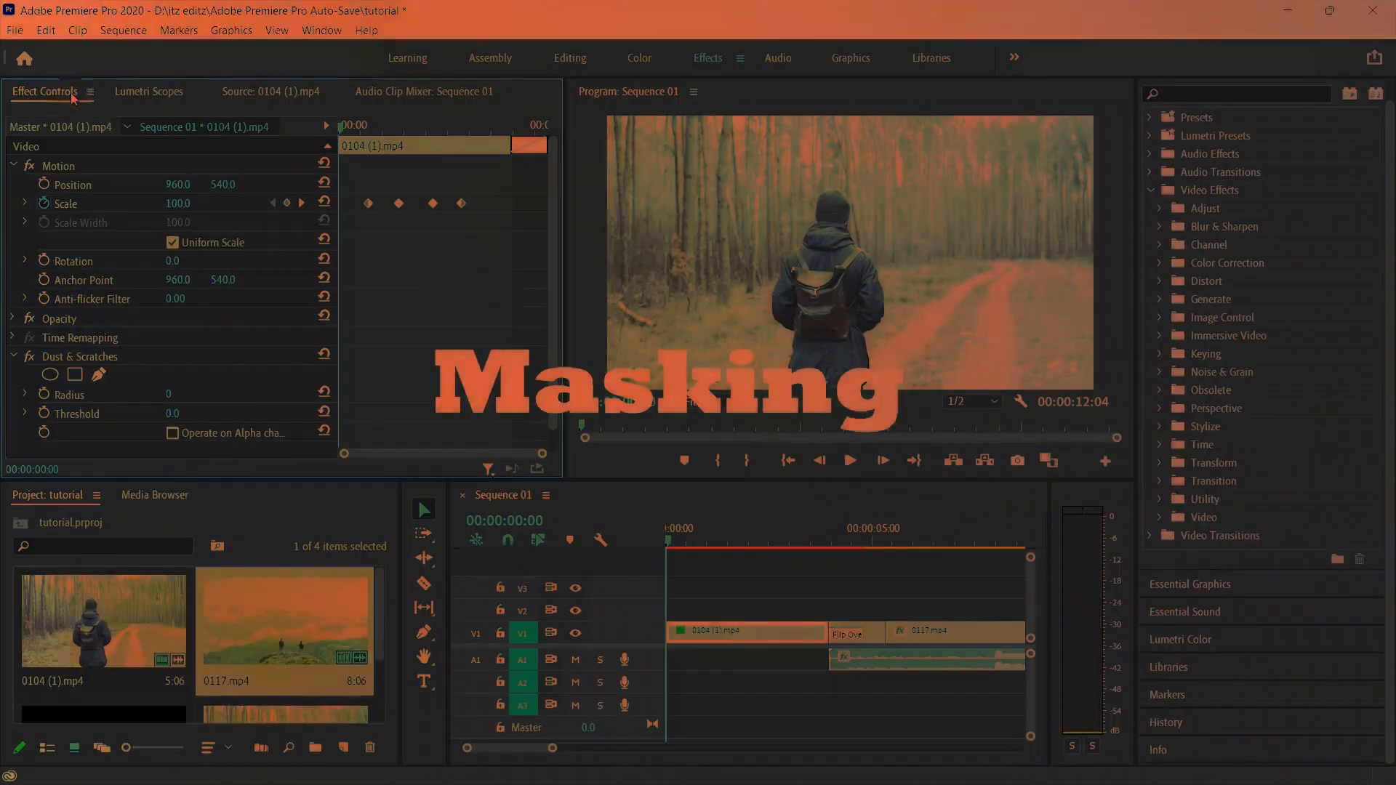
# - Place the short 0117.mp4 piece on V2 above 0104 (1).mp4, extend it to that clip's end, and preview the overlap
pyautogui.click(826, 602)
pyautogui.moveTo(836, 631)
pyautogui.mouseDown()
pyautogui.moveTo(756, 590)
pyautogui.moveTo(718, 605)
pyautogui.moveTo(841, 623)
pyautogui.mouseUp()
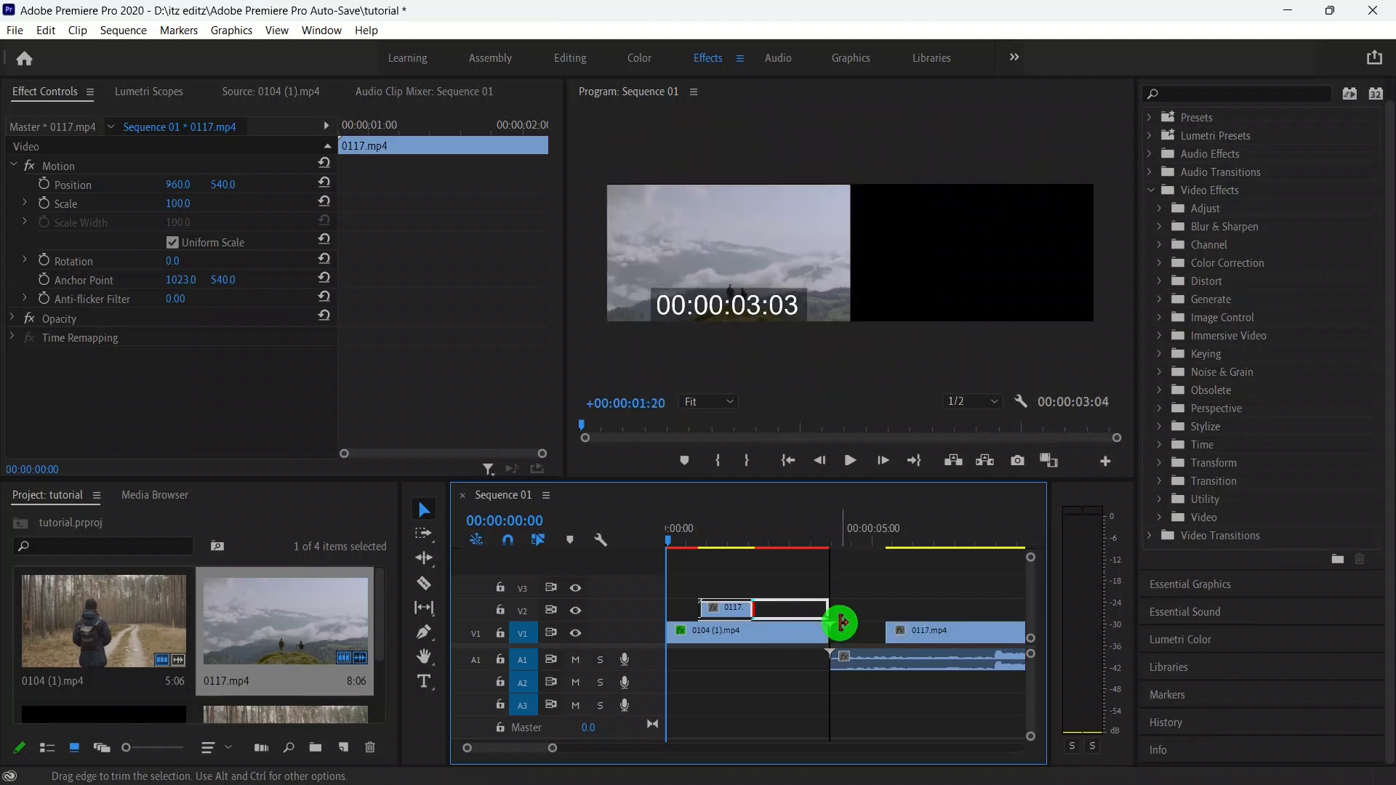
pyautogui.press('space')
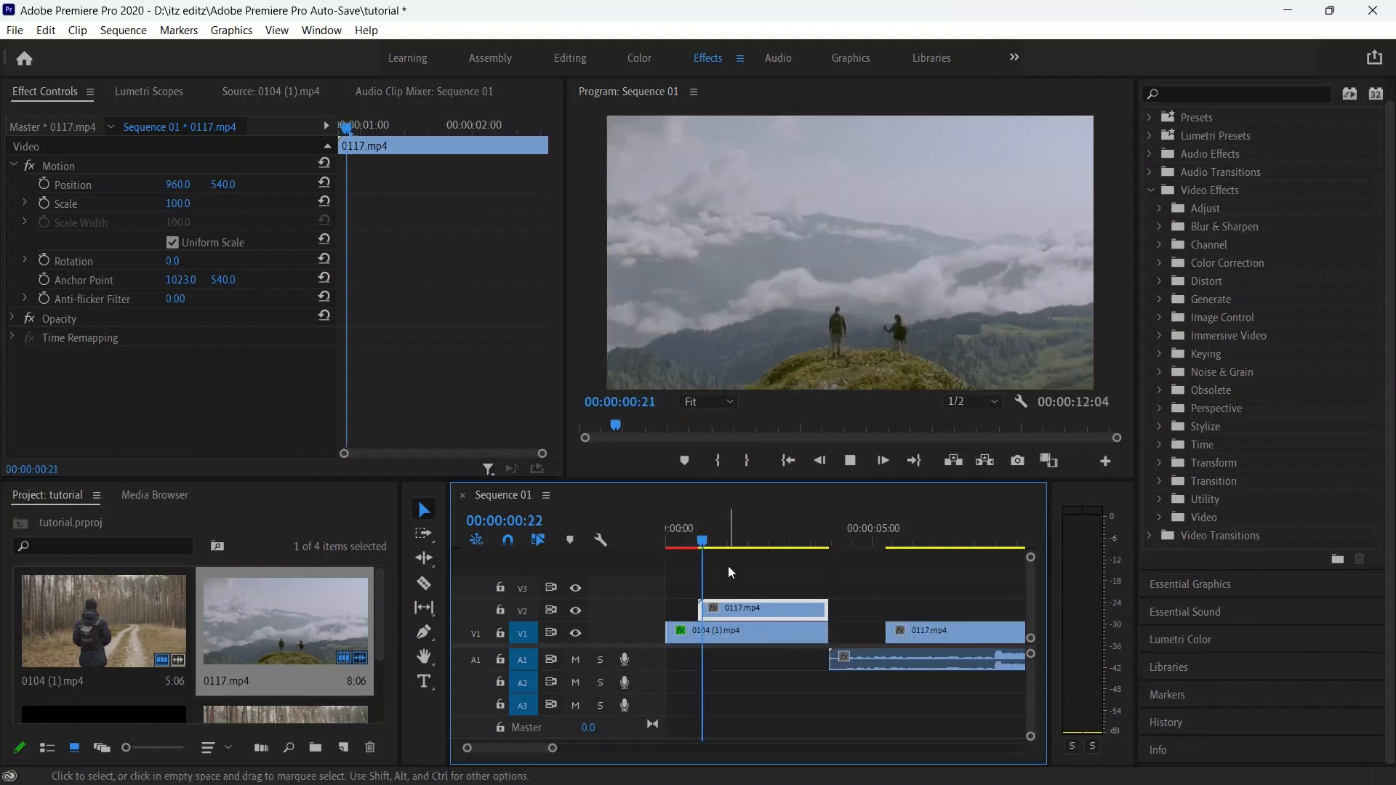
pyautogui.press('space')
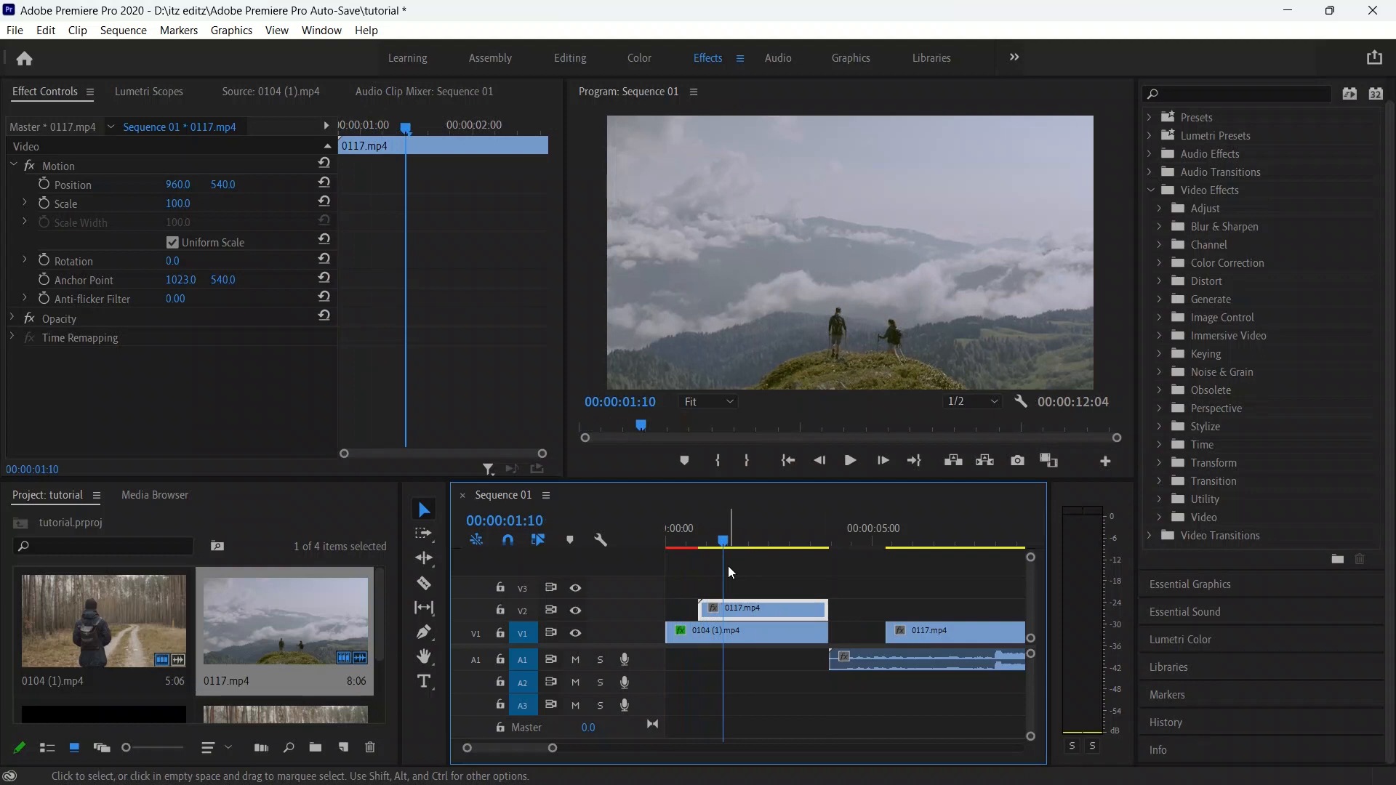
# - Add an ellipse Opacity mask to the 0117.mp4 clip on V2 at 00:00:01:11
pyautogui.click(744, 629)
pyautogui.click(749, 616)
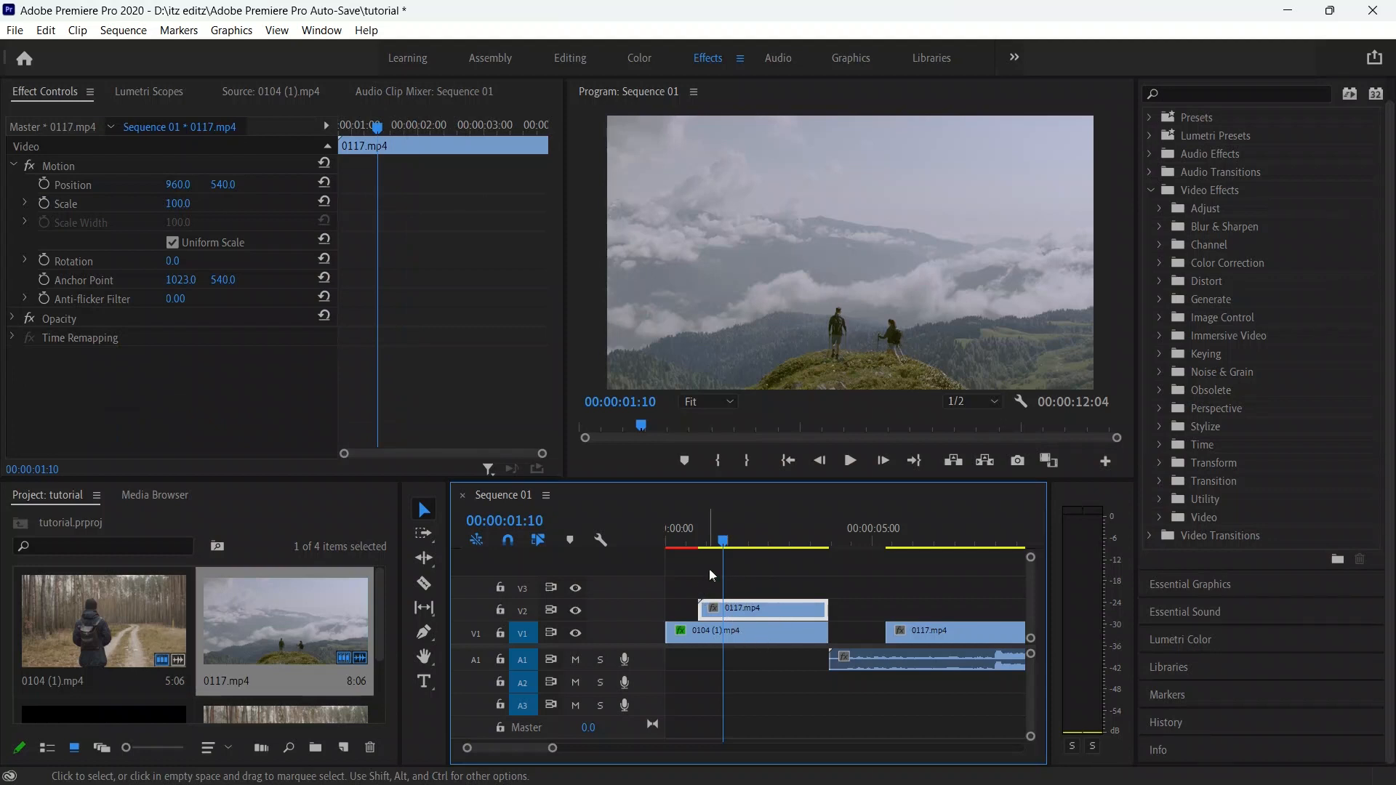
pyautogui.moveTo(722, 536)
pyautogui.mouseDown()
pyautogui.moveTo(707, 537)
pyautogui.moveTo(725, 547)
pyautogui.mouseUp()
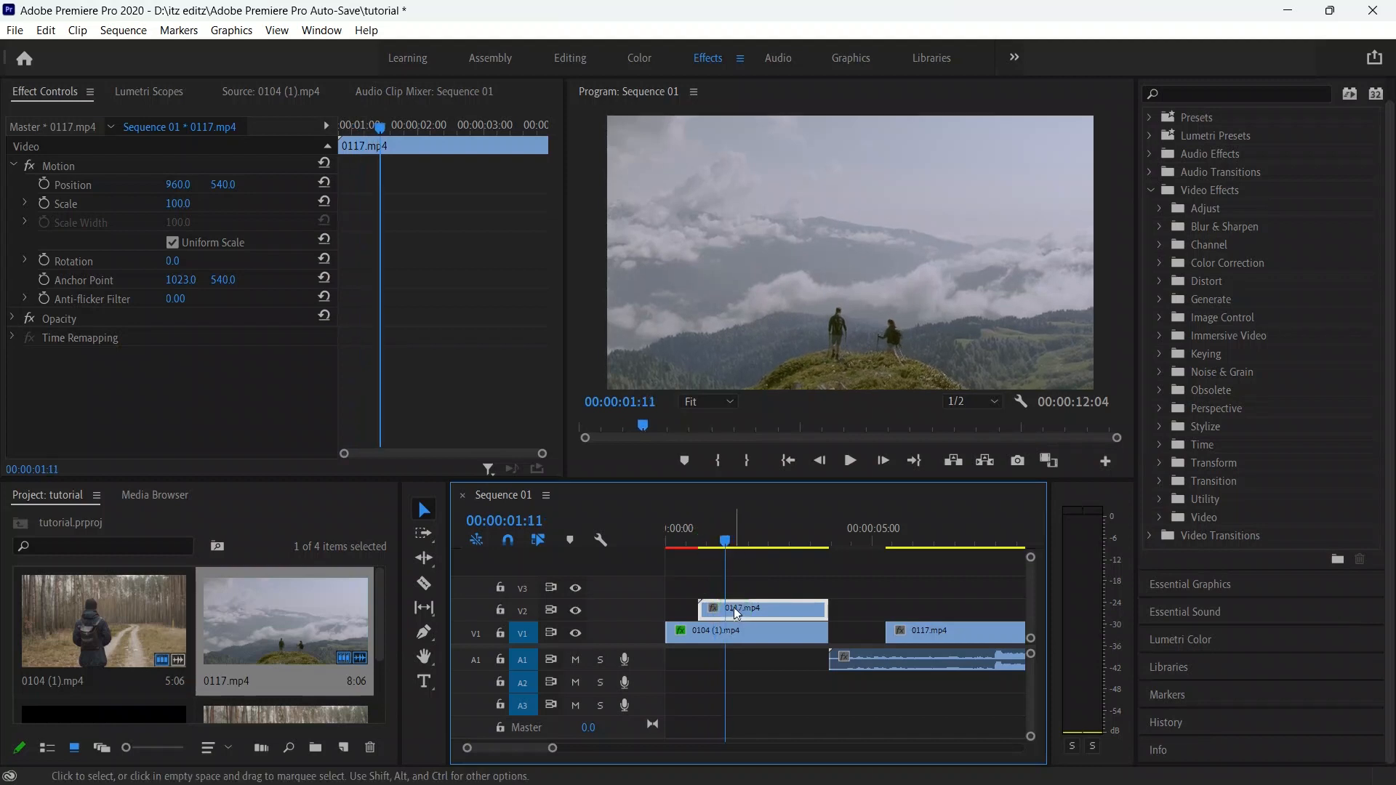
pyautogui.click(45, 94)
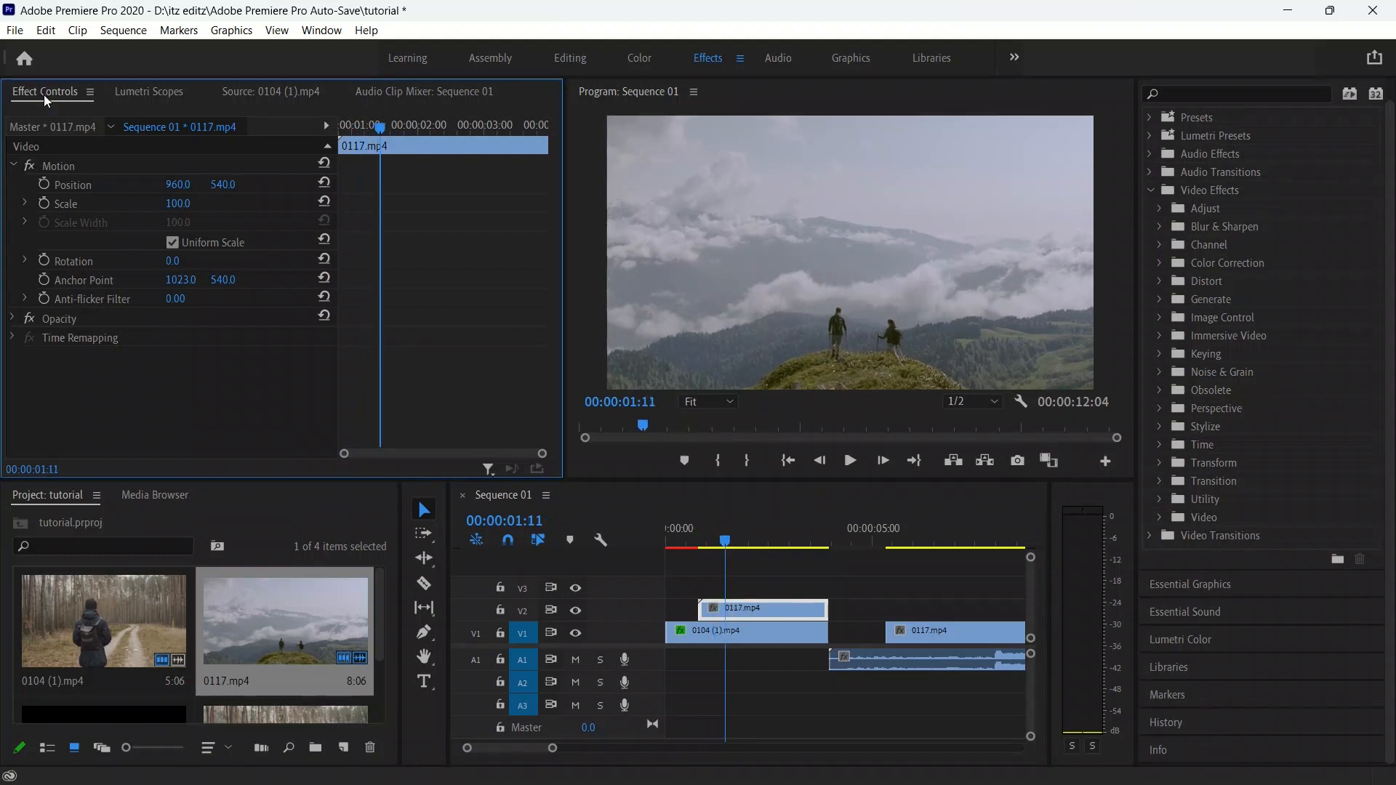
pyautogui.click(13, 317)
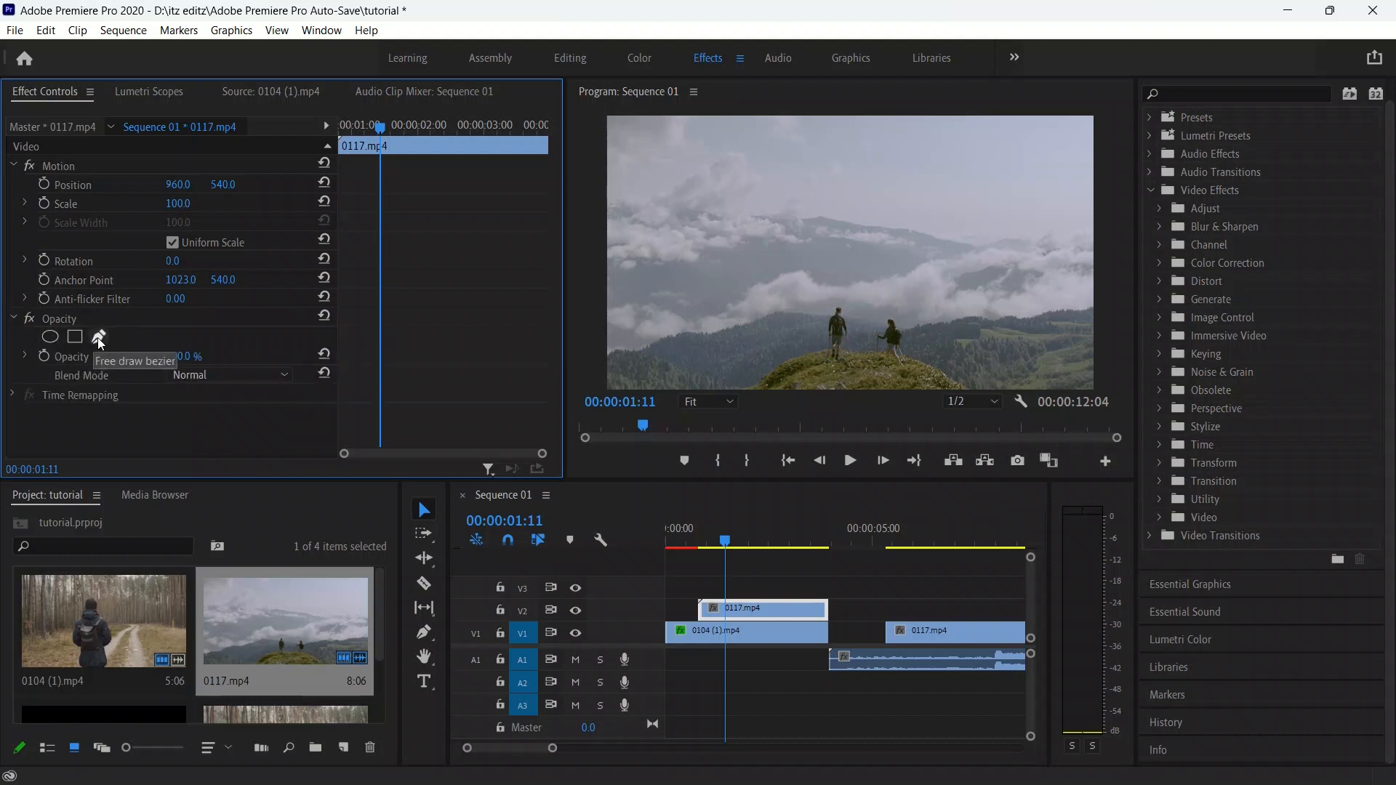
pyautogui.click(49, 336)
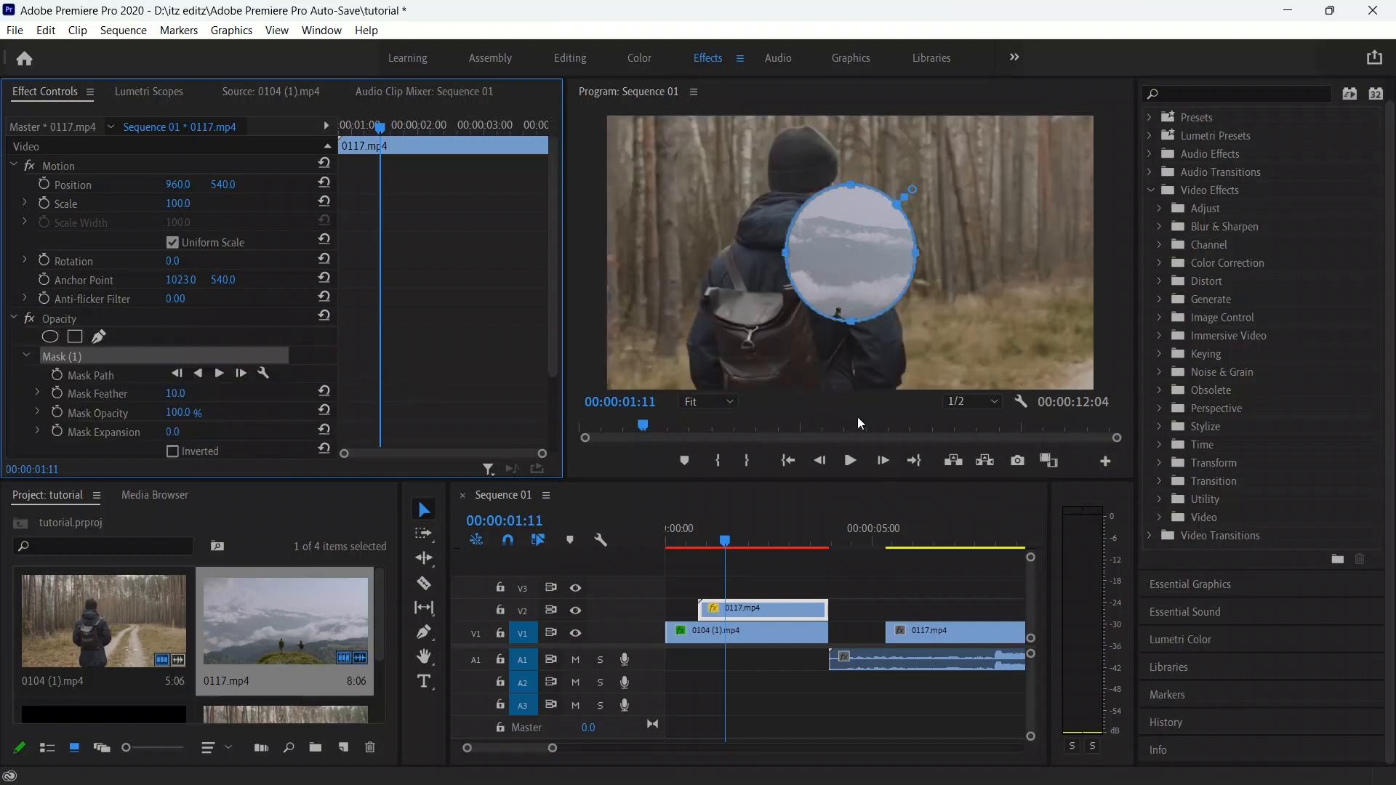
# - Move the ellipse mask over the two hikers and shrink it to a small circle around them
pyautogui.moveTo(836, 280); pyautogui.dragTo(846, 344)
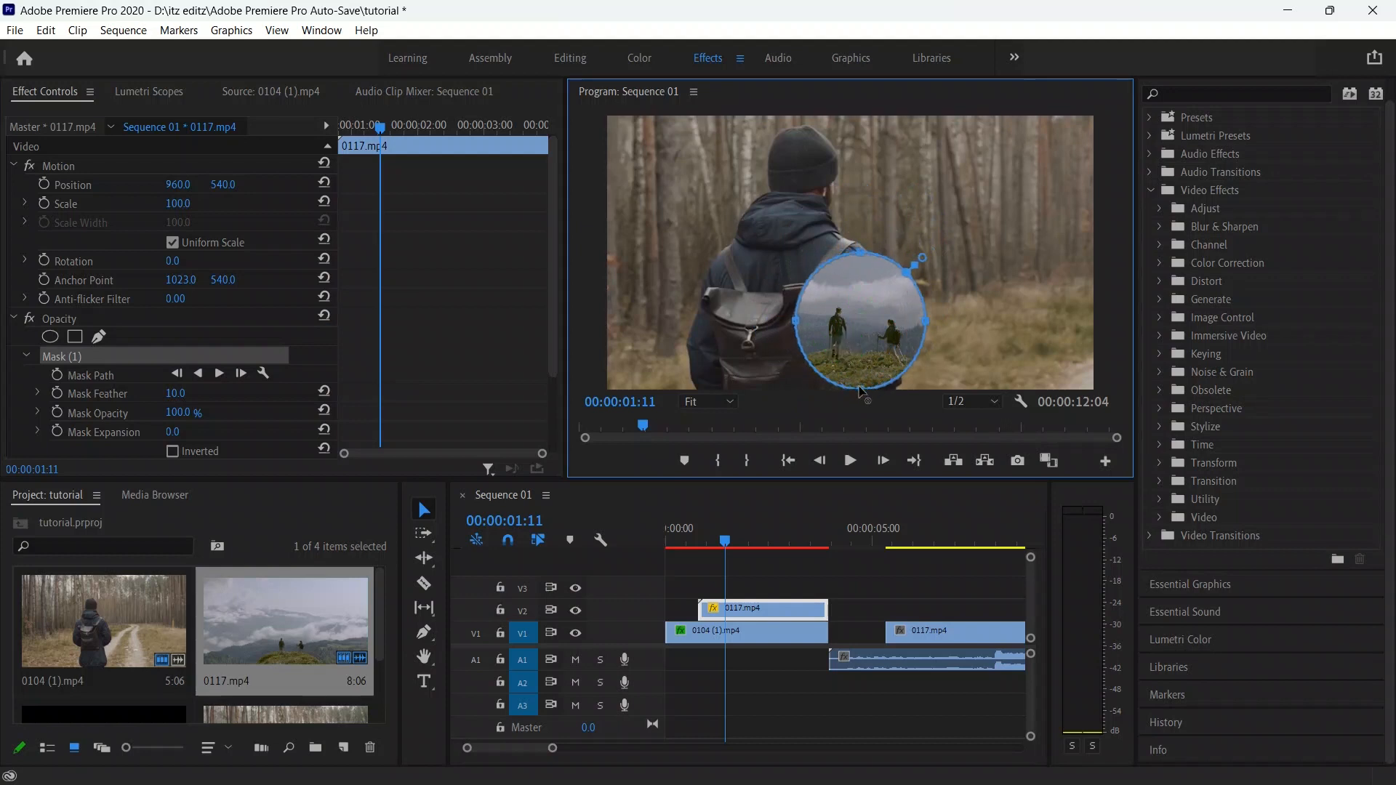
pyautogui.moveTo(861, 393); pyautogui.dragTo(842, 350)
pyautogui.moveTo(794, 300); pyautogui.dragTo(817, 301)
pyautogui.moveTo(927, 306); pyautogui.dragTo(872, 320)
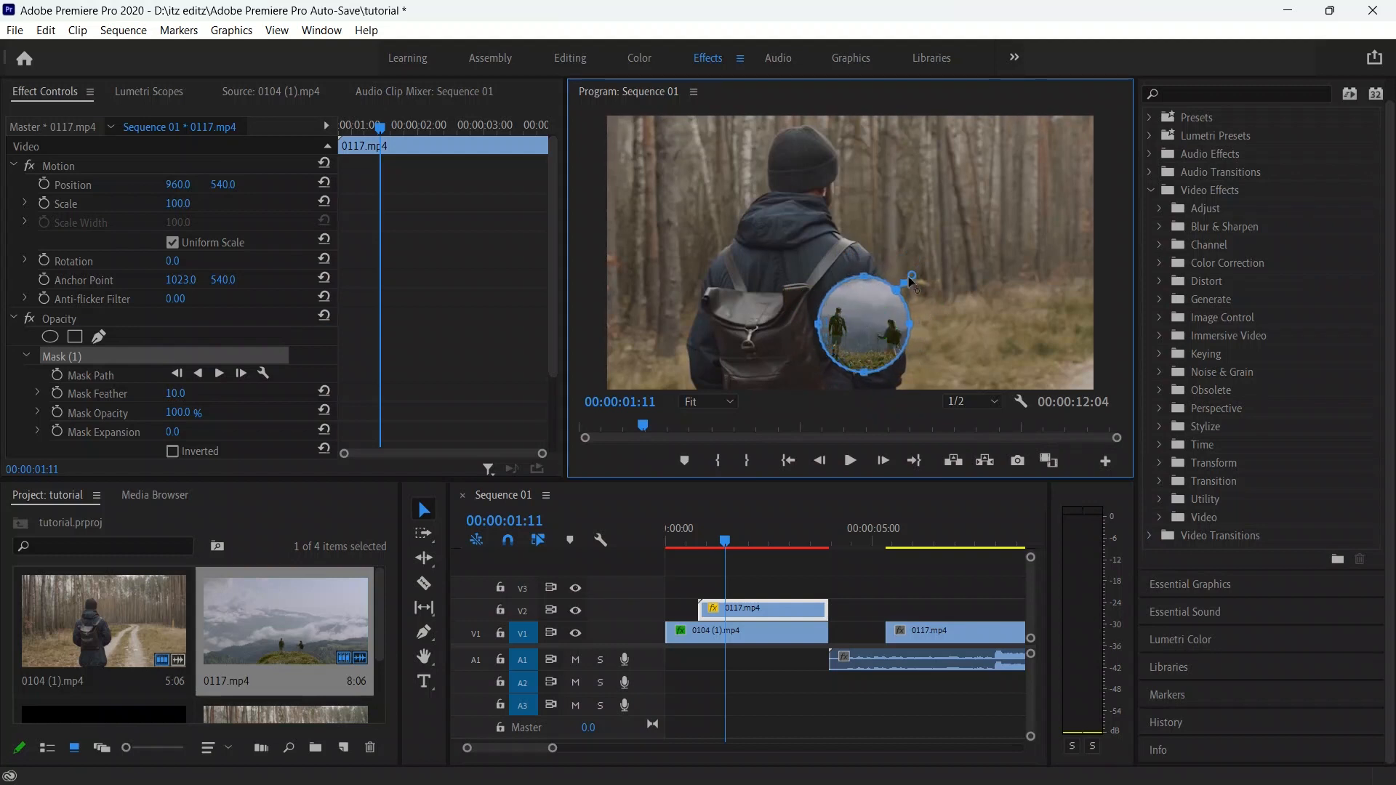
# - Set the ellipse mask's Mask Feather to 102.0 and play the sequence to preview the masked overlay
pyautogui.click(177, 397)
pyautogui.moveTo(177, 393); pyautogui.dragTo(237, 392)
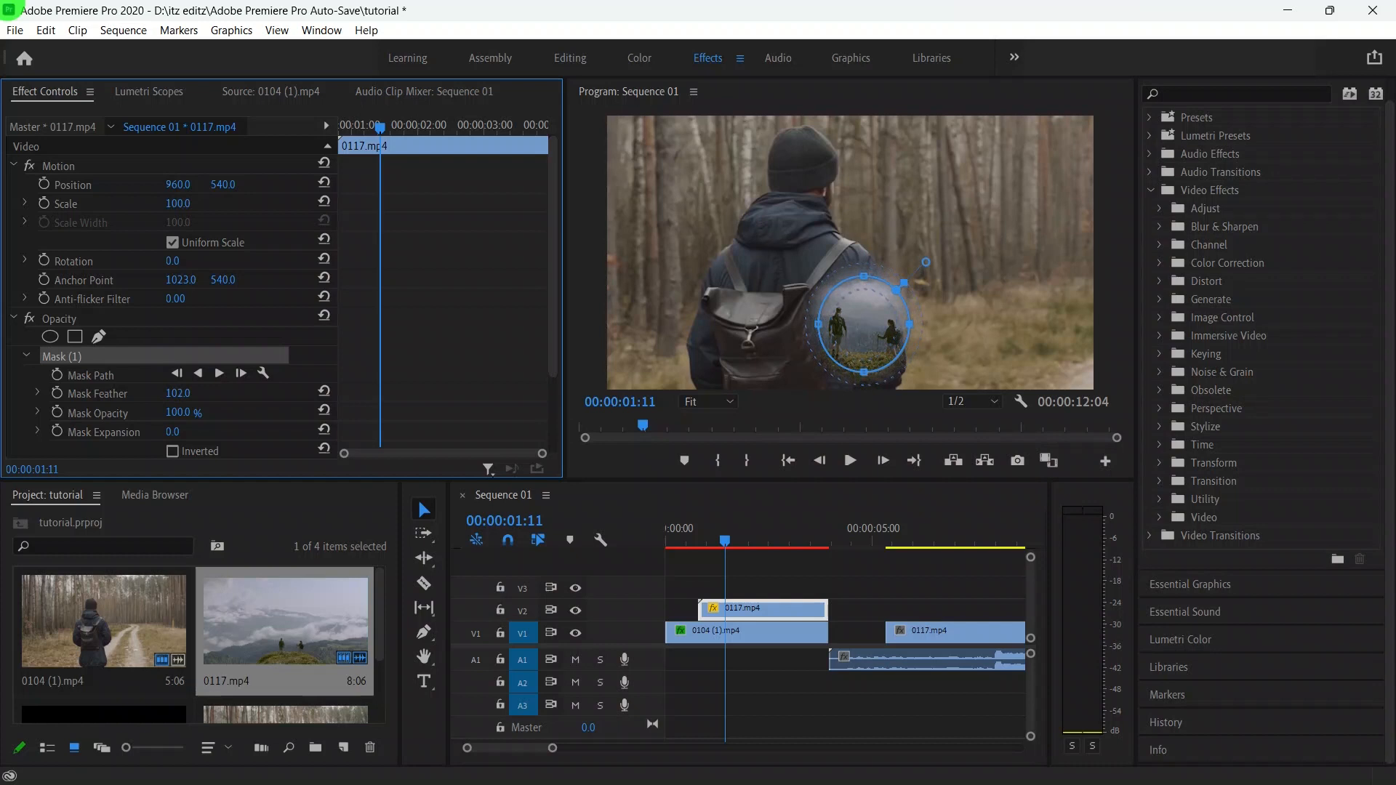
pyautogui.click(849, 461)
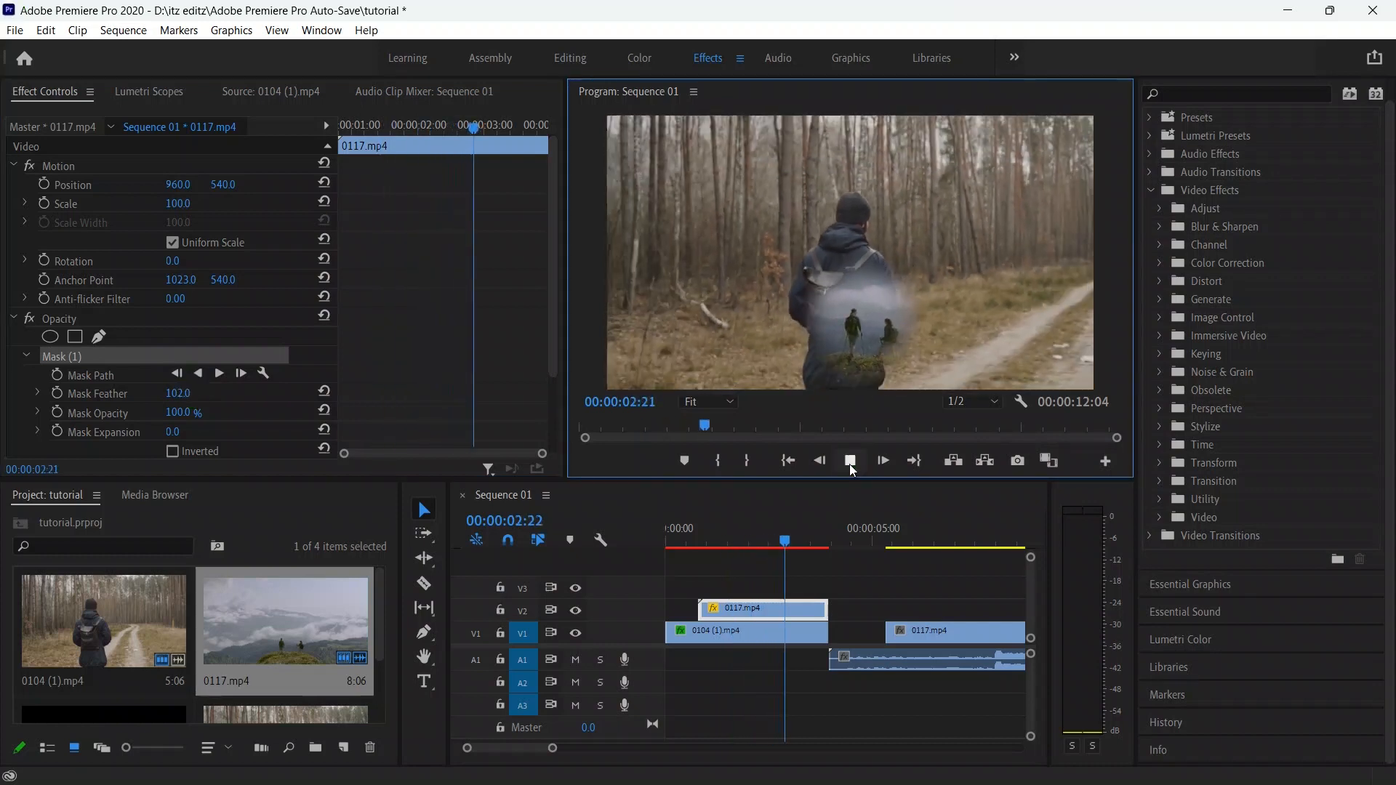
pyautogui.click(849, 462)
# - Draw a closed freeform Opacity mask around the two hikers in the V2 0117.mp4 clip at 00:00:03:13 and nudge it slightly
pyautogui.click(97, 352)
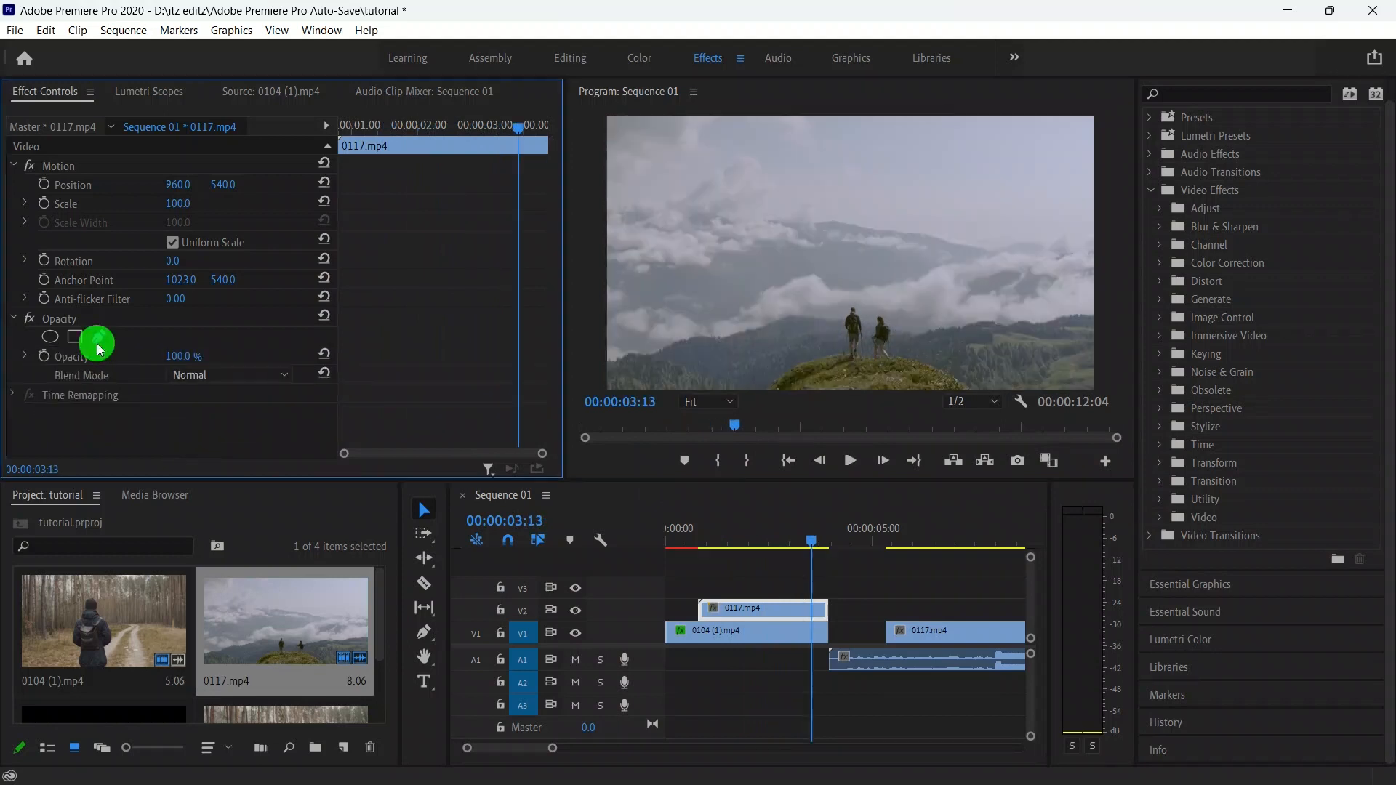
pyautogui.click(830, 310)
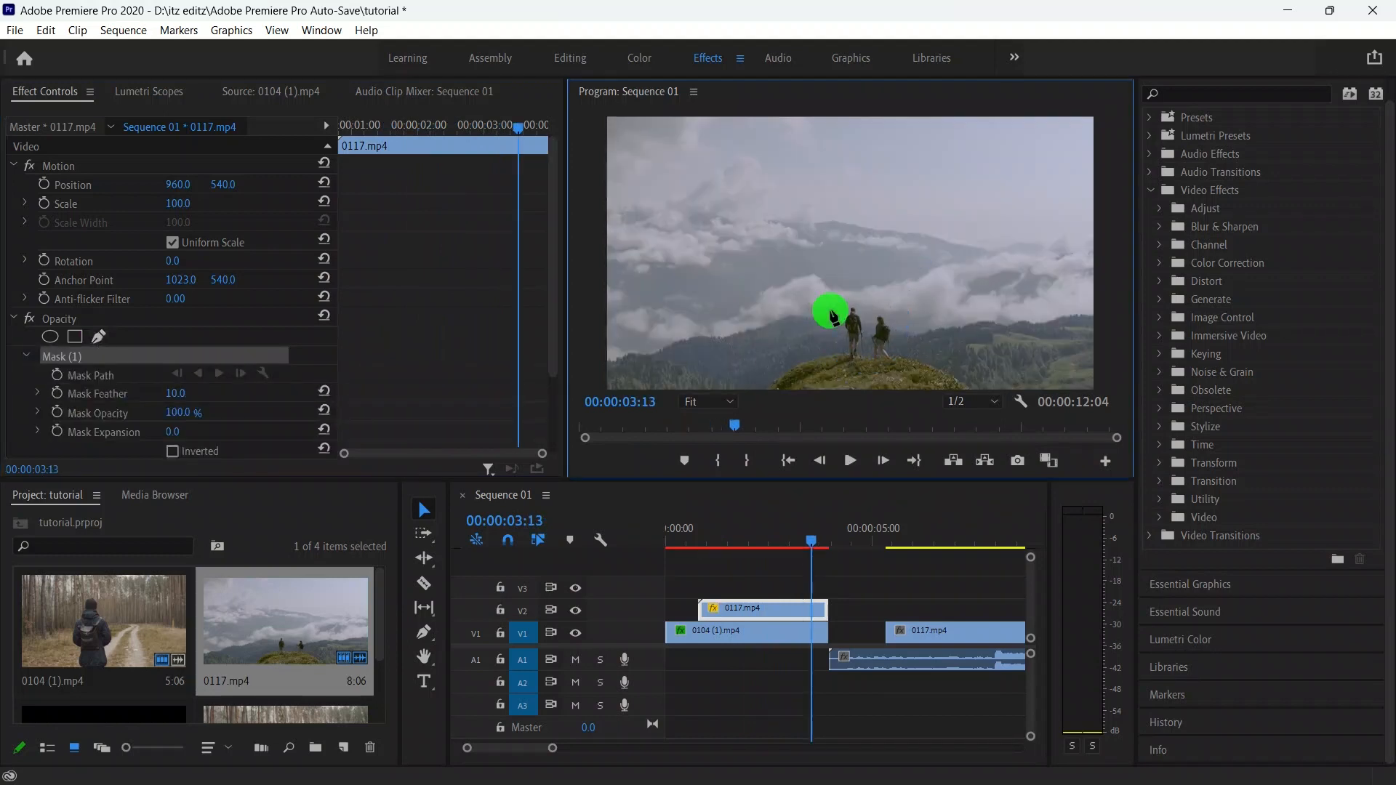
pyautogui.click(858, 289)
pyautogui.click(883, 308)
pyautogui.click(887, 342)
pyautogui.click(871, 366)
pyautogui.click(835, 349)
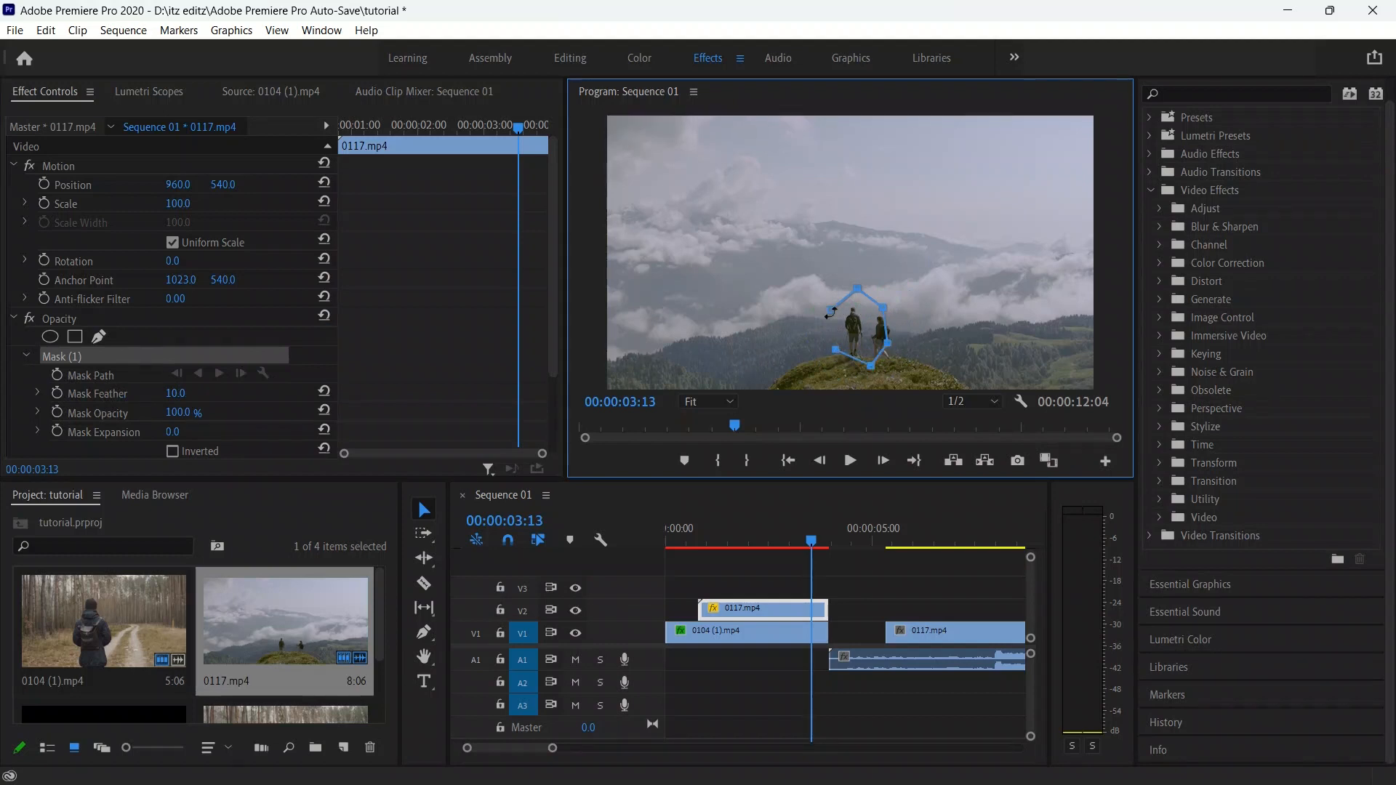
pyautogui.click(831, 311)
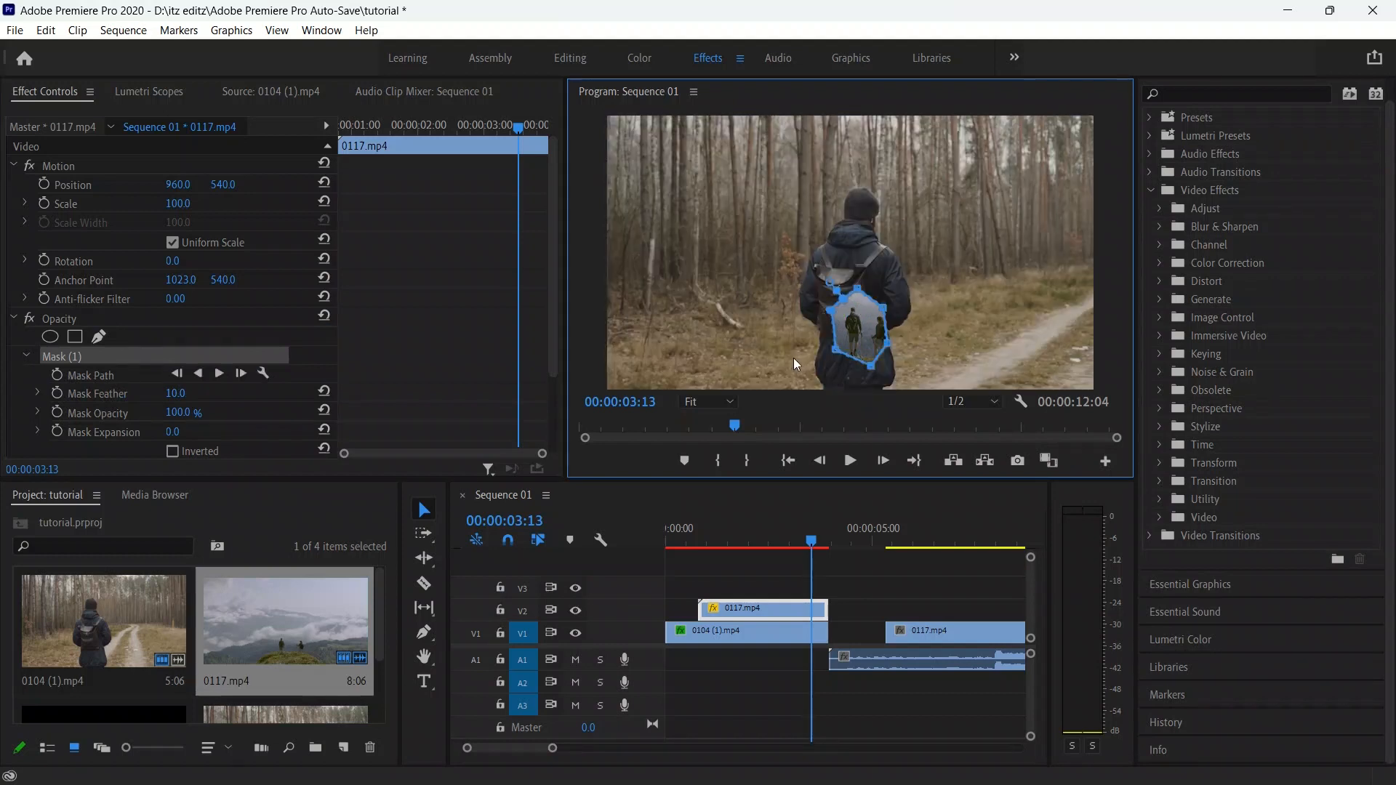
pyautogui.moveTo(869, 334)
pyautogui.mouseDown()
pyautogui.moveTo(835, 330)
pyautogui.moveTo(885, 333)
pyautogui.moveTo(870, 329)
pyautogui.mouseUp()
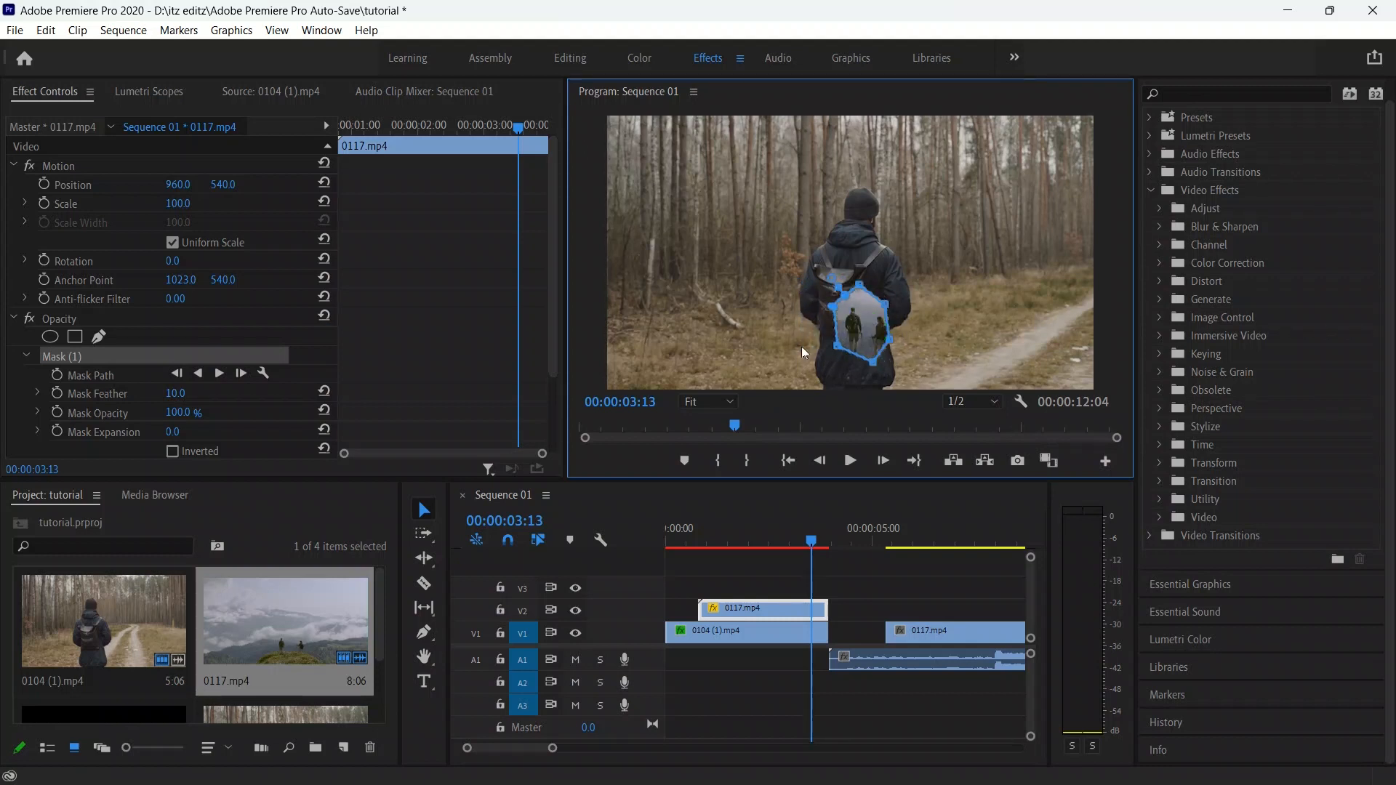
pyautogui.moveTo(871, 333)
pyautogui.mouseDown()
pyautogui.moveTo(876, 203)
pyautogui.moveTo(789, 221)
pyautogui.moveTo(878, 339)
pyautogui.mouseUp()
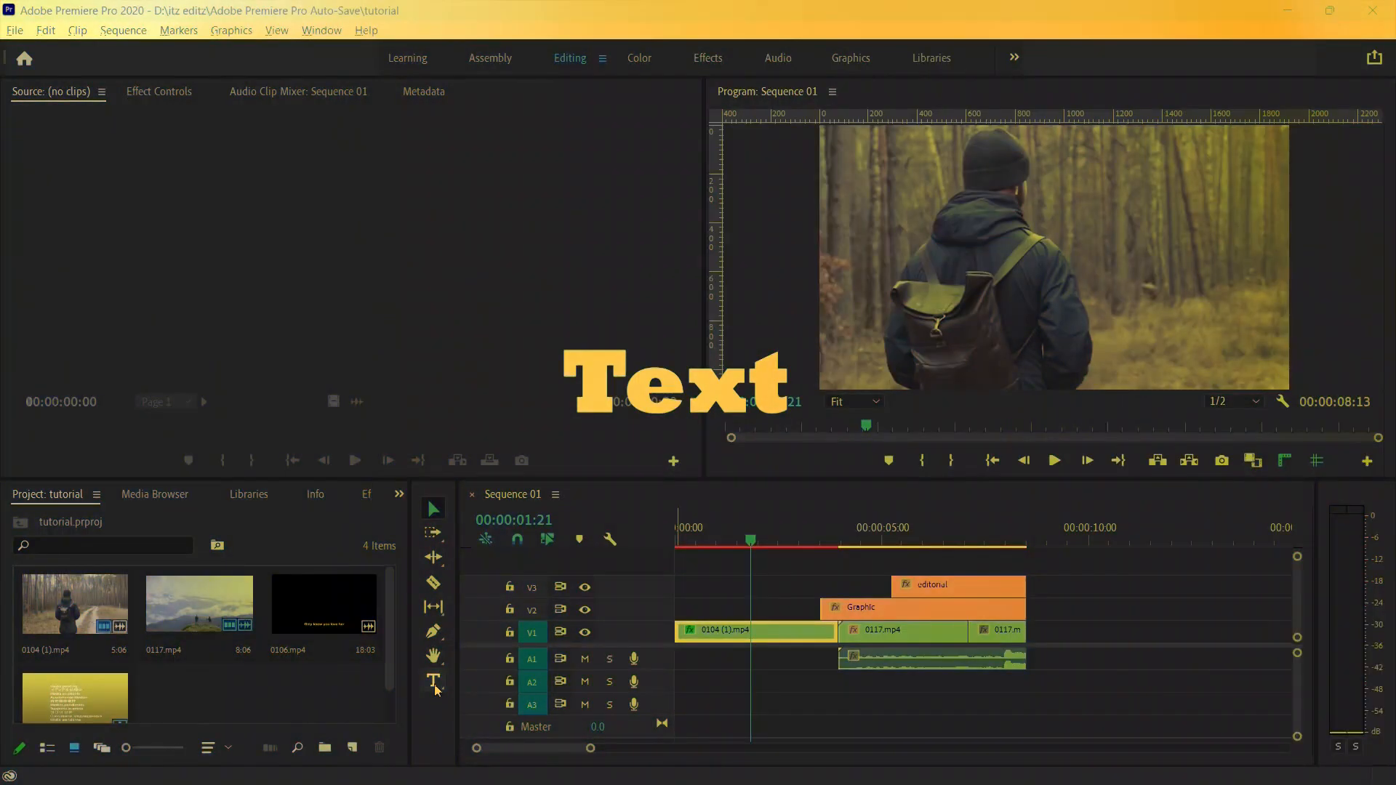
# - Add the text "type" to the frame at 00:00:01:21 and reposition it over the hiker's upper back
pyautogui.click(434, 680)
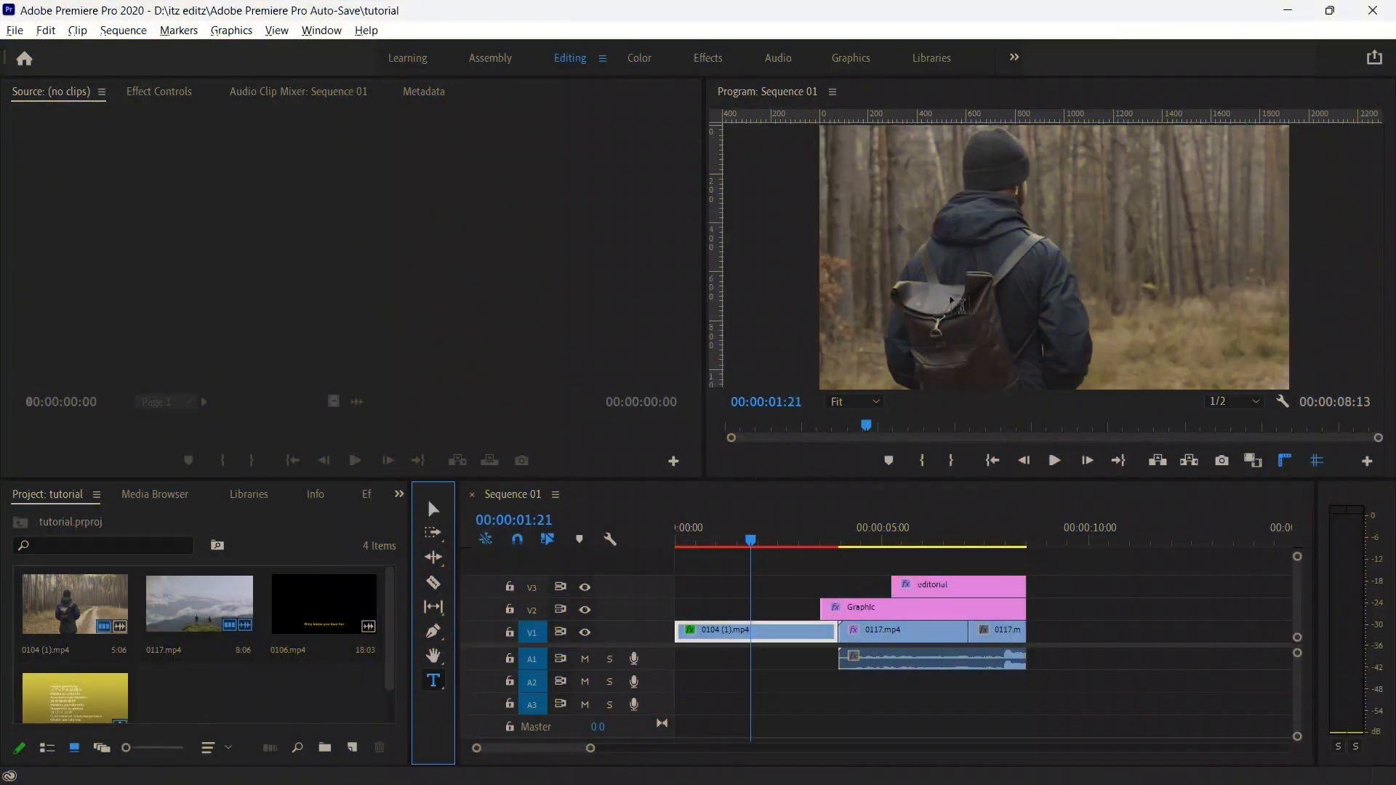
pyautogui.click(952, 248)
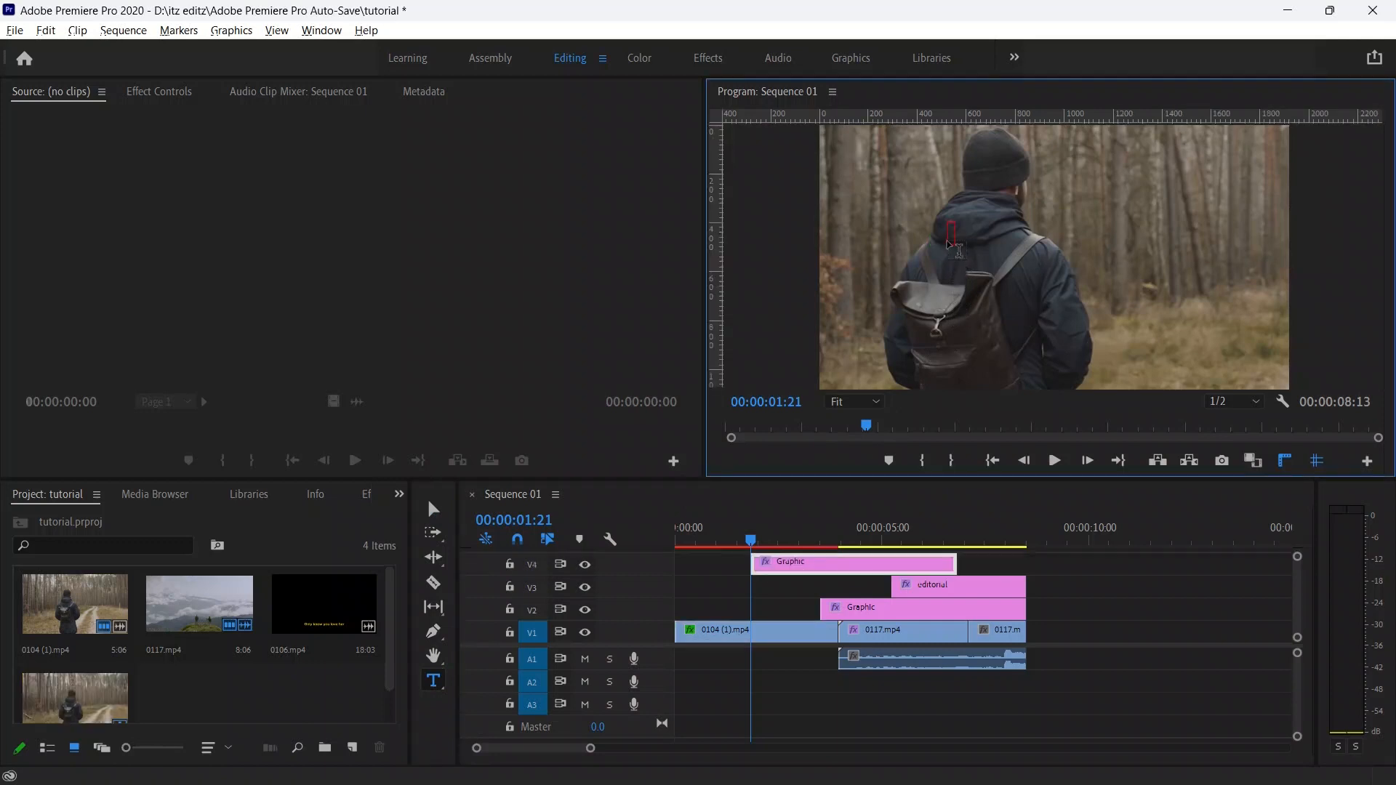
pyautogui.press('XF86AudioLowerVolume')
pyautogui.write('ype')
pyautogui.click(433, 509)
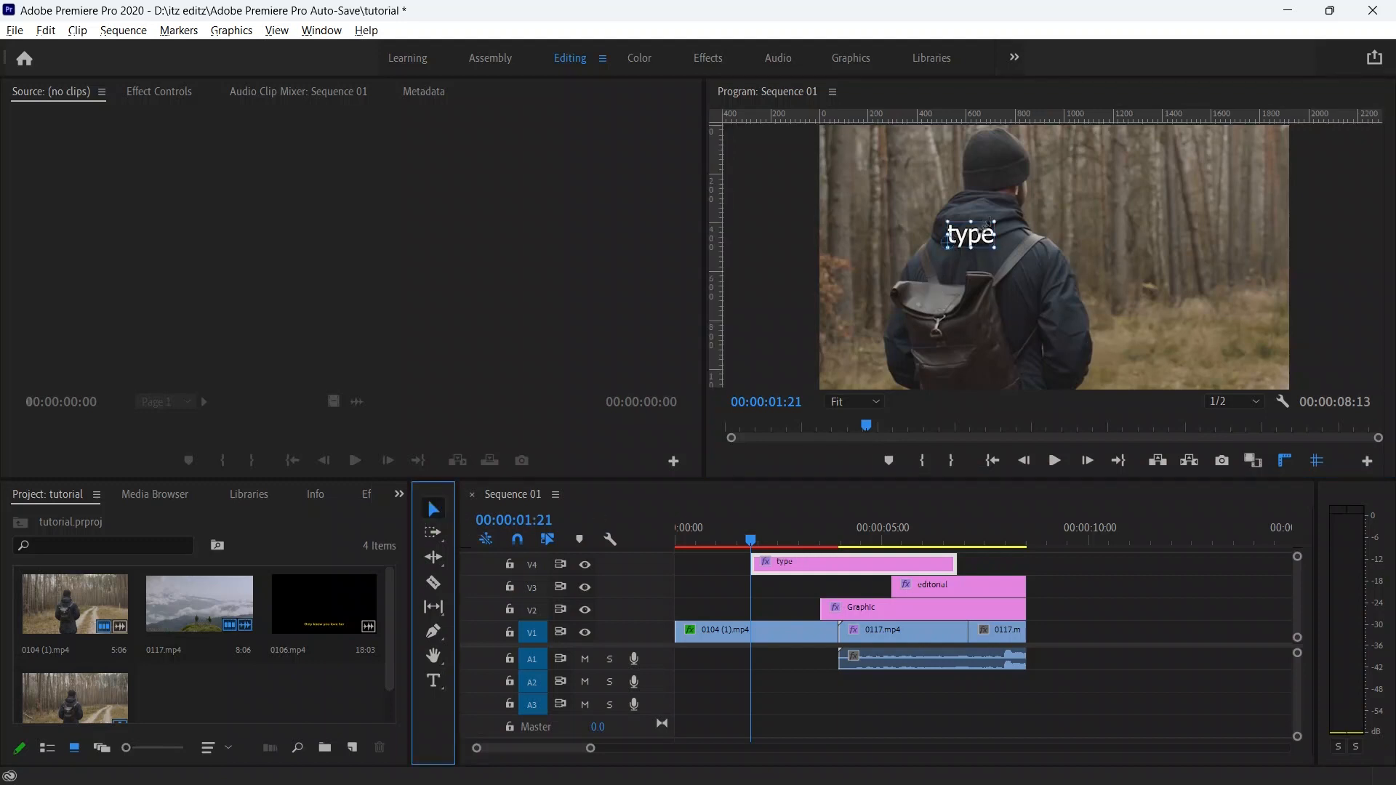
pyautogui.moveTo(971, 226); pyautogui.dragTo(1028, 244)
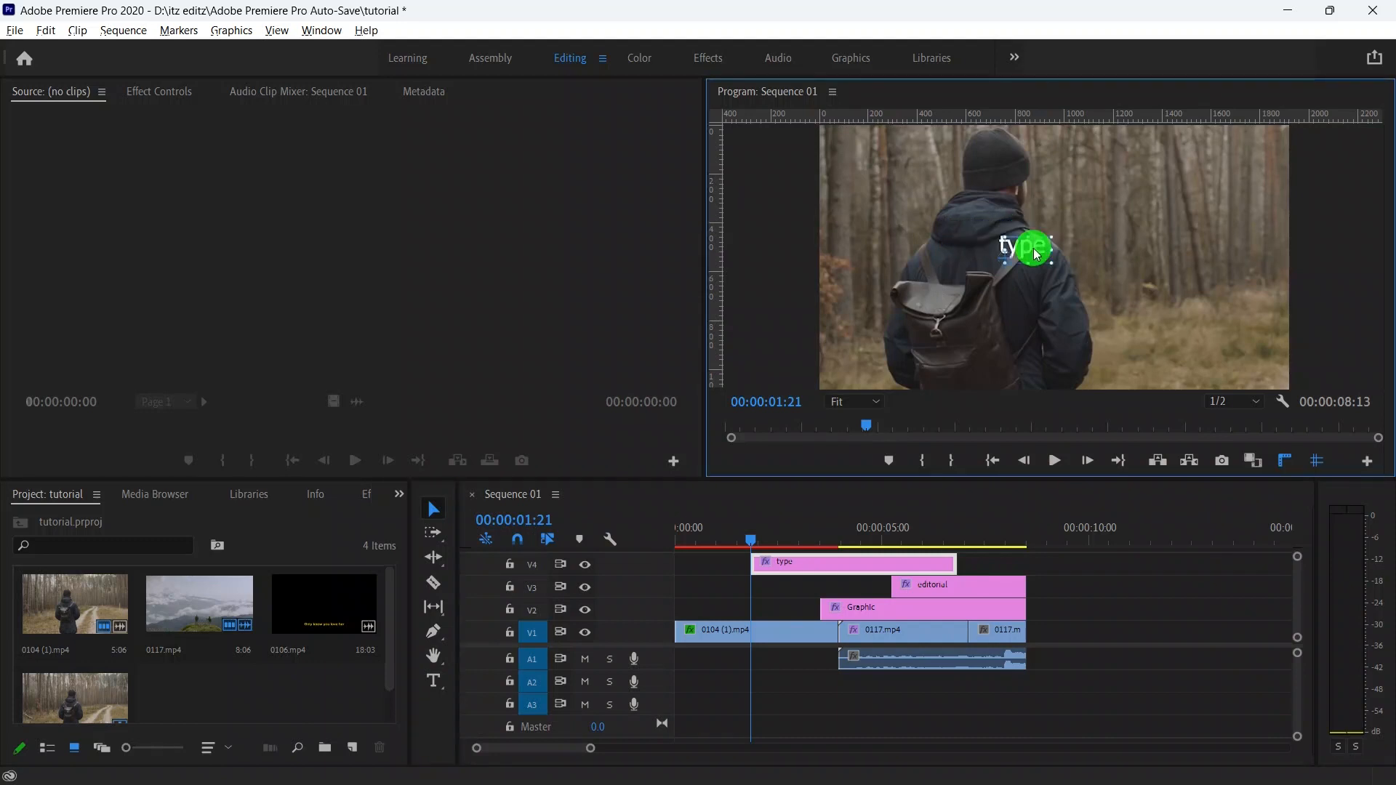
# - Examine the "type" text's effect properties and its Essential Graphics transform, font and appearance settings
pyautogui.click(155, 91)
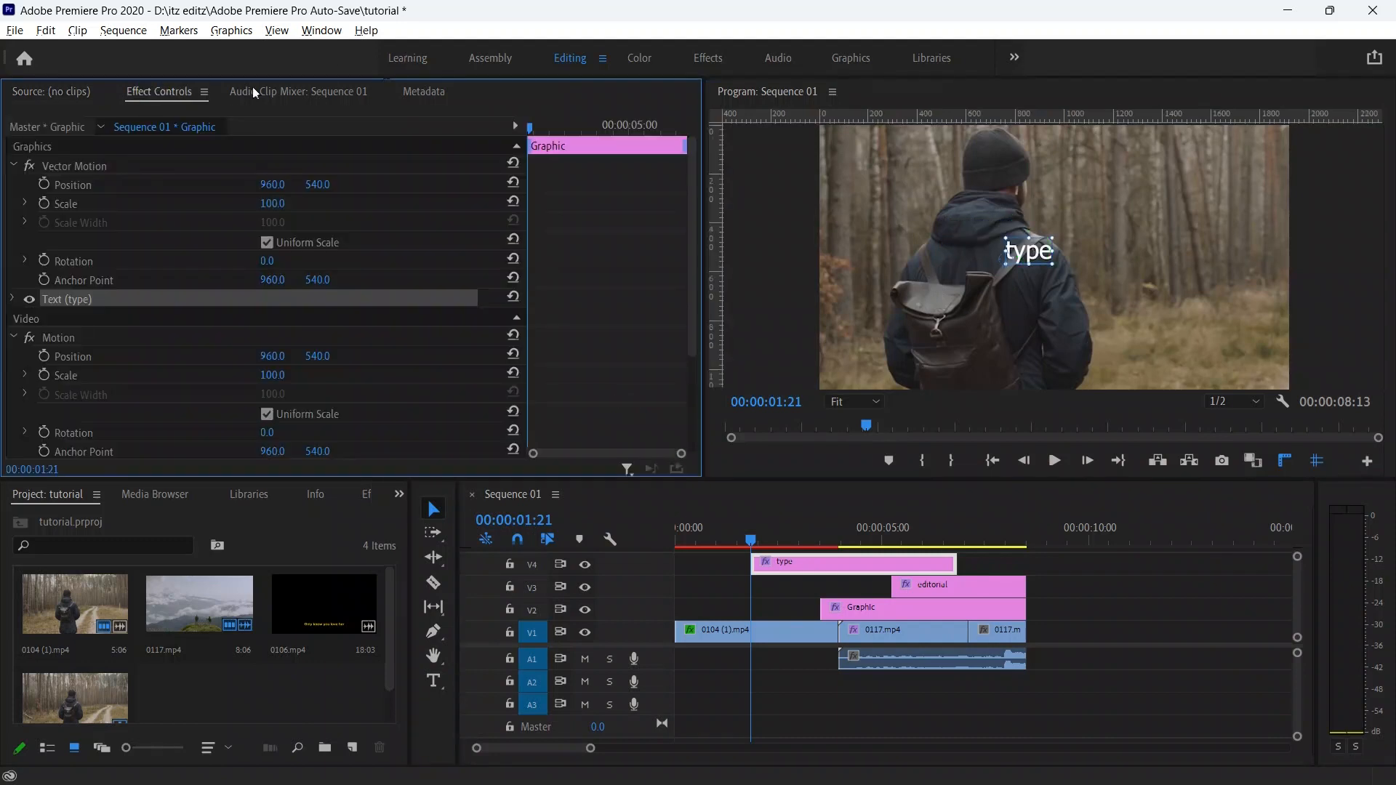
pyautogui.click(155, 90)
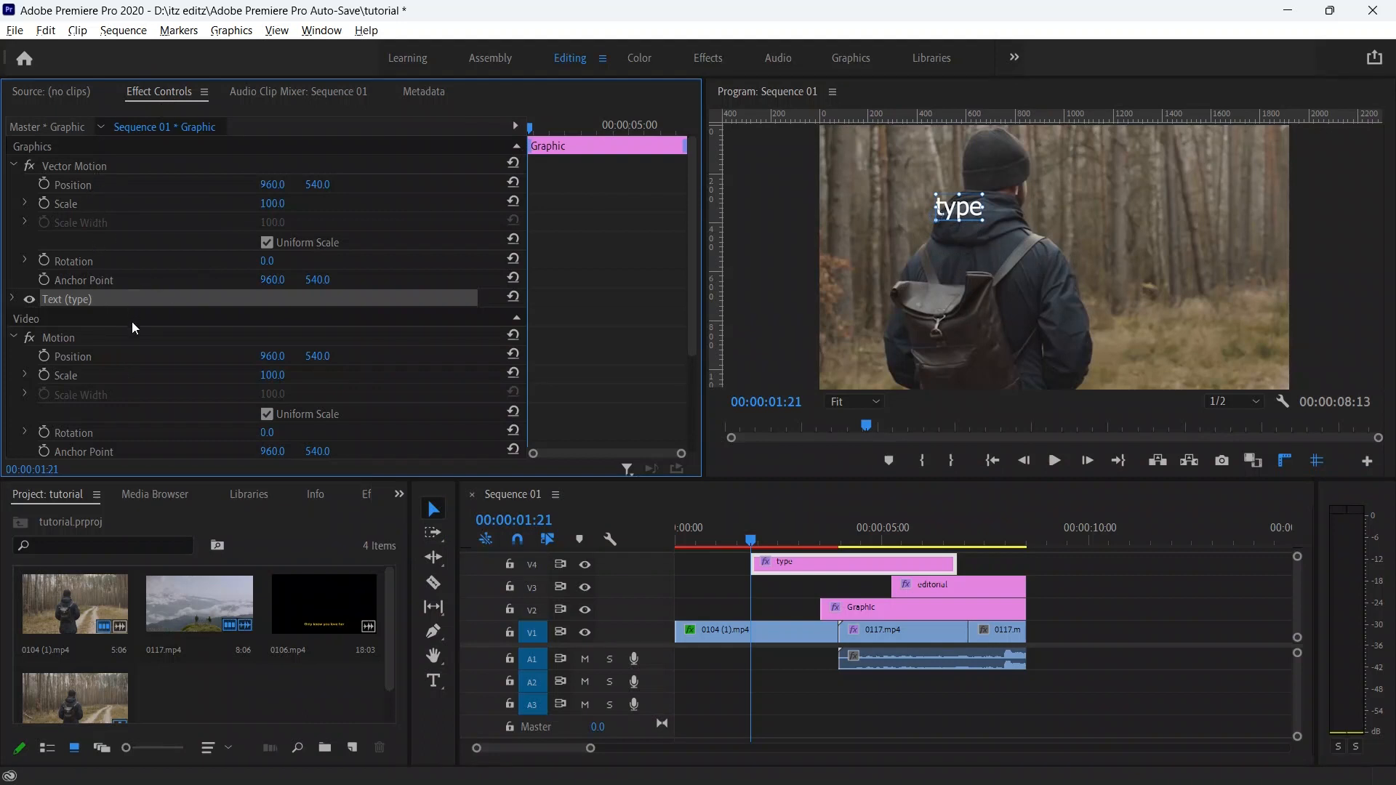
pyautogui.scroll(-3, 133, 328)
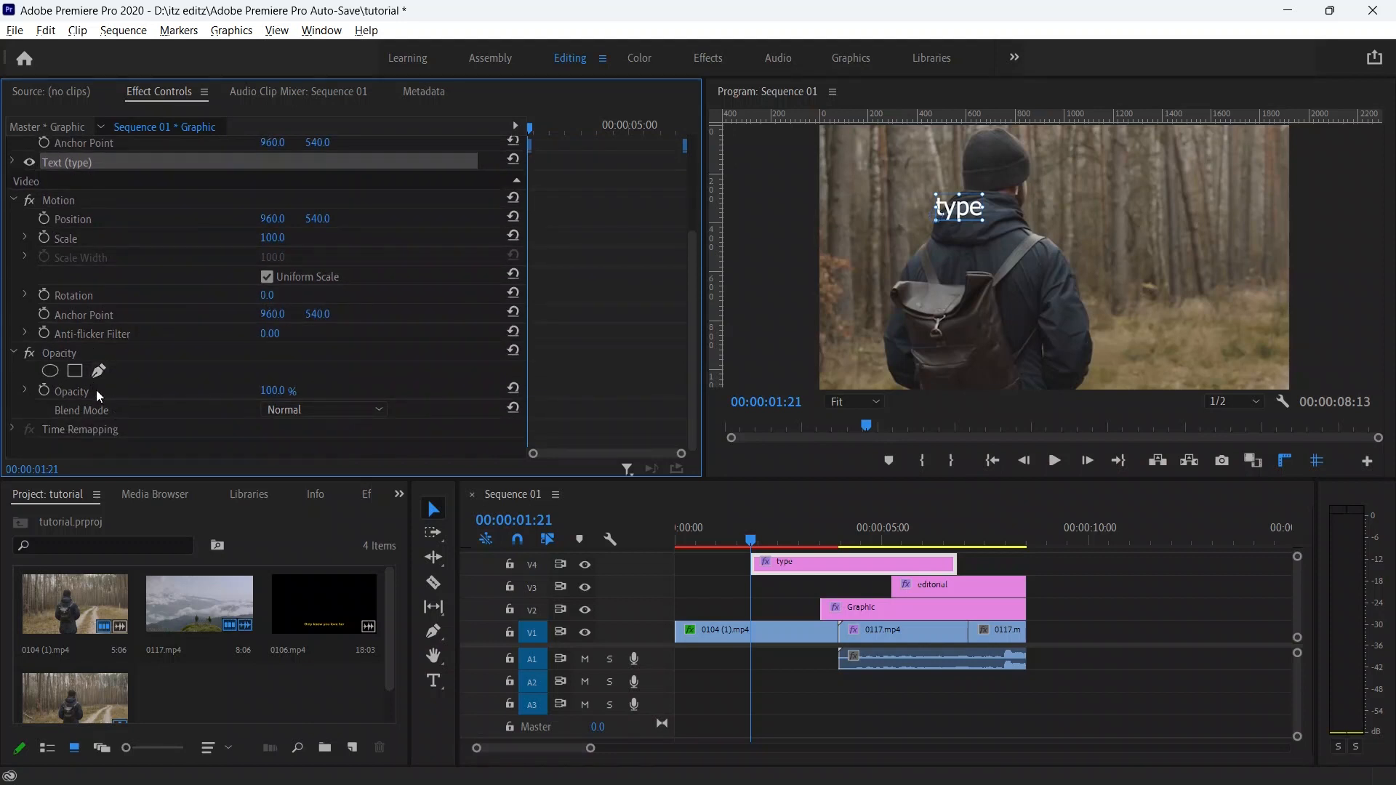
pyautogui.click(864, 60)
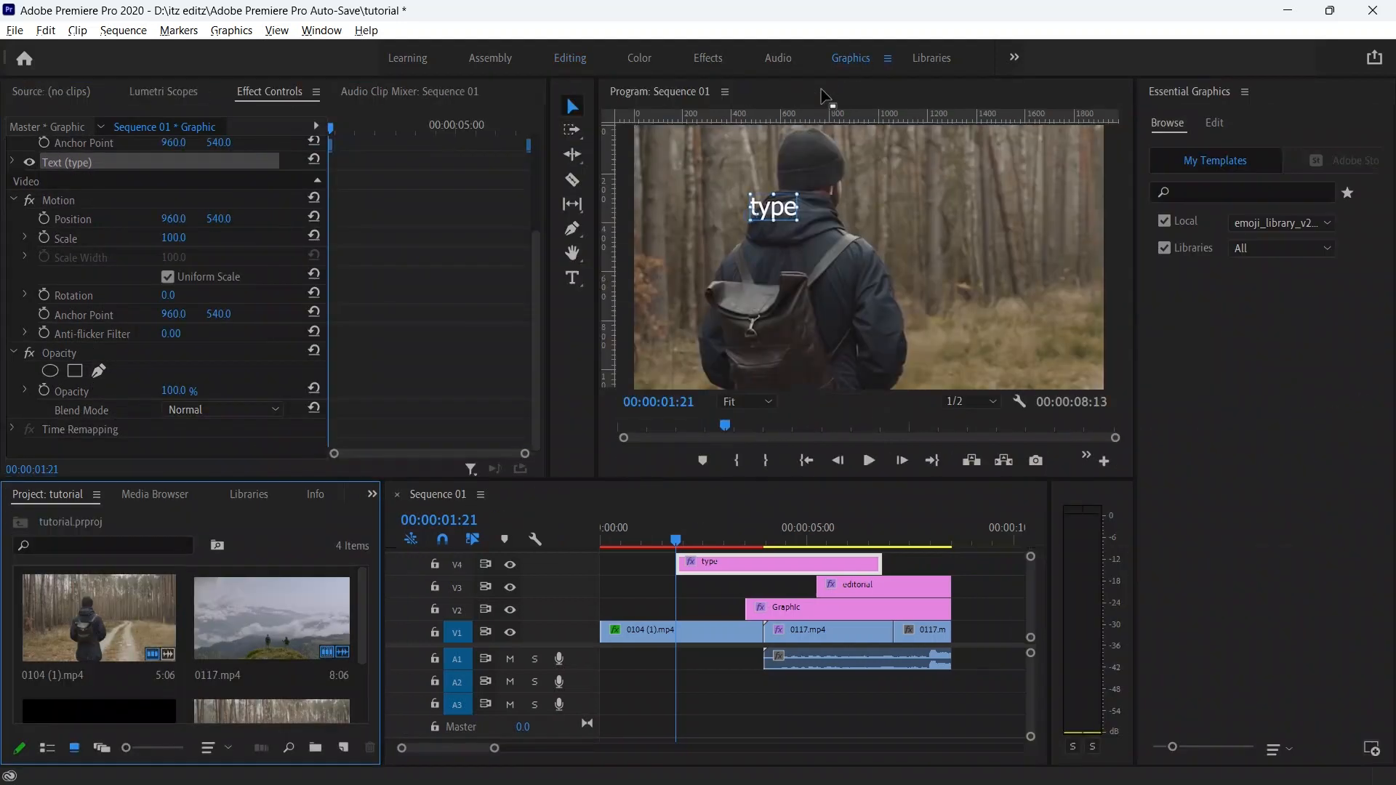
pyautogui.click(1224, 130)
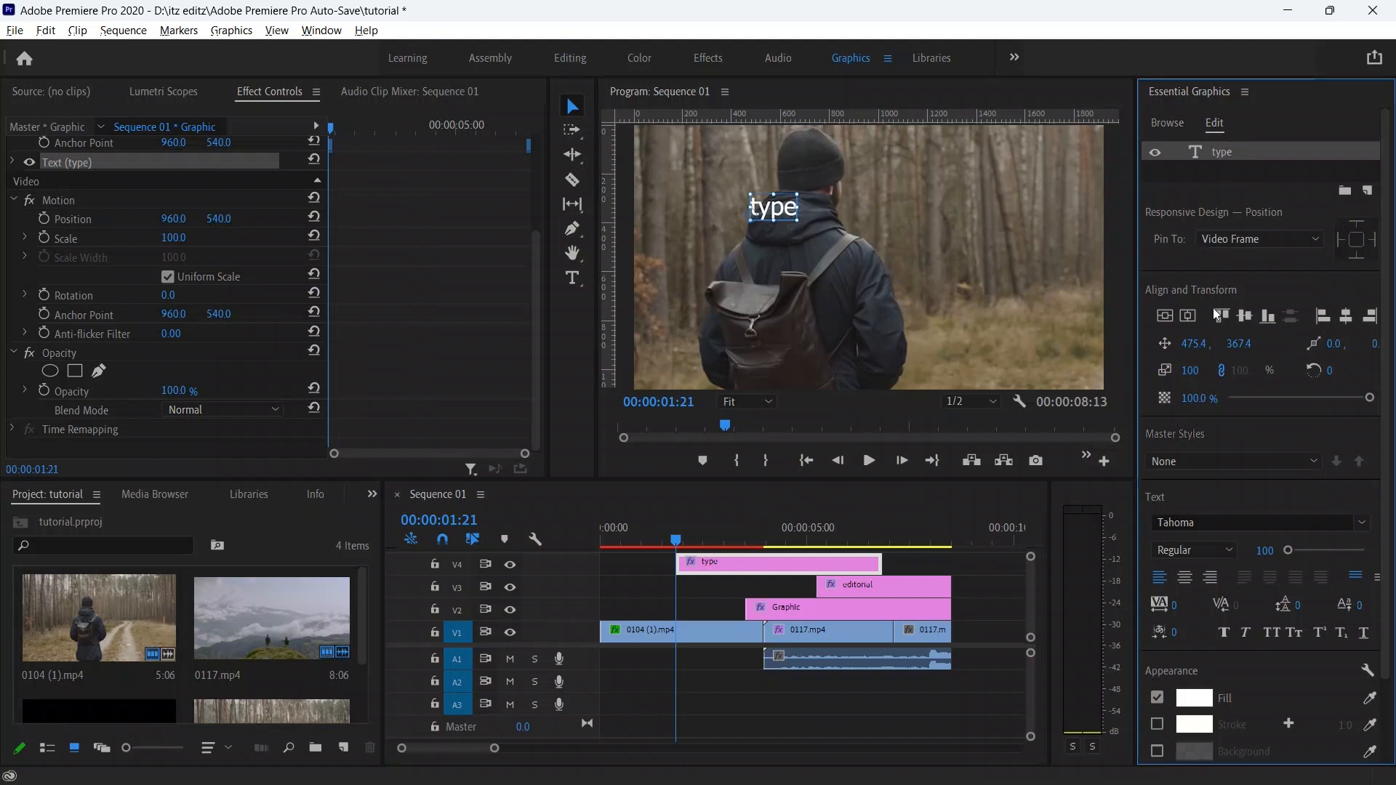
pyautogui.scroll(-2, 1228, 345)
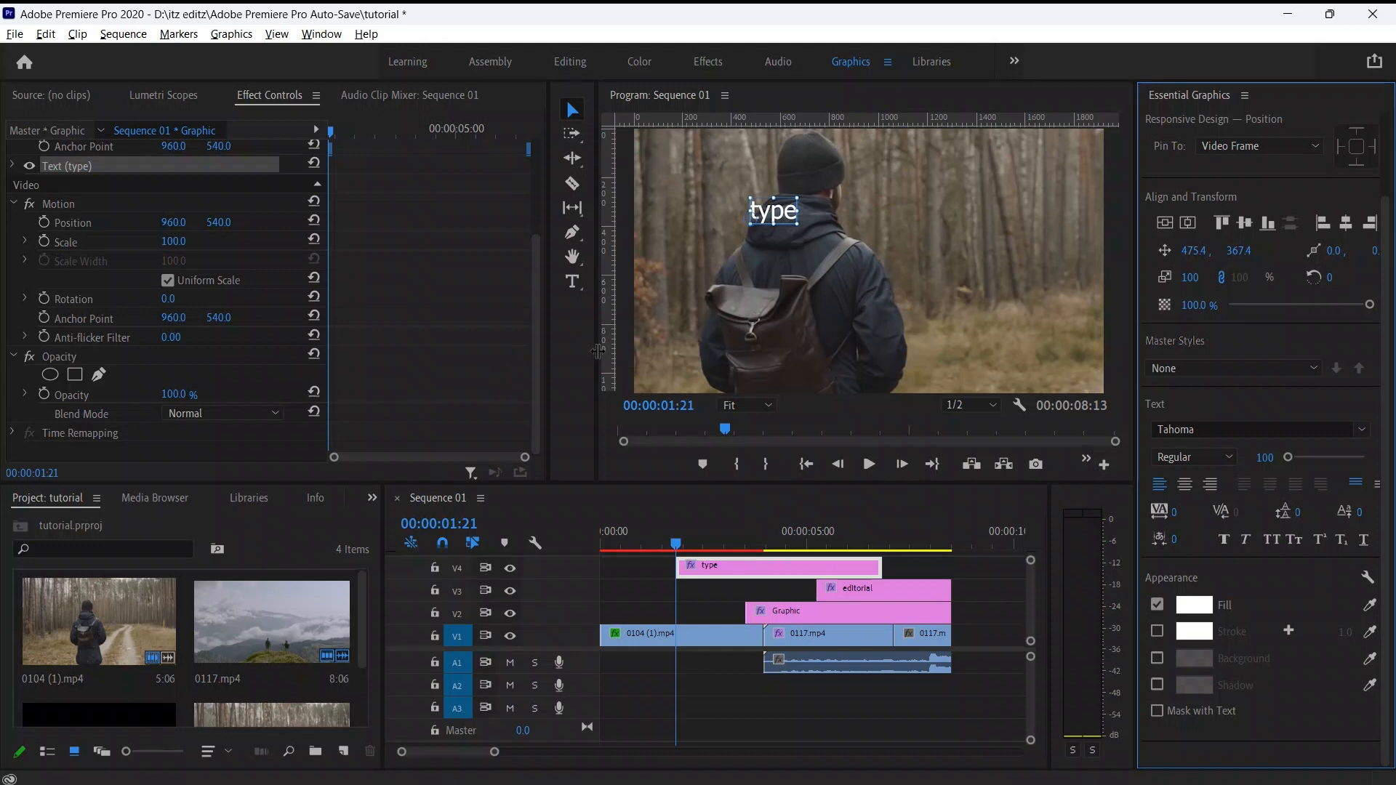
# - Apply automatic Lumetri Basic Correction tone adjustments to the 0104 (1).mp4 clip on V1
pyautogui.click(665, 637)
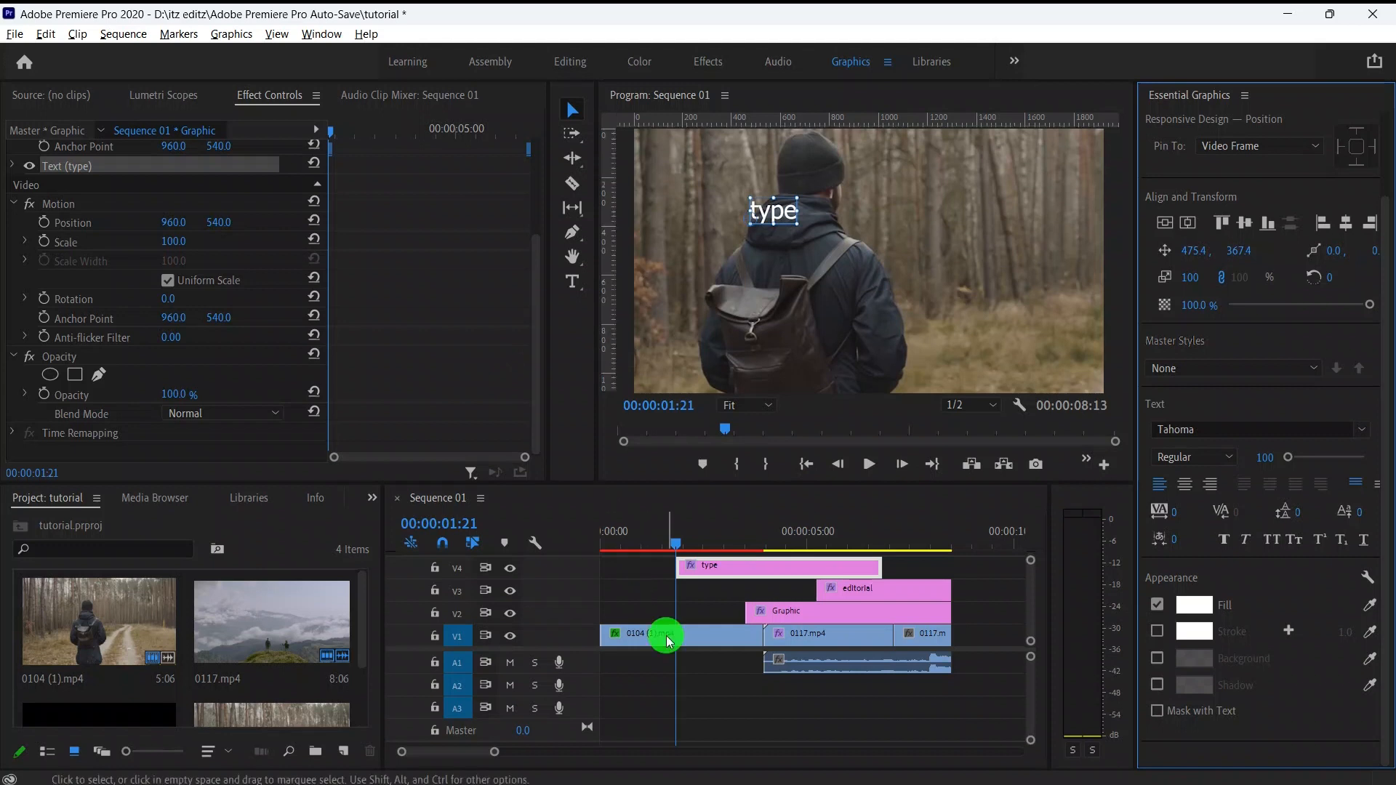
pyautogui.click(642, 64)
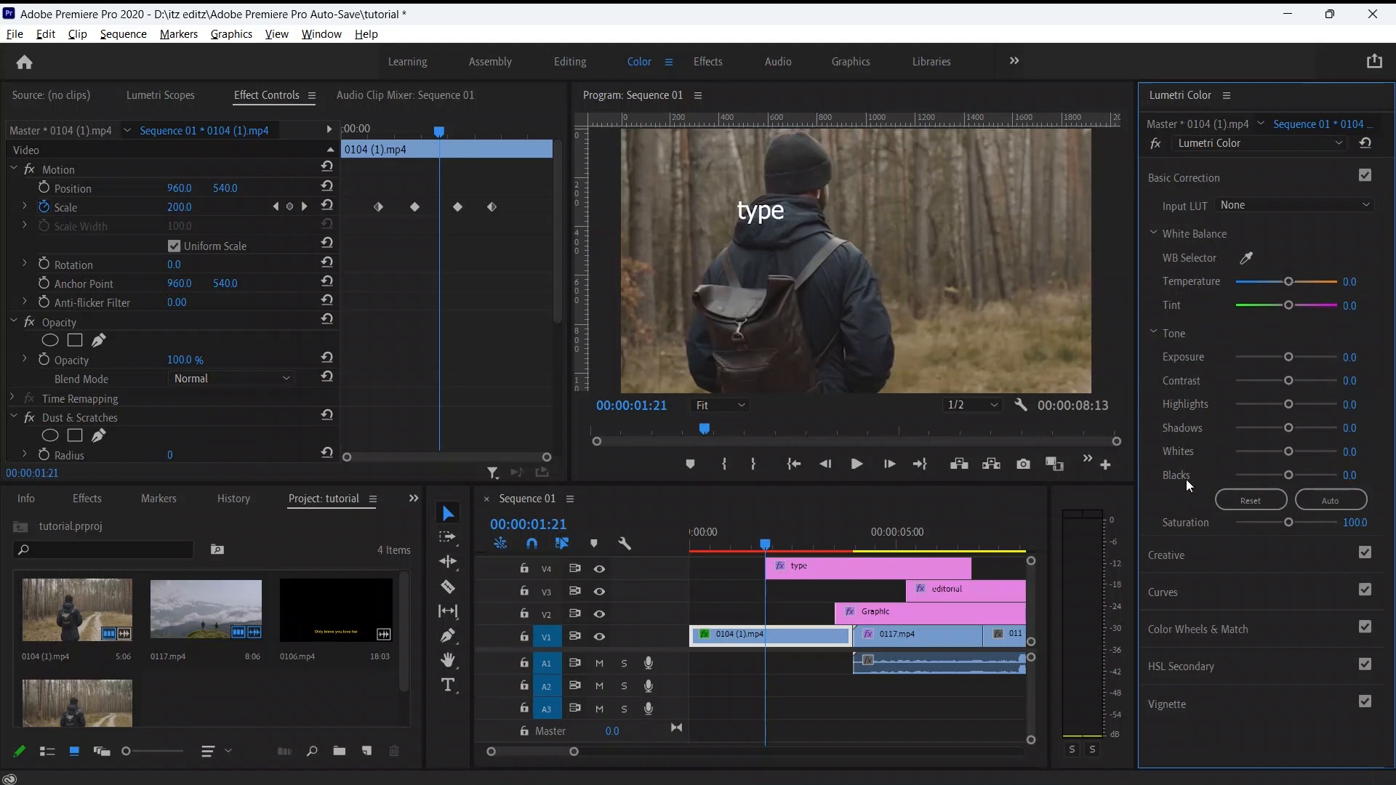
pyautogui.click(1342, 502)
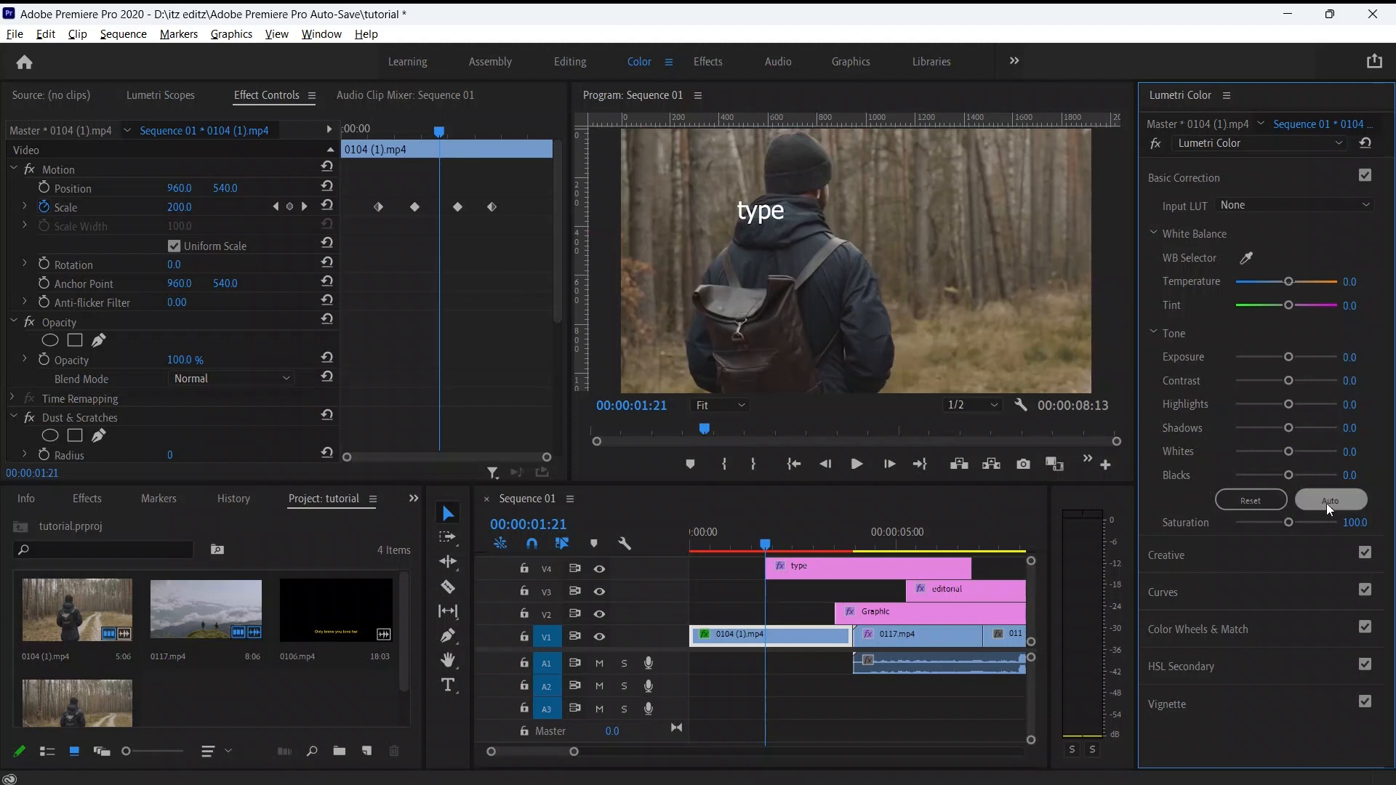
pyautogui.click(1329, 502)
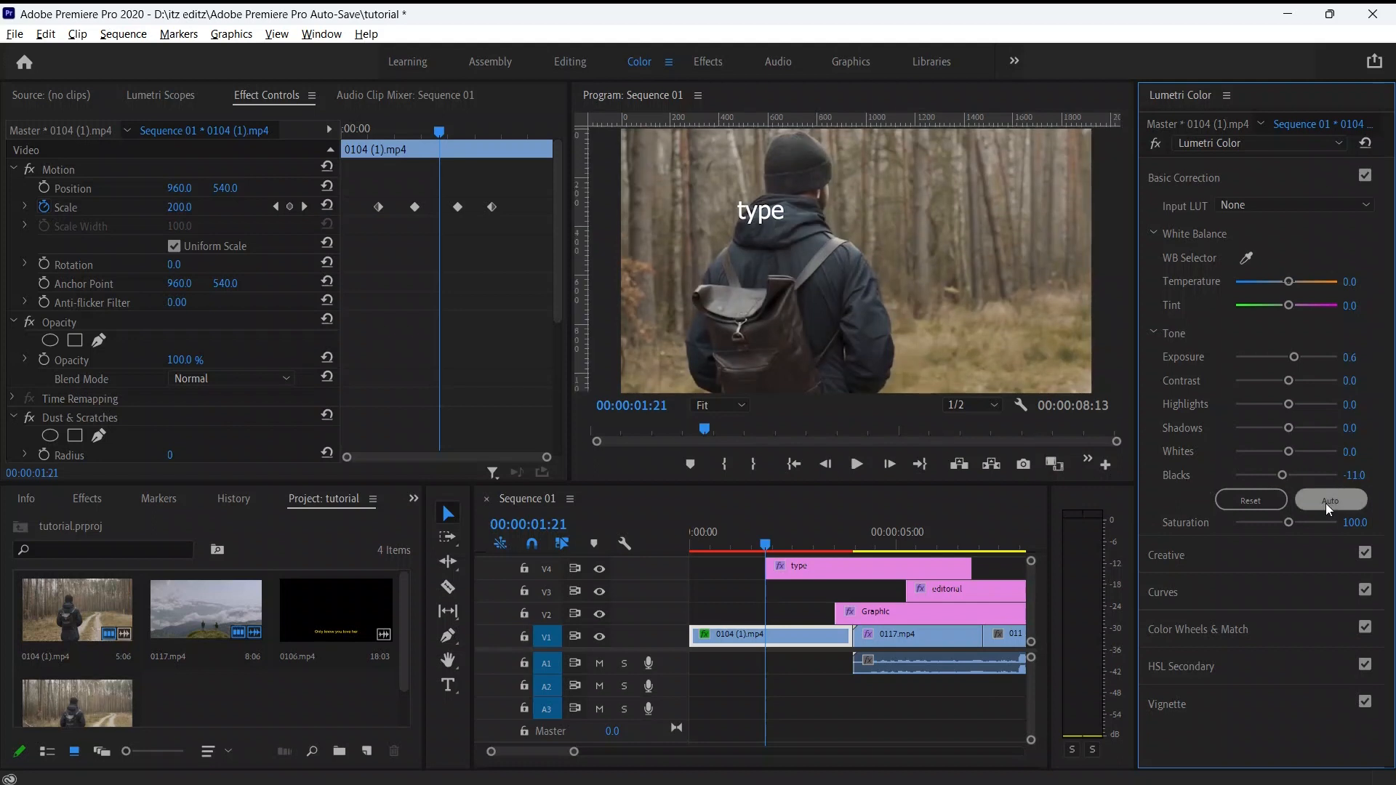
# - Examine the Lumetri Color Creative, Curves, HSL Secondary and Vignette controls for the 0104 (1).mp4 clip
pyautogui.click(1167, 554)
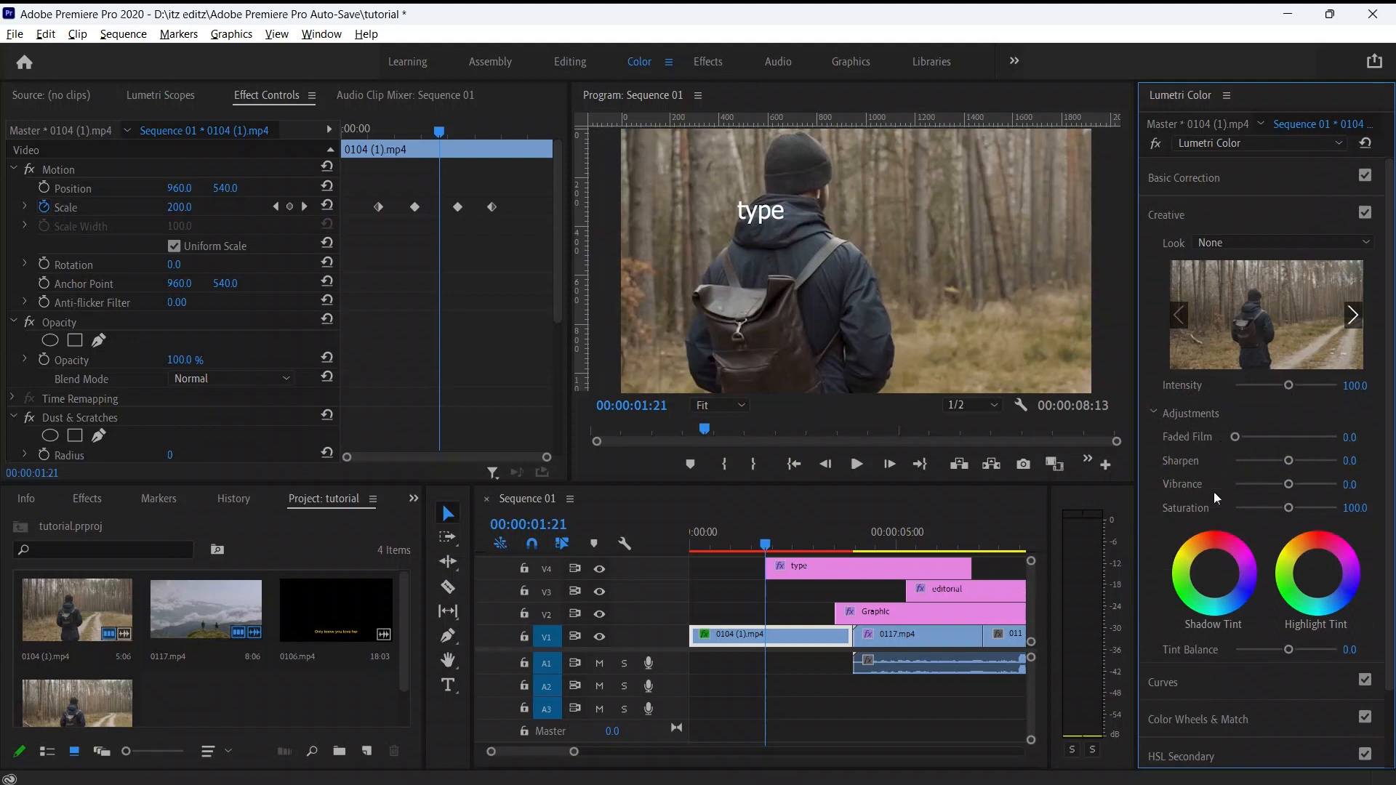
pyautogui.scroll(-3, 1214, 502)
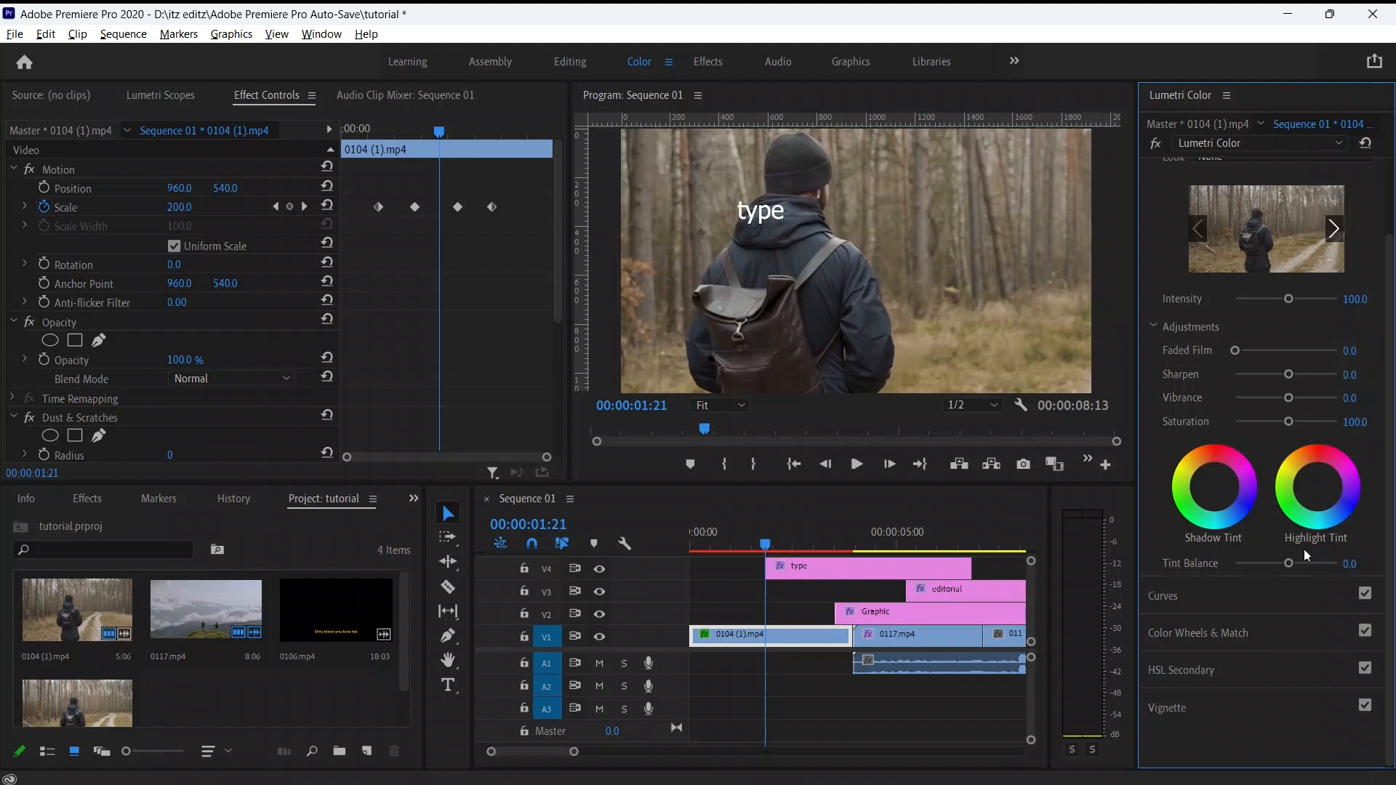
pyautogui.click(1200, 604)
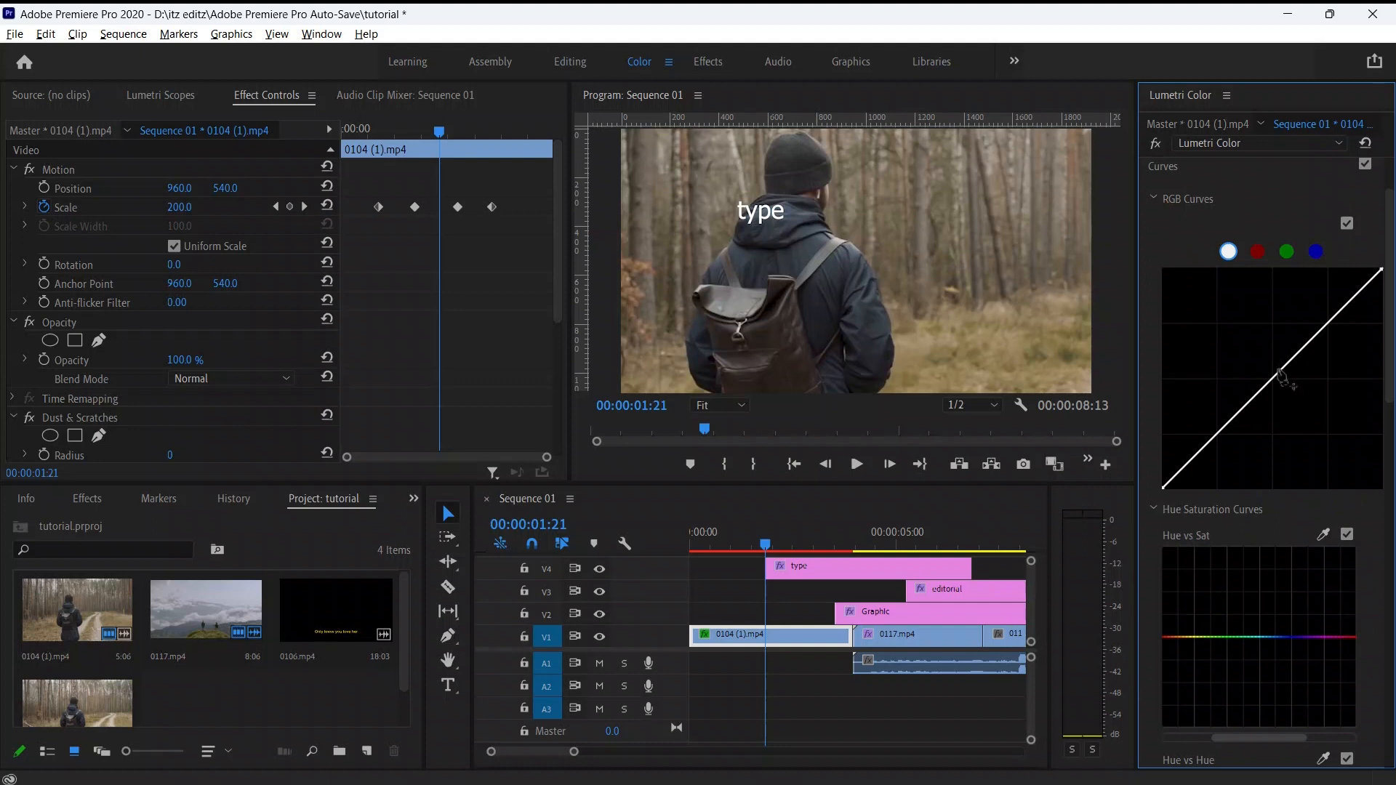
pyautogui.scroll(-1, 1203, 538)
pyautogui.scroll(-4, 1193, 570)
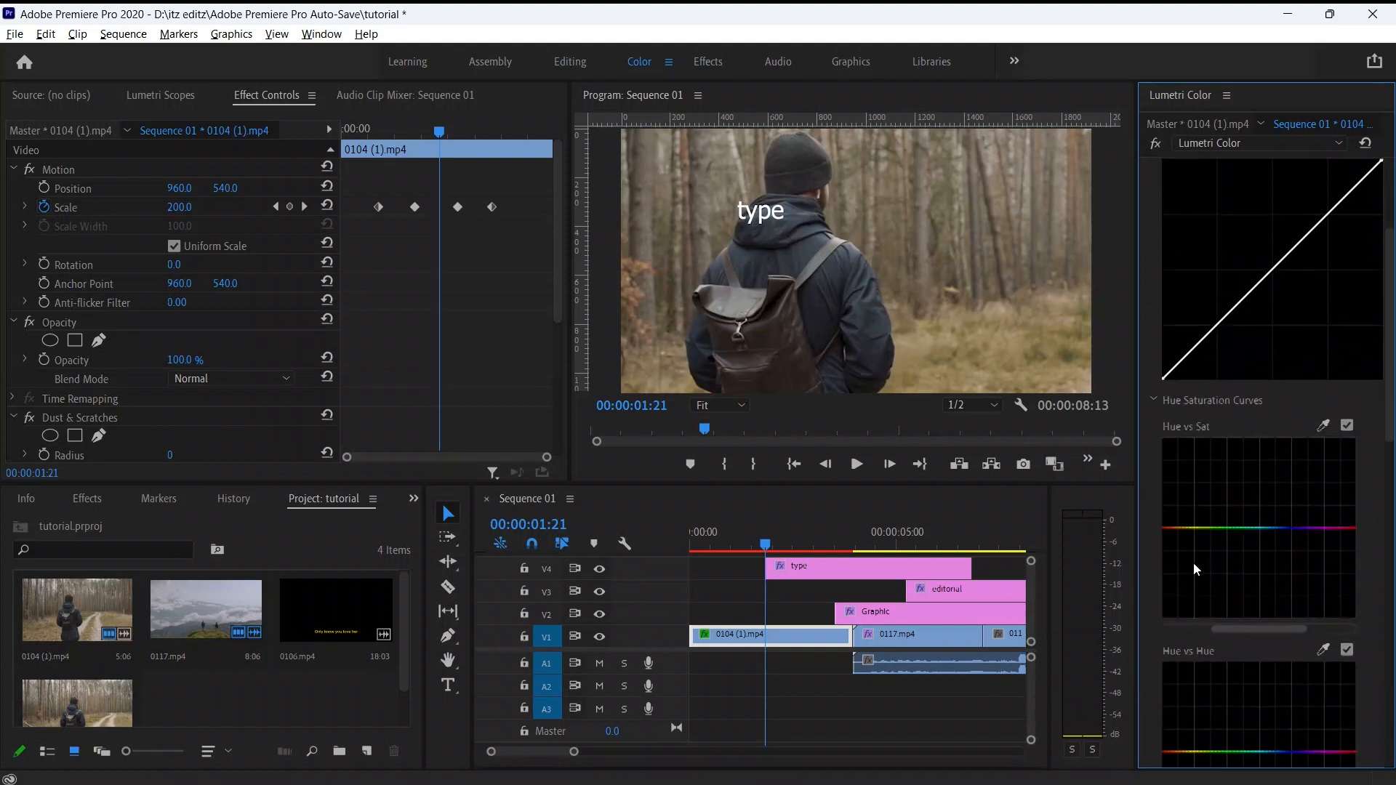
pyautogui.scroll(-5, 1196, 569)
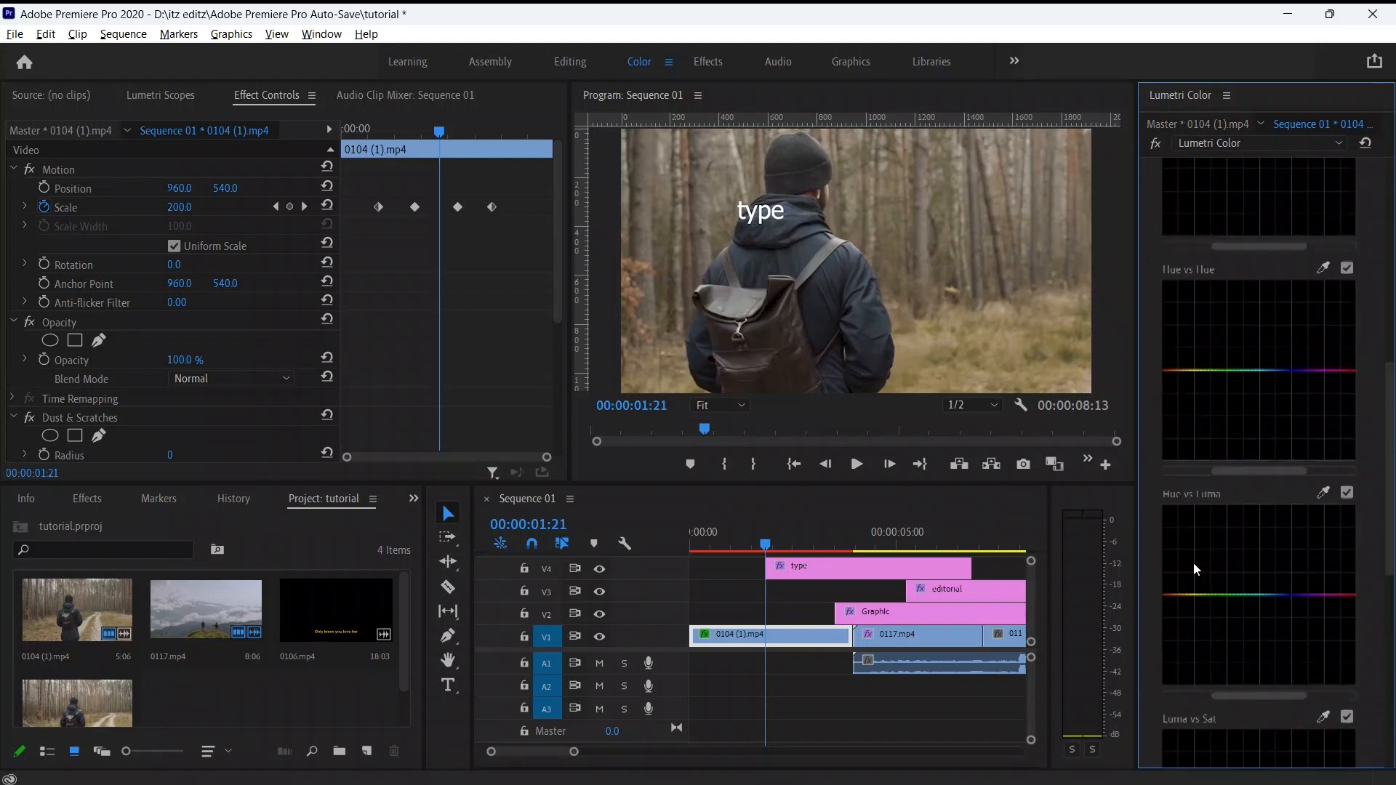
pyautogui.scroll(-4, 1196, 656)
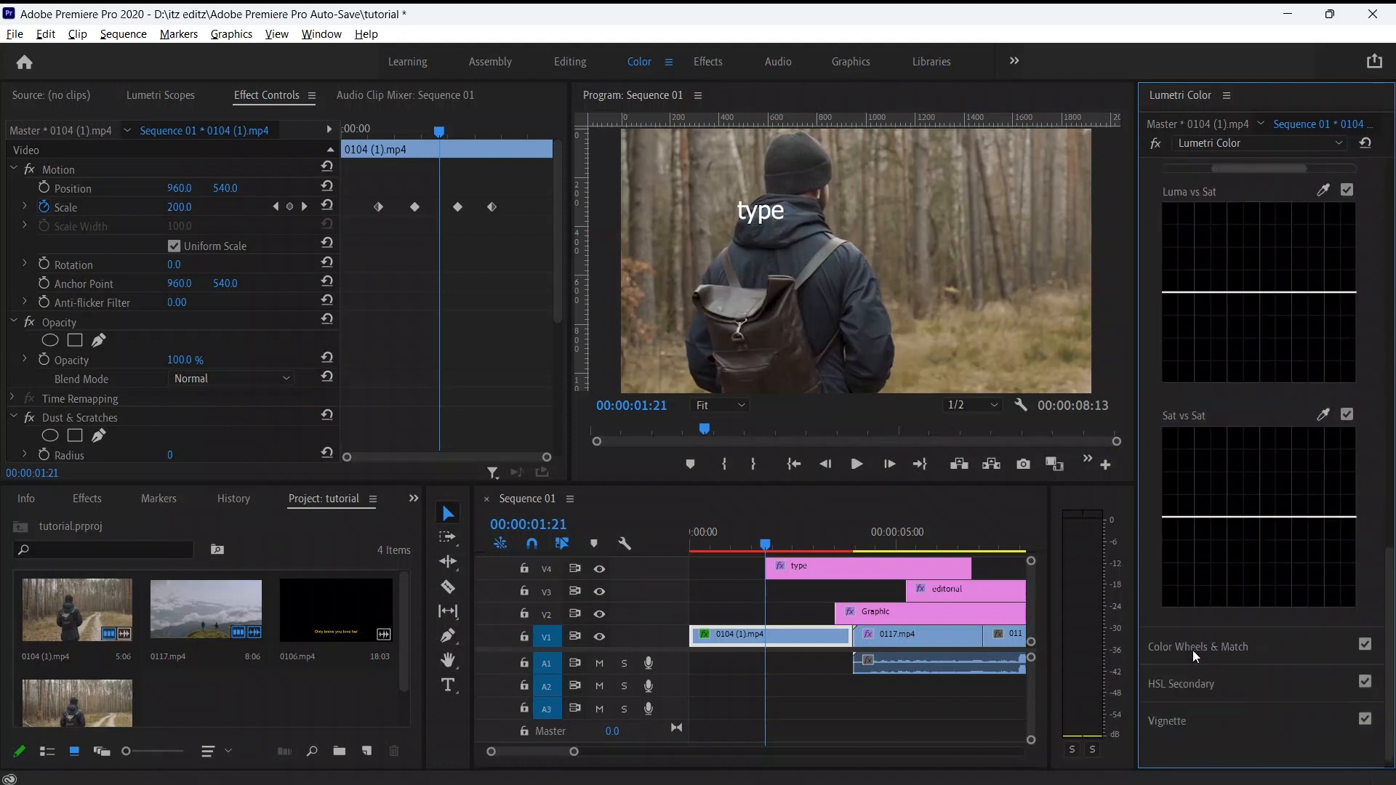
pyautogui.click(1187, 683)
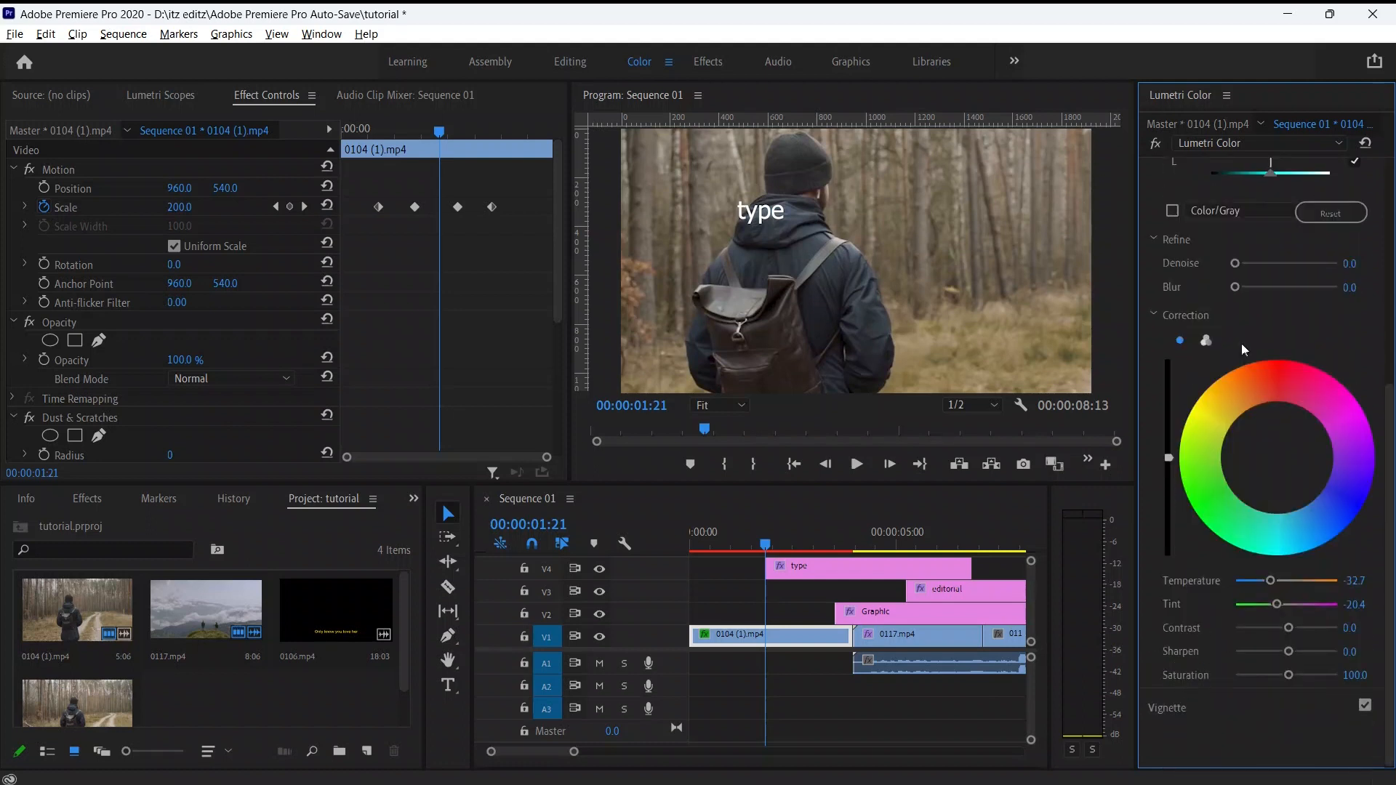
pyautogui.scroll(4, 1257, 479)
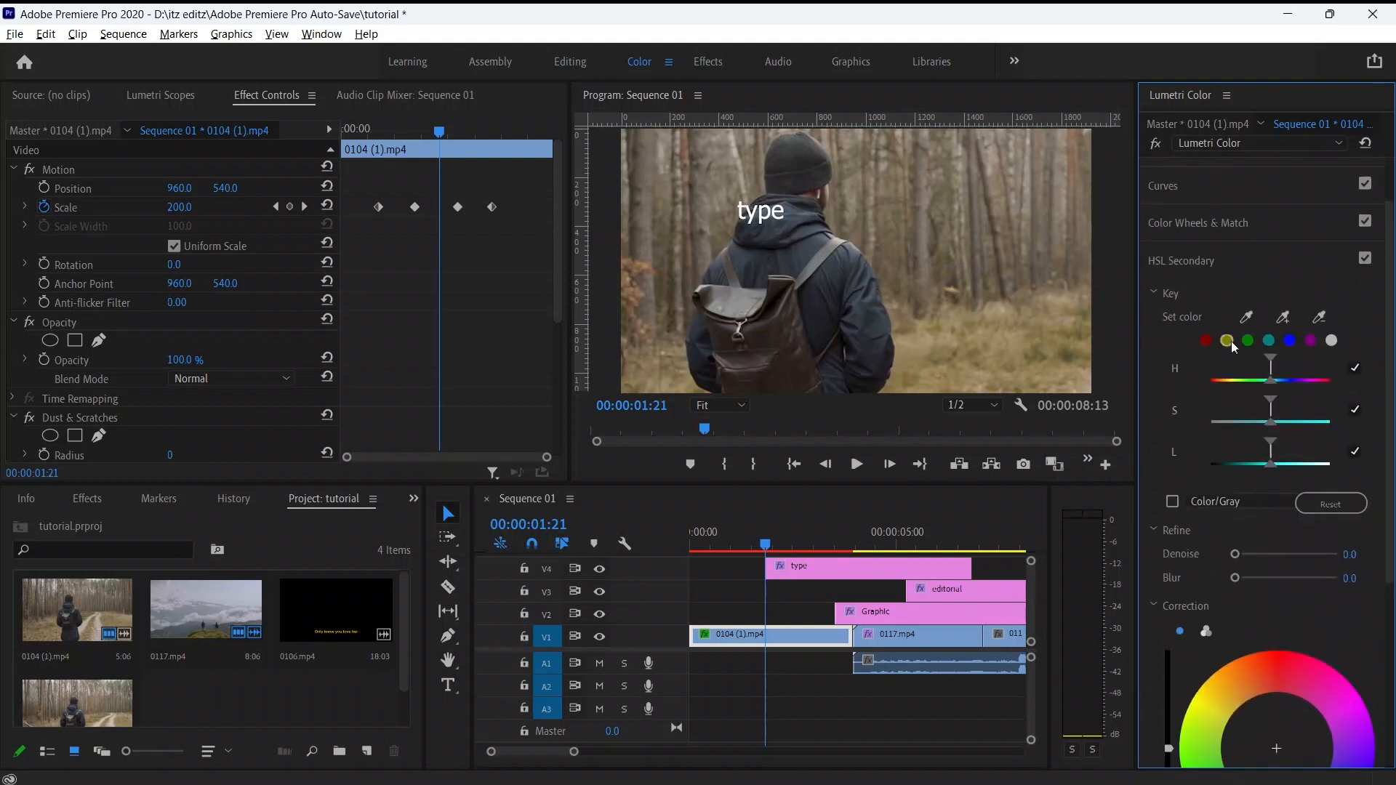
pyautogui.scroll(-2, 1236, 503)
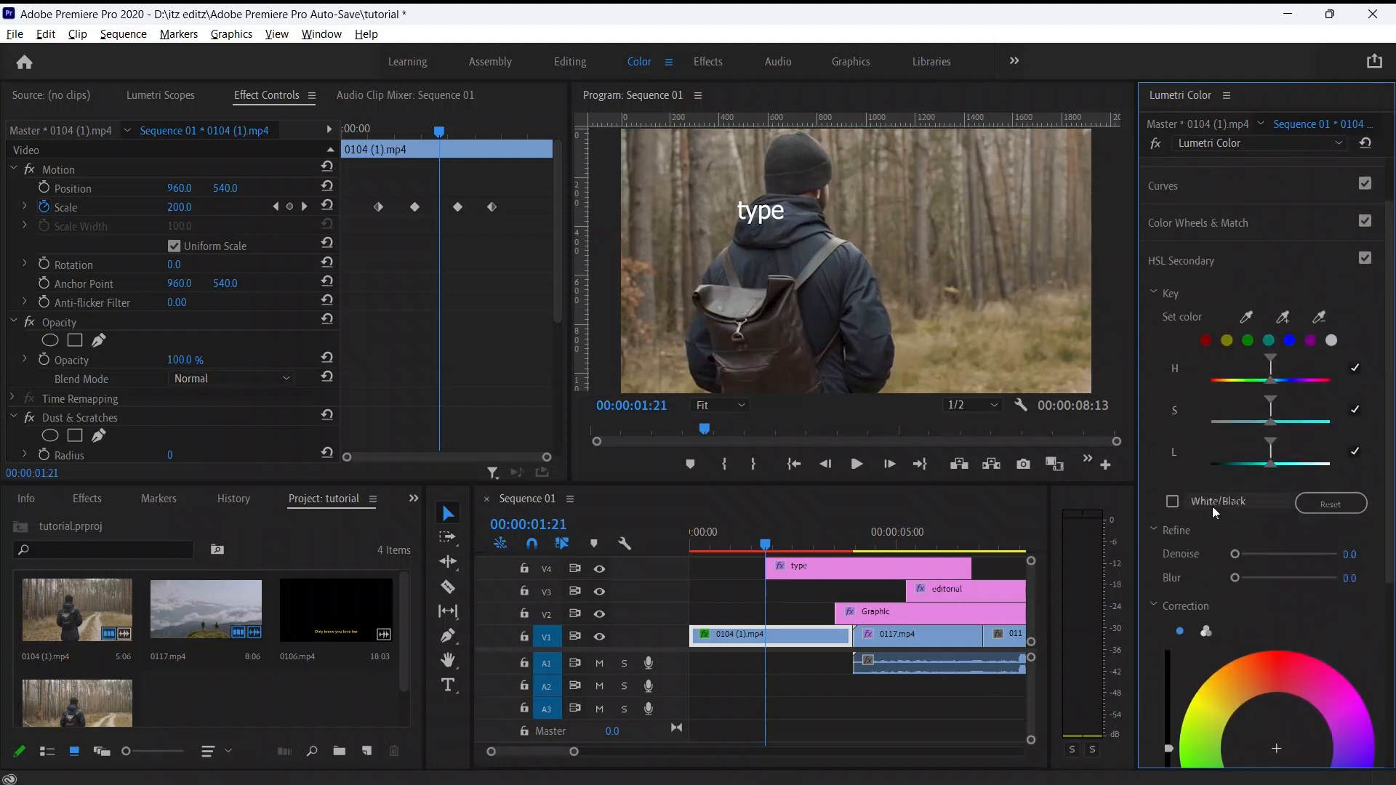
pyautogui.scroll(-1, 1269, 603)
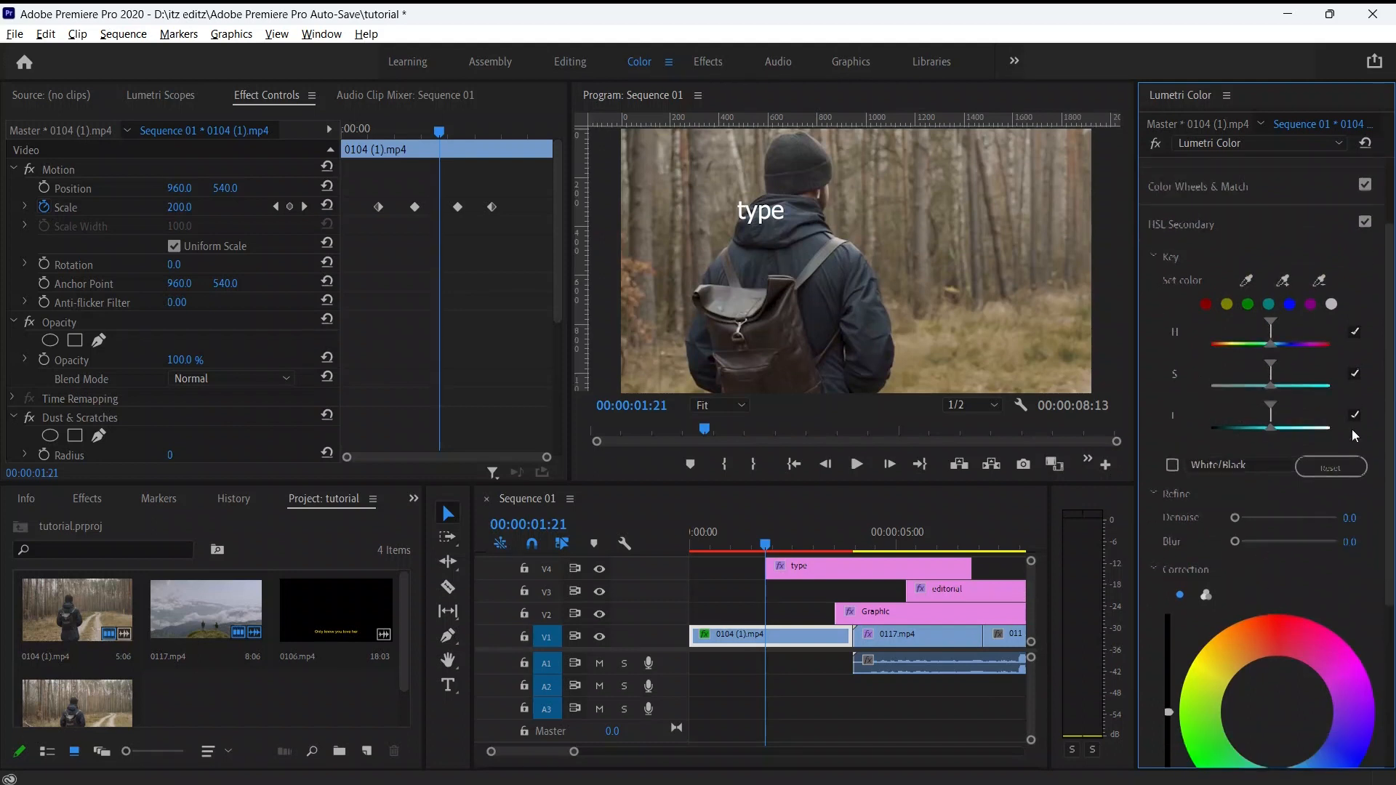
pyautogui.scroll(-4, 1274, 609)
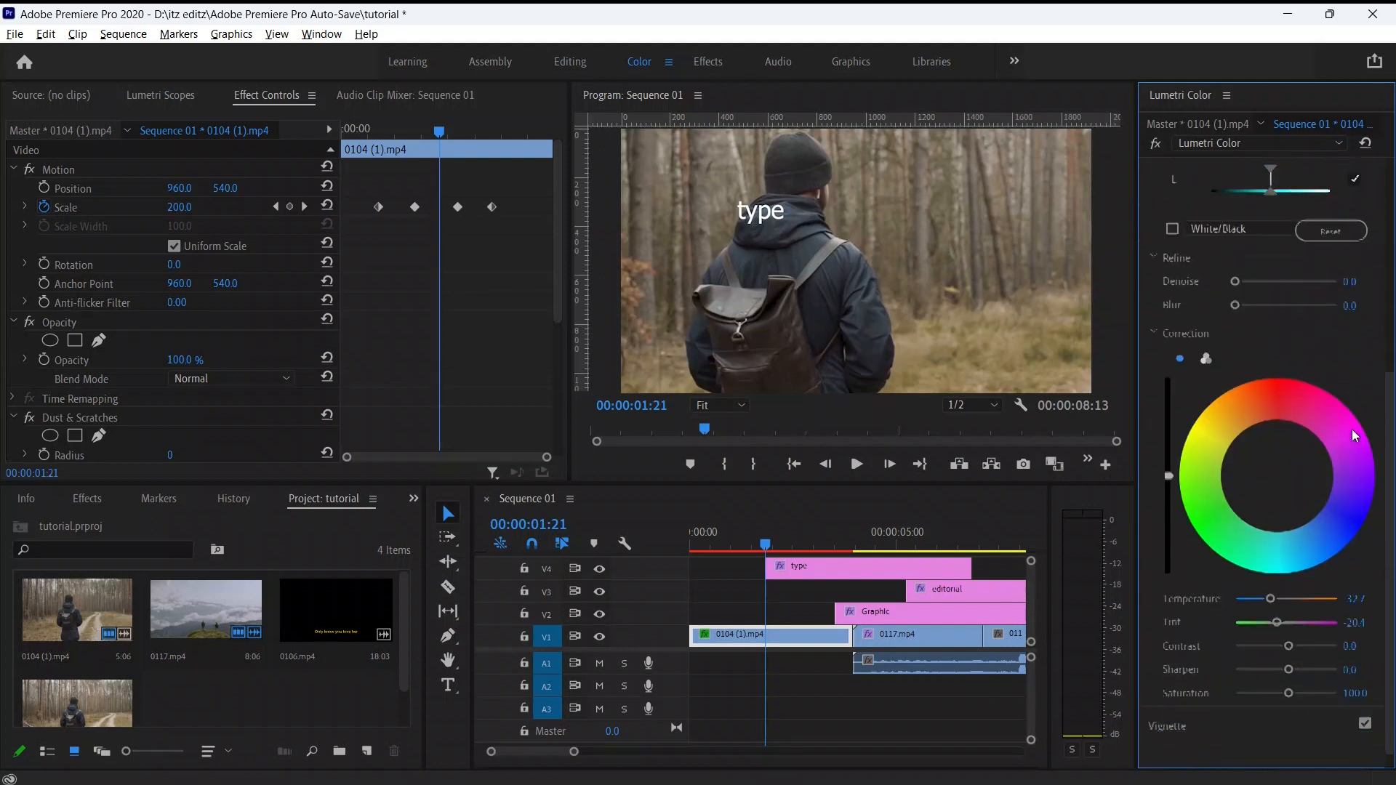
pyautogui.click(1158, 716)
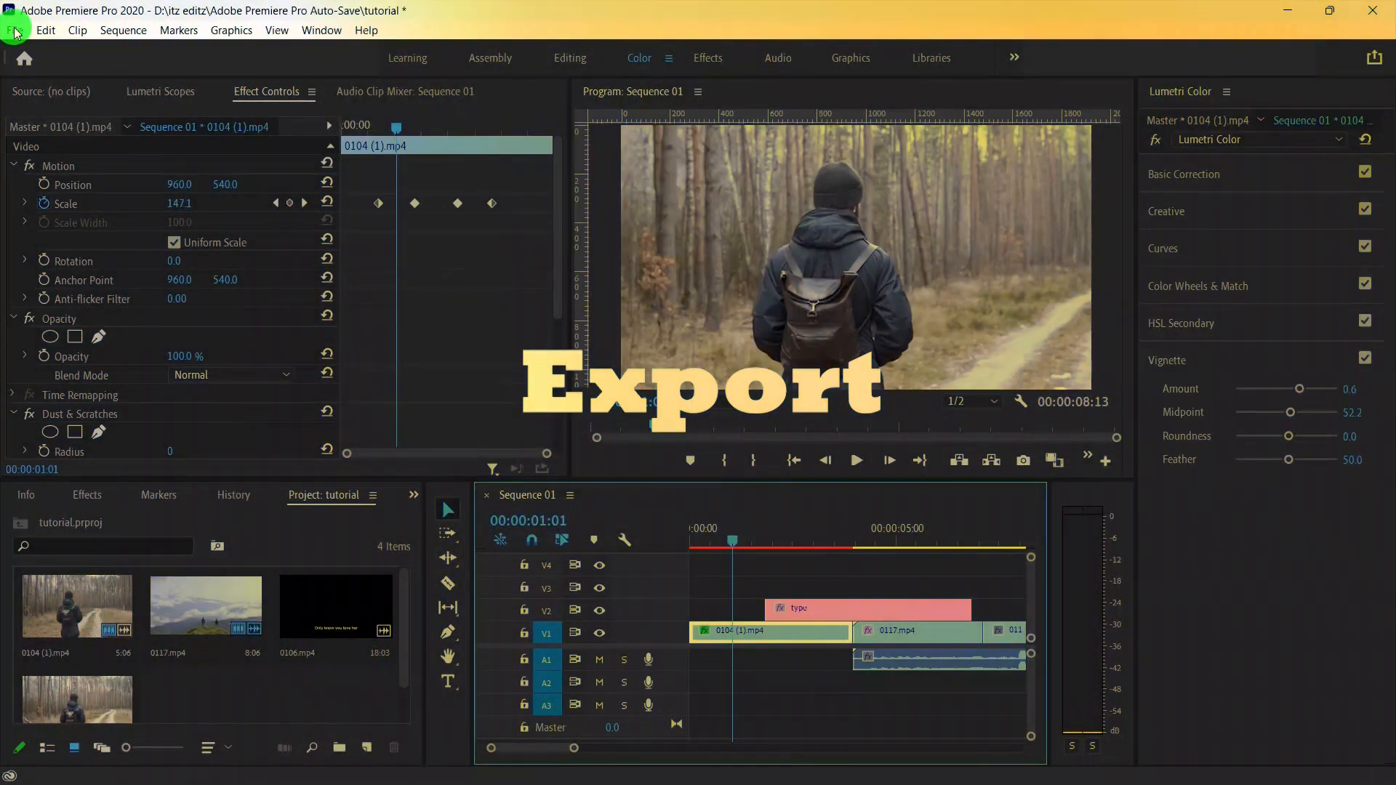
# - Export Sequence 01 as Sequence 01_2.mp4 in H.264 with a custom source range starting at the sequence's beginning
pyautogui.click(14, 32)
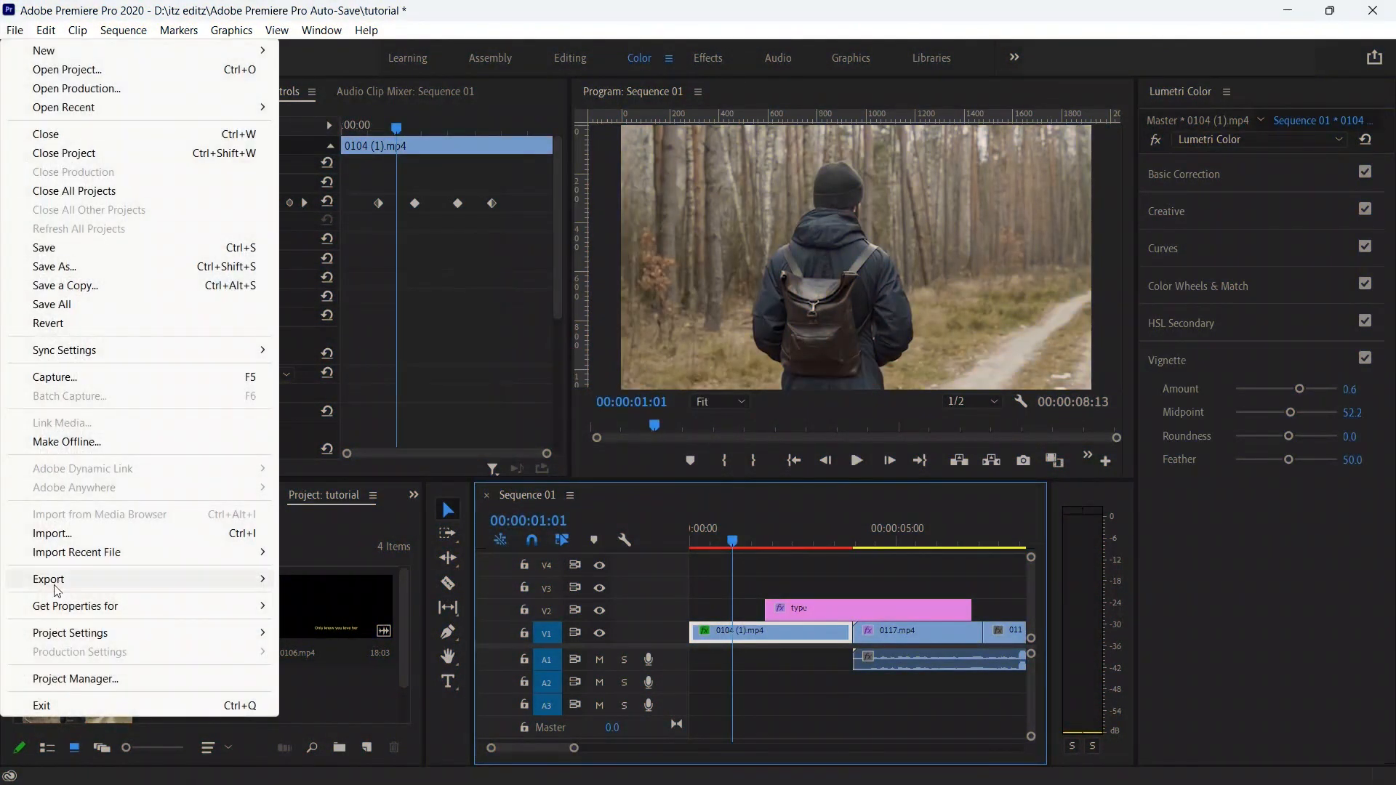
pyautogui.moveTo(59, 581)
pyautogui.click(405, 371)
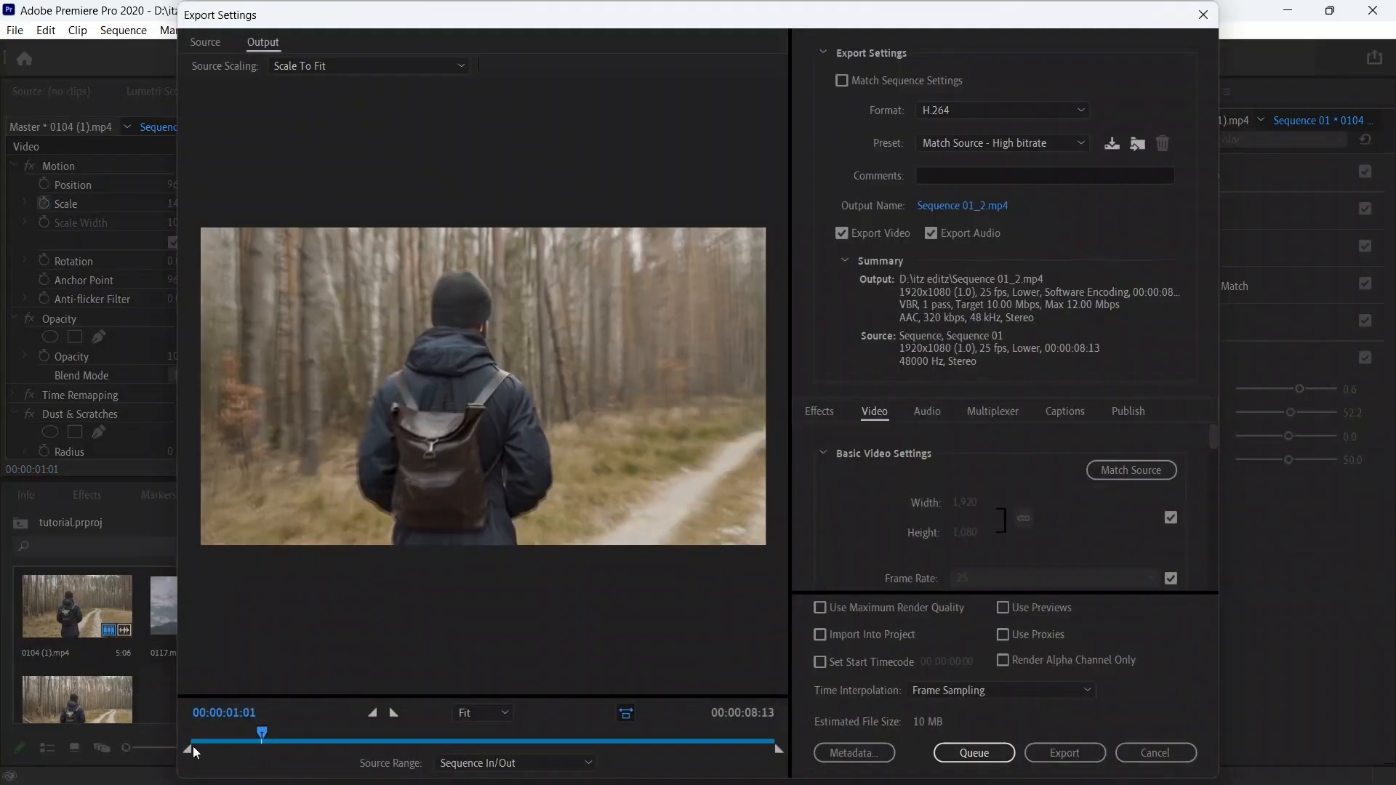
pyautogui.moveTo(193, 746)
pyautogui.mouseDown()
pyautogui.moveTo(305, 742)
pyautogui.moveTo(216, 773)
pyautogui.moveTo(170, 749)
pyautogui.mouseUp()
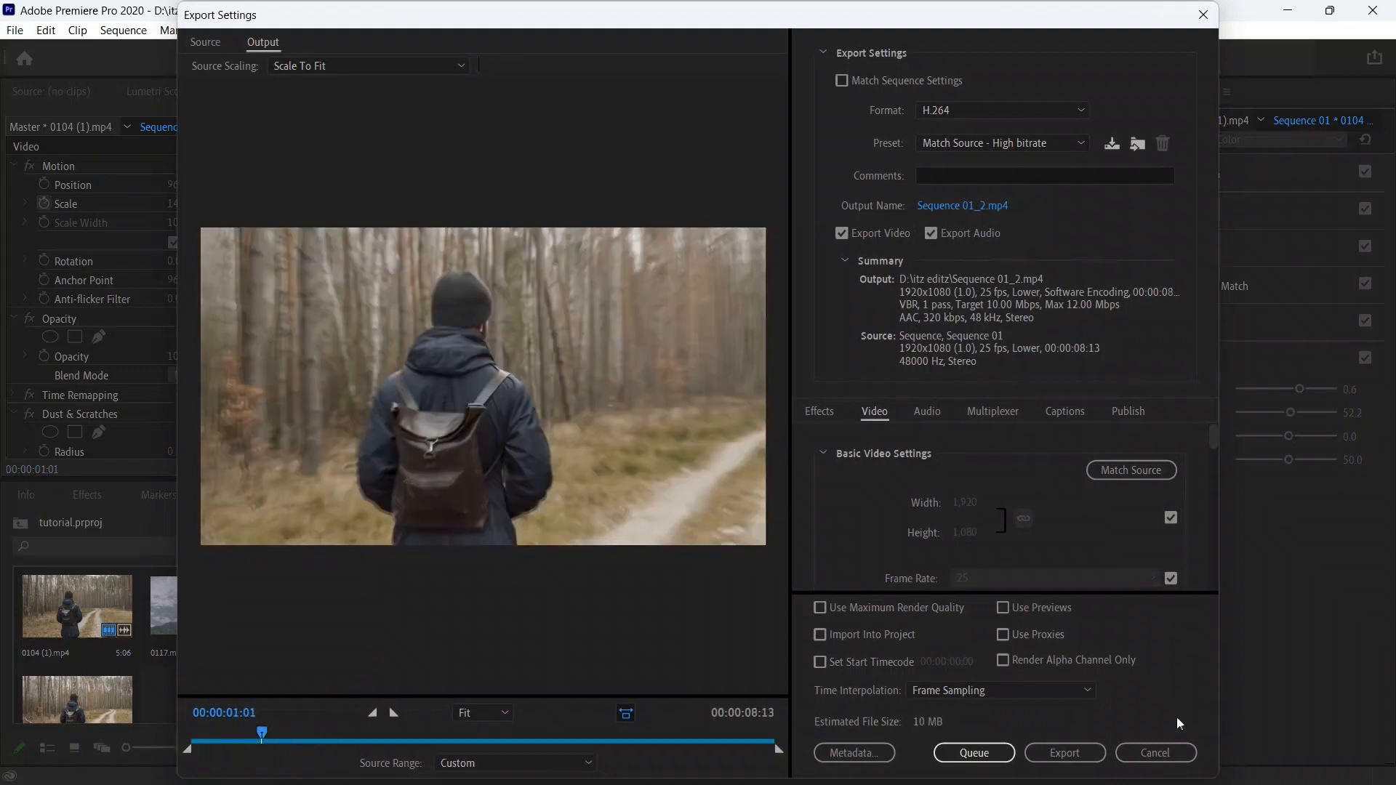
pyautogui.click(1100, 752)
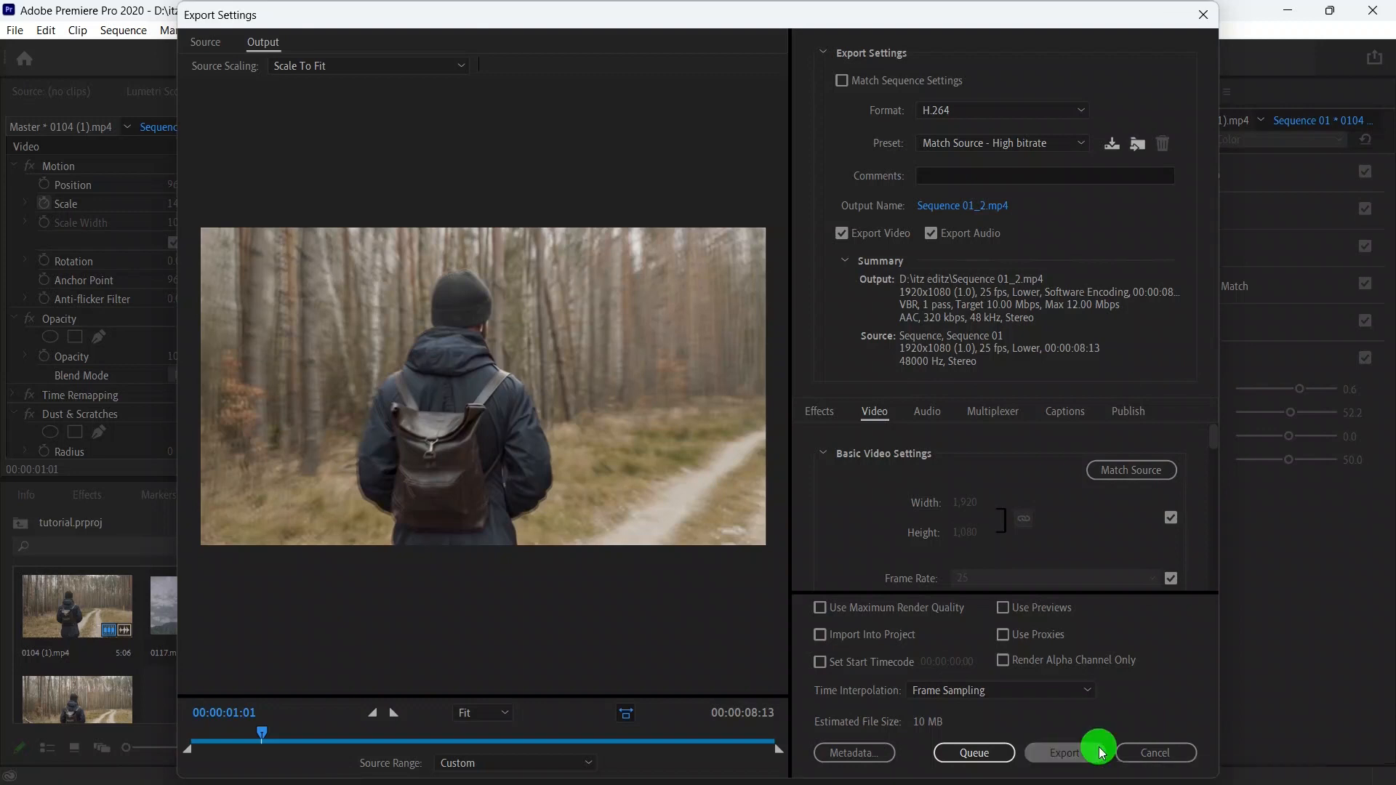